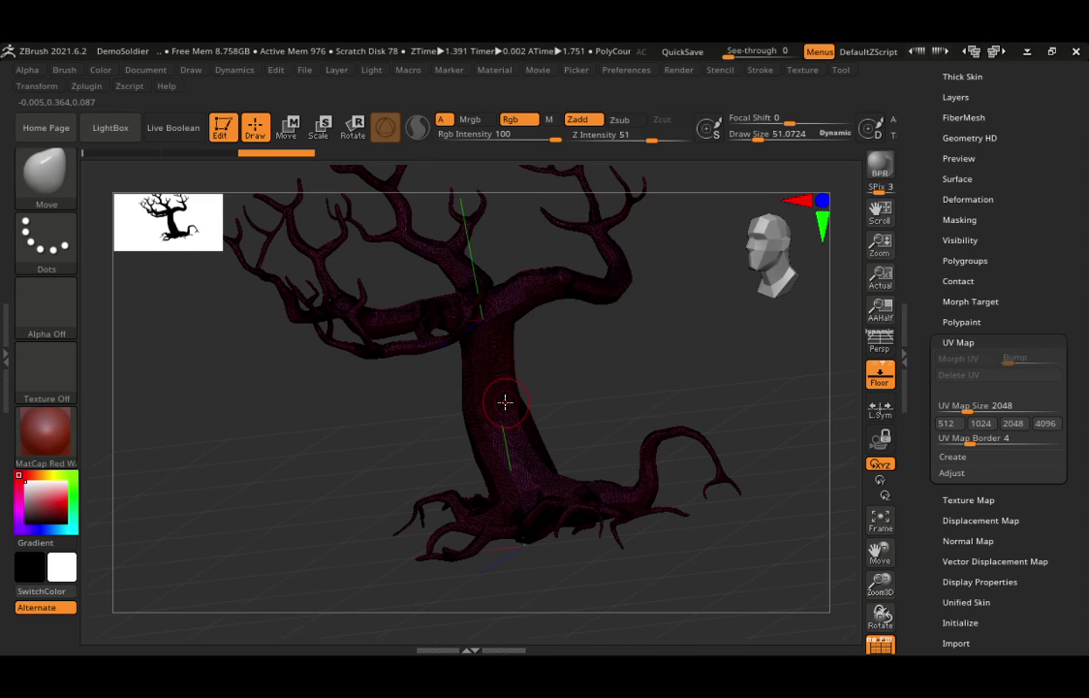
- Pull a thick branch stub outward from the side of the tree trunk with the Move brush
{"action": "right_click_drag", "start_coordinate": [505, 401], "coordinate": [379, 372], "text": "ctrl"}
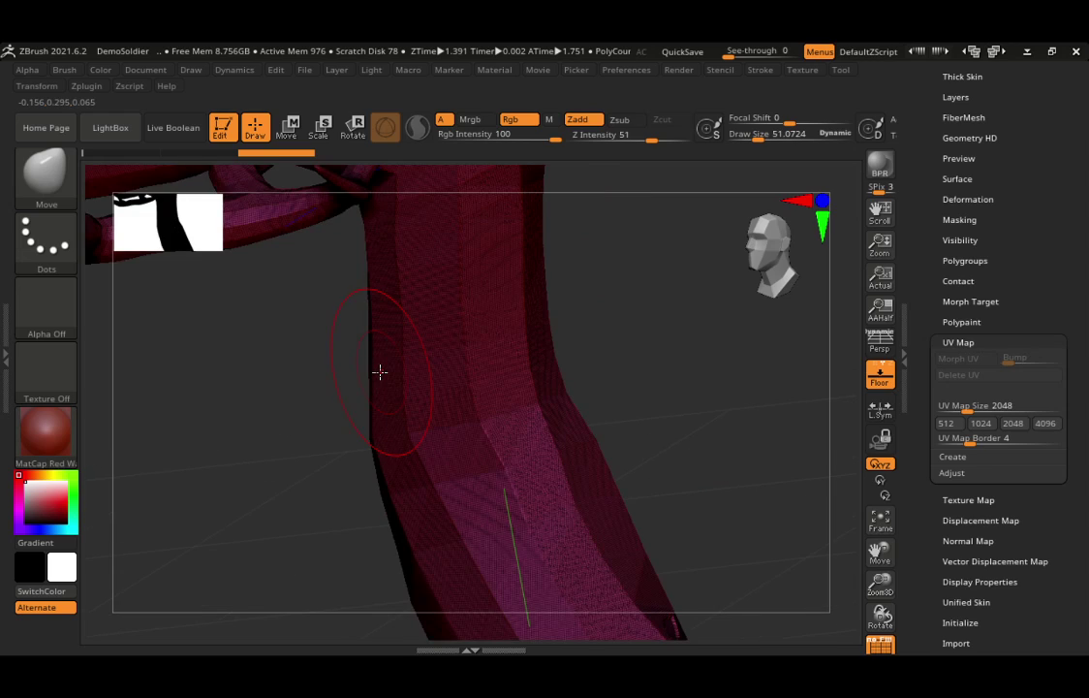
{"action": "left_click_drag", "start_coordinate": [379, 372], "coordinate": [144, 398]}
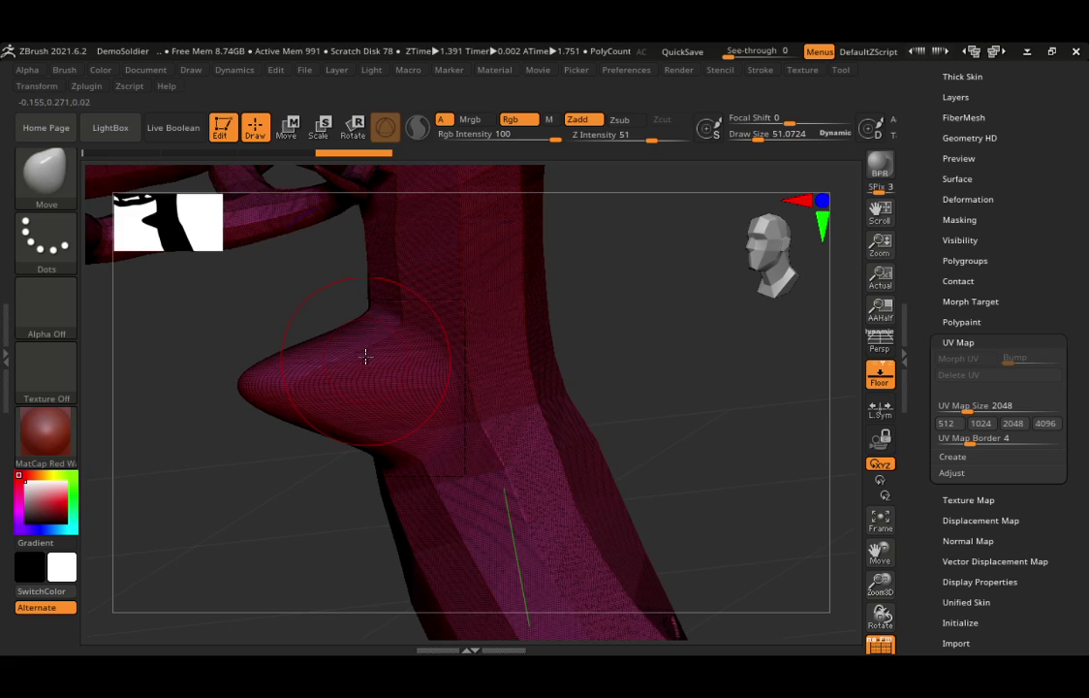
{"action": "left_click_drag", "start_coordinate": [228, 339], "coordinate": [198, 339]}
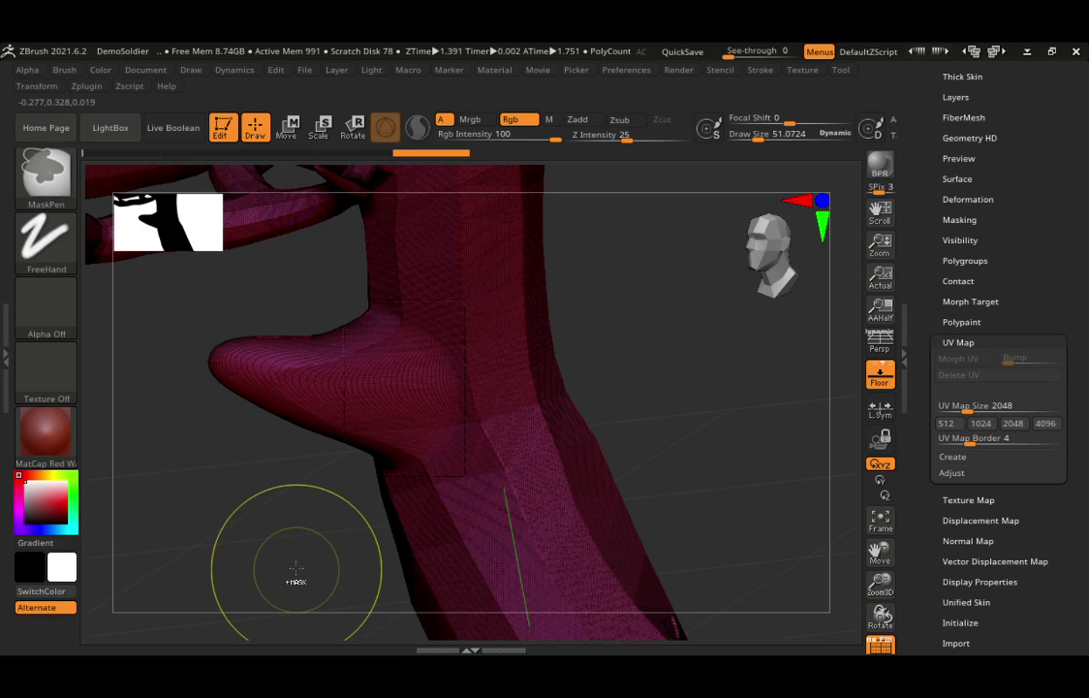
- Try subdividing the tree mesh once and undo the subdivision
{"action": "key", "text": "ctrl+d"}
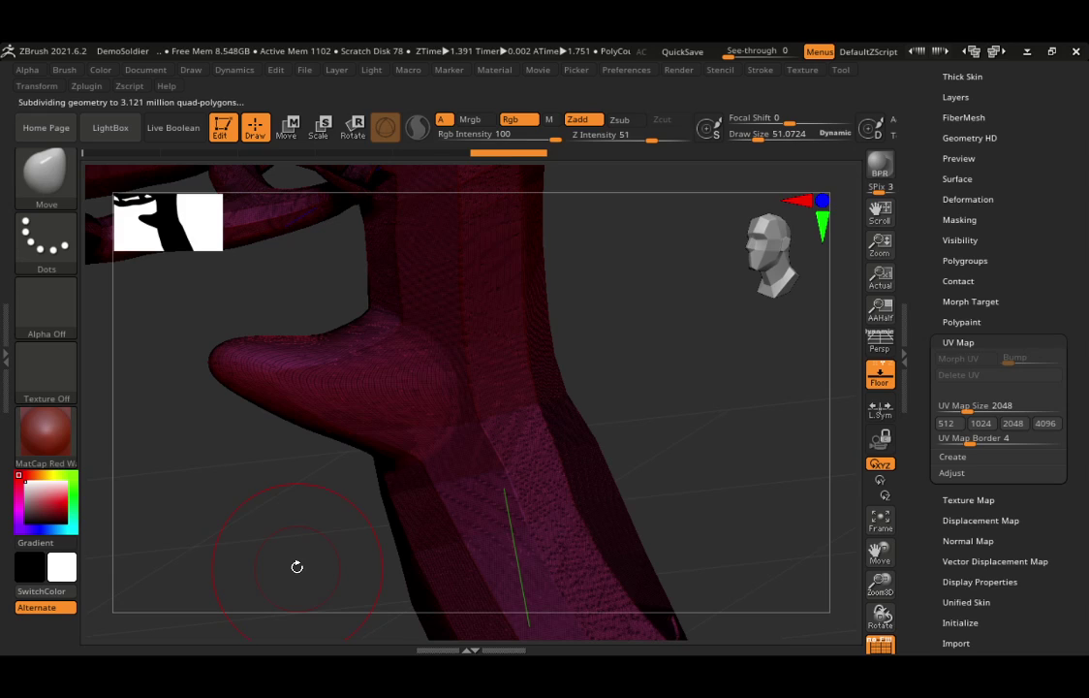
{"action": "key", "text": "ctrl"}
{"action": "left_click", "coordinate": [615, 336], "text": "ctrl"}
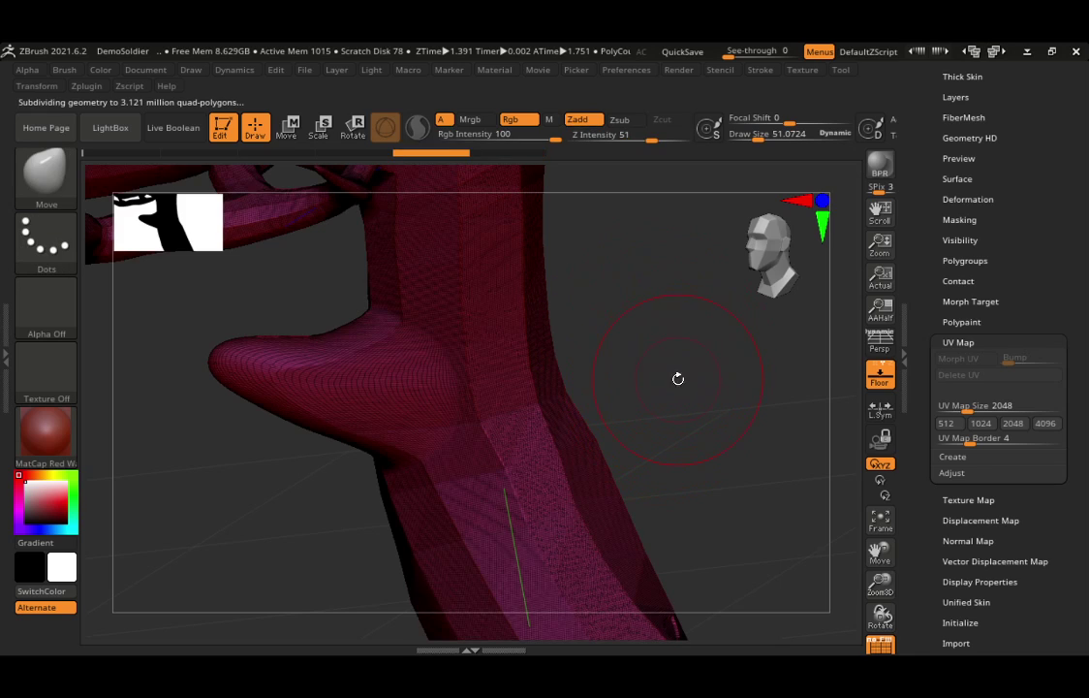
- Remesh the tree with DynaMesh to even out the stretched polygons and inspect the grid on the branch stub
{"action": "key", "text": "ctrl"}
{"action": "left_click_drag", "start_coordinate": [614, 271], "coordinate": [712, 365], "text": "ctrl"}
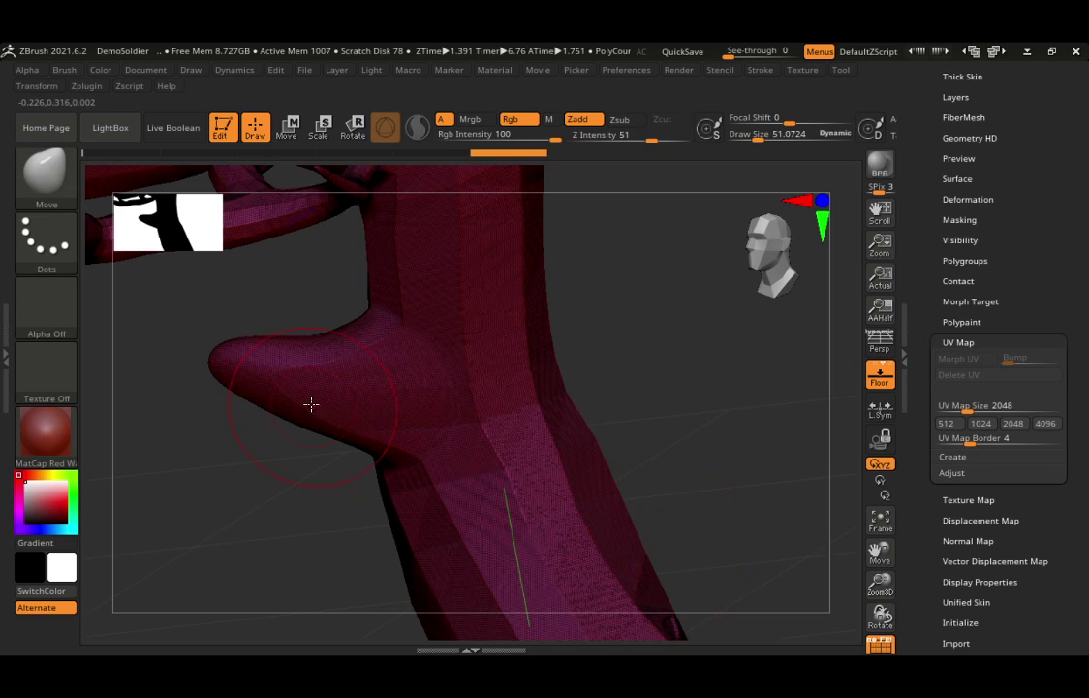
{"action": "key", "text": "ctrl"}
{"action": "right_click_drag", "start_coordinate": [371, 375], "coordinate": [718, 369], "text": "ctrl"}
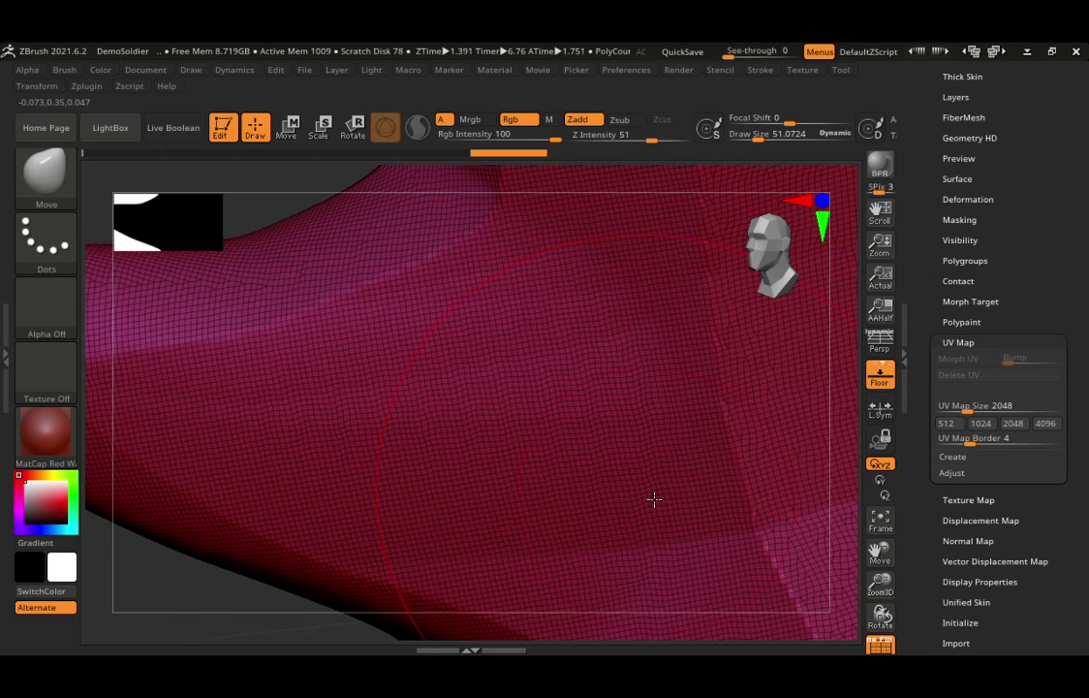
{"action": "key", "text": "ctrl"}
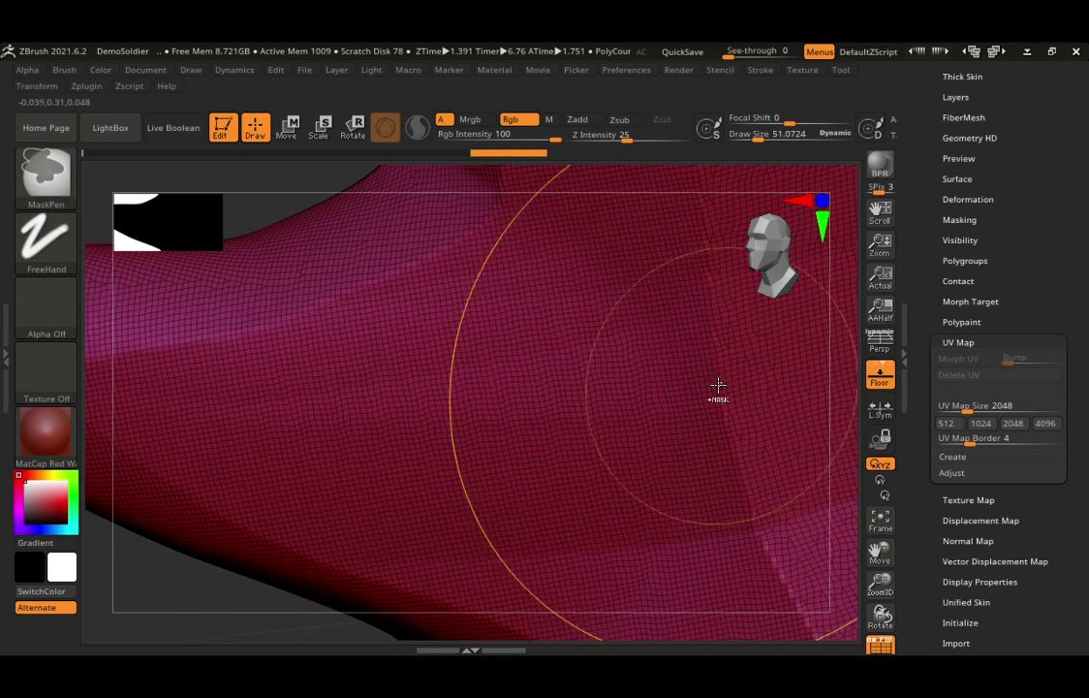
{"action": "right_click_drag", "start_coordinate": [717, 388], "coordinate": [506, 388], "text": "ctrl"}
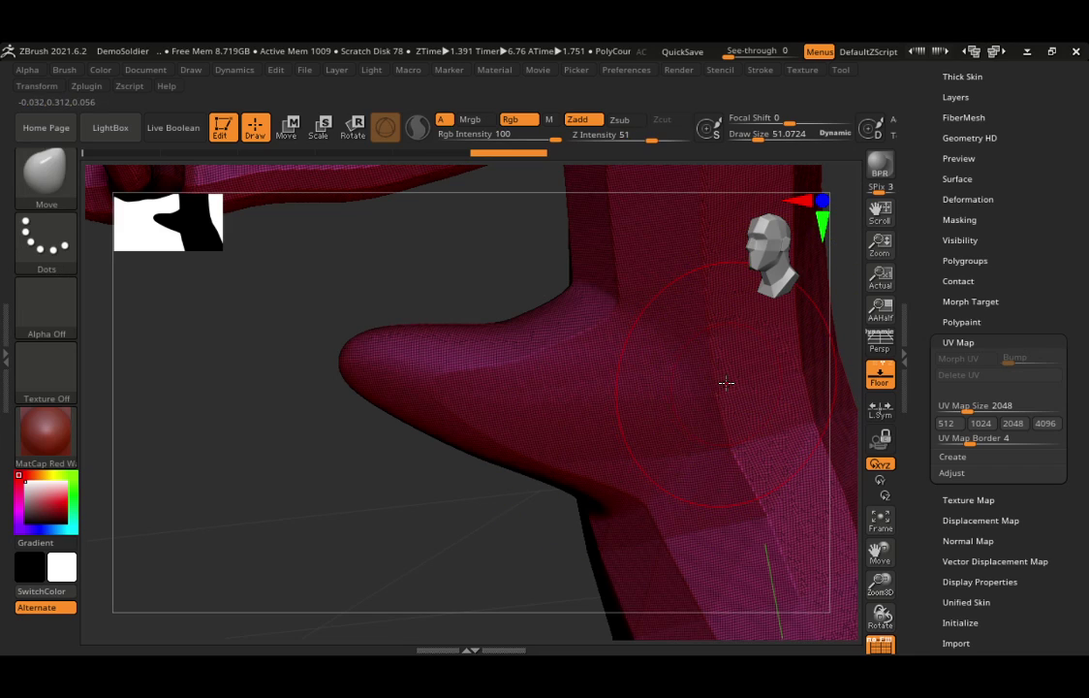
- Pull a spike upward from the branch stub with a draw size of about 21 and remesh the tree with DynaMesh
{"action": "mouse_move", "coordinate": [726, 382]}
{"action": "right_mouse_down", "text": "alt"}
{"action": "mouse_move", "coordinate": [448, 215]}
{"action": "mouse_move", "coordinate": [486, 340]}
{"action": "mouse_move", "coordinate": [523, 359]}
{"action": "mouse_move", "coordinate": [414, 318]}
{"action": "right_mouse_up", "text": "alt"}
{"action": "right_click_drag", "start_coordinate": [419, 274], "coordinate": [607, 598]}
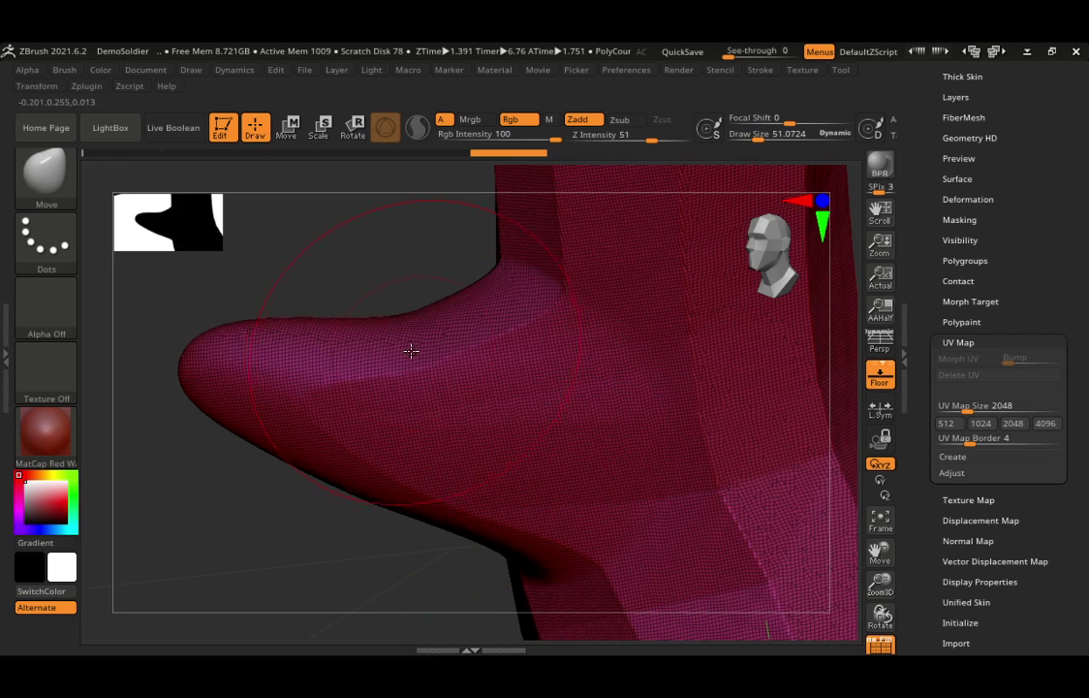
{"action": "right_click_drag", "start_coordinate": [408, 361], "coordinate": [433, 384]}
{"action": "key", "text": "s"}
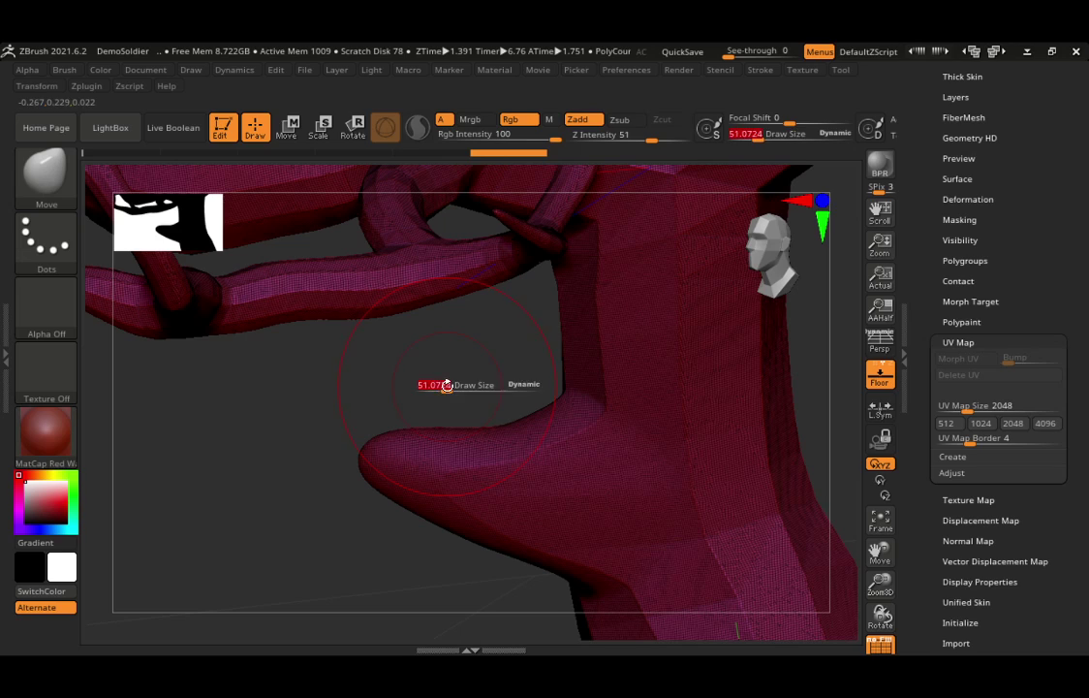
{"action": "key", "text": "s"}
{"action": "left_click_drag", "start_coordinate": [449, 393], "coordinate": [426, 393]}
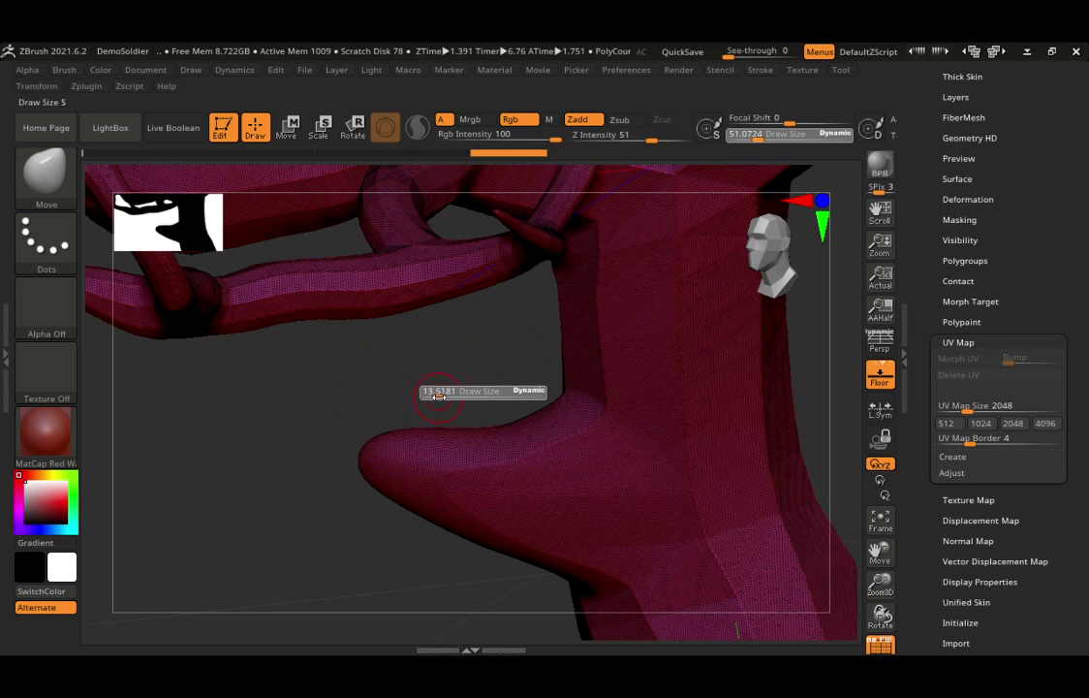
{"action": "mouse_move", "coordinate": [435, 438]}
{"action": "left_mouse_down"}
{"action": "mouse_move", "coordinate": [413, 405]}
{"action": "mouse_move", "coordinate": [413, 321]}
{"action": "left_mouse_up"}
{"action": "key", "text": "ctrl"}
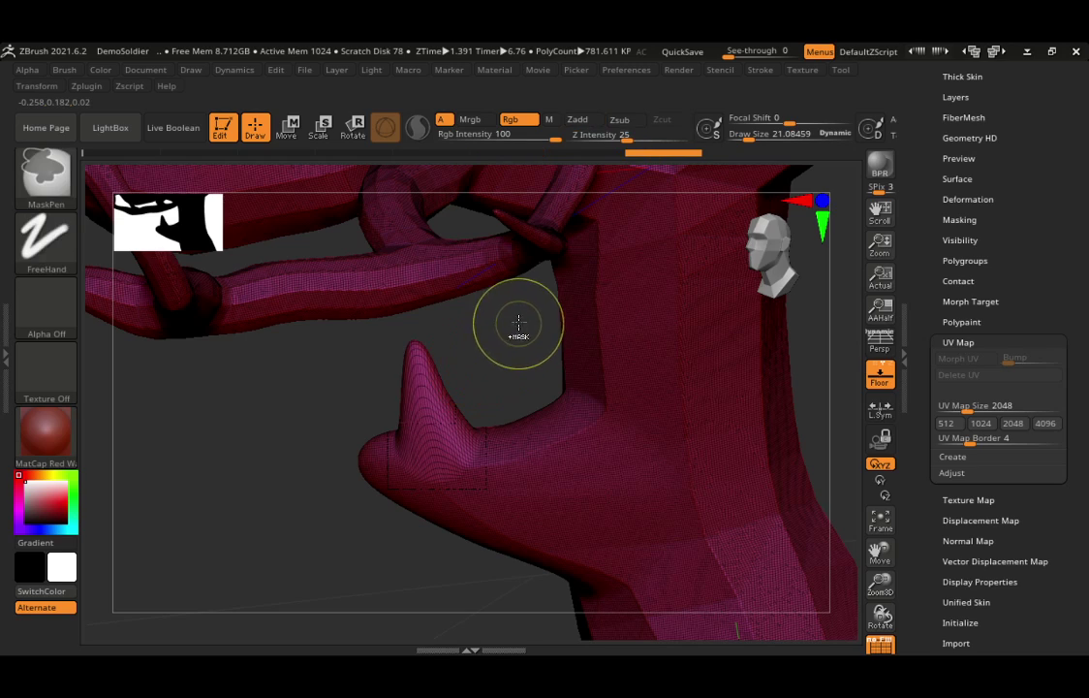
{"action": "left_click", "coordinate": [511, 332], "text": "ctrl"}
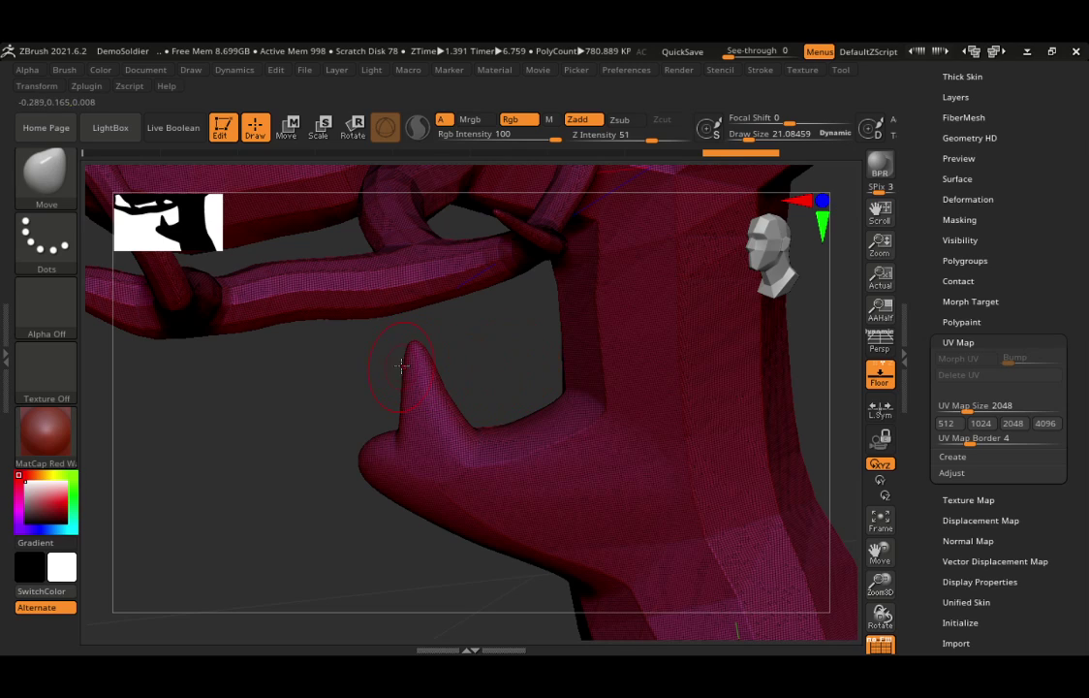
- Try pulling a side twig from the upright spike with a draw size of about 10.4 and undo it
{"action": "key", "text": "s"}
{"action": "mouse_move", "coordinate": [404, 374]}
{"action": "left_mouse_down"}
{"action": "mouse_move", "coordinate": [339, 380]}
{"action": "mouse_move", "coordinate": [296, 354]}
{"action": "left_mouse_up"}
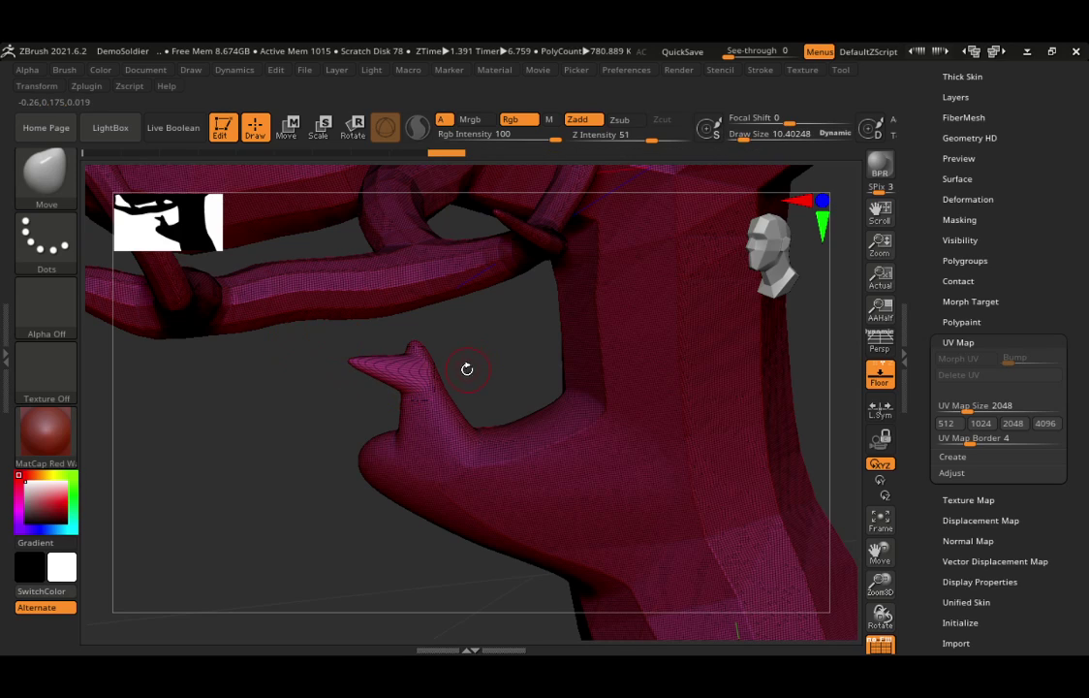
{"action": "key", "text": "ctrl+z"}
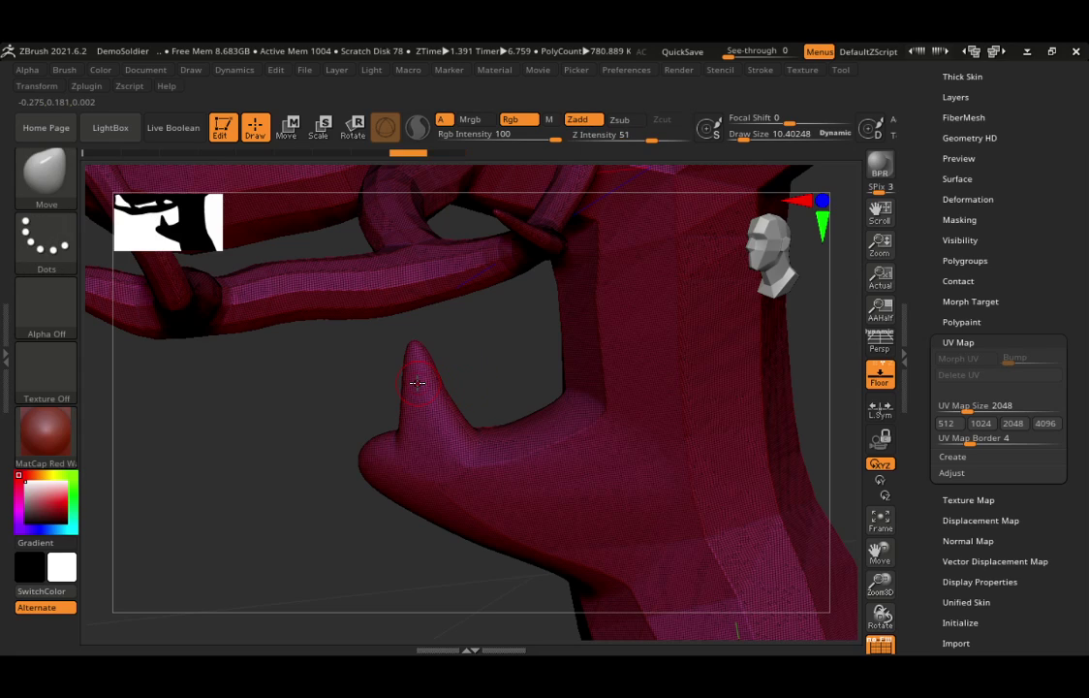
- Pull a thin side twig from the upright spike with a draw size of about 4.6 and remesh with DynaMesh
{"action": "key", "text": "s"}
{"action": "left_click_drag", "start_coordinate": [417, 384], "coordinate": [348, 376]}
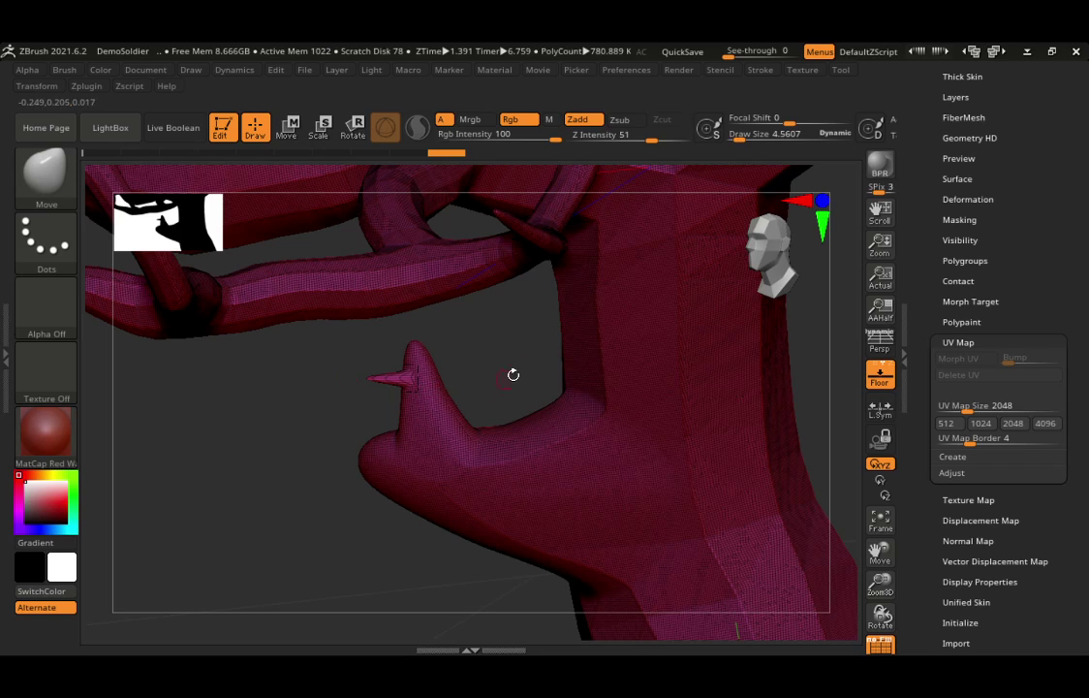
{"action": "key", "text": "ctrl"}
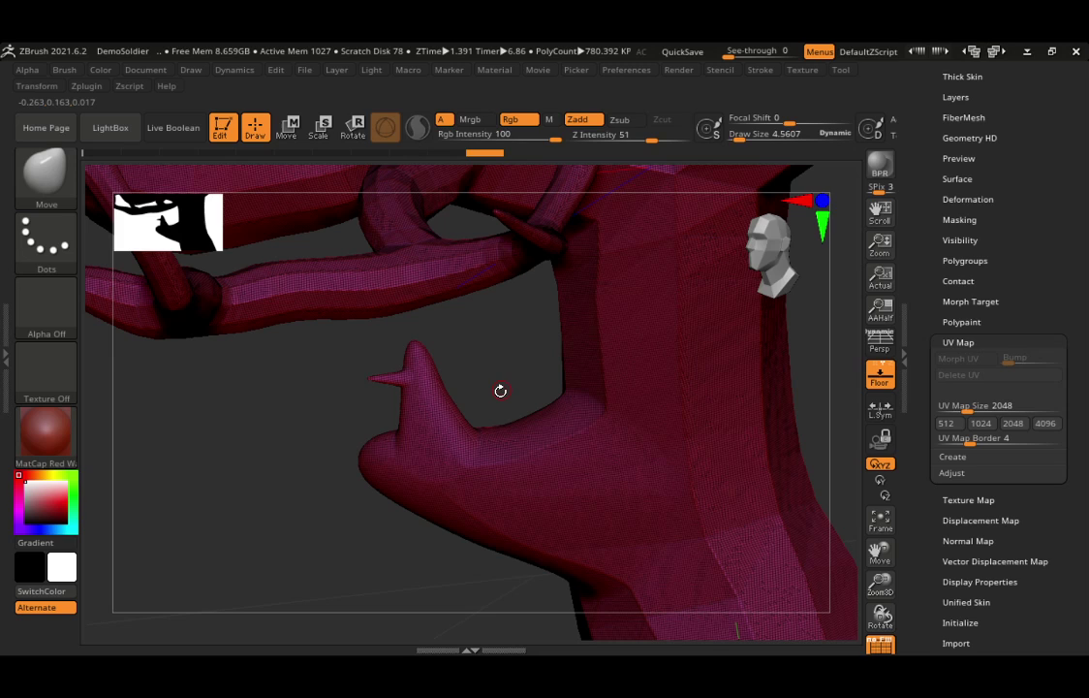
- Smooth the crease on top of the new branch near the trunk with a small Smooth brush
{"action": "left_click_drag", "start_coordinate": [500, 391], "coordinate": [463, 433]}
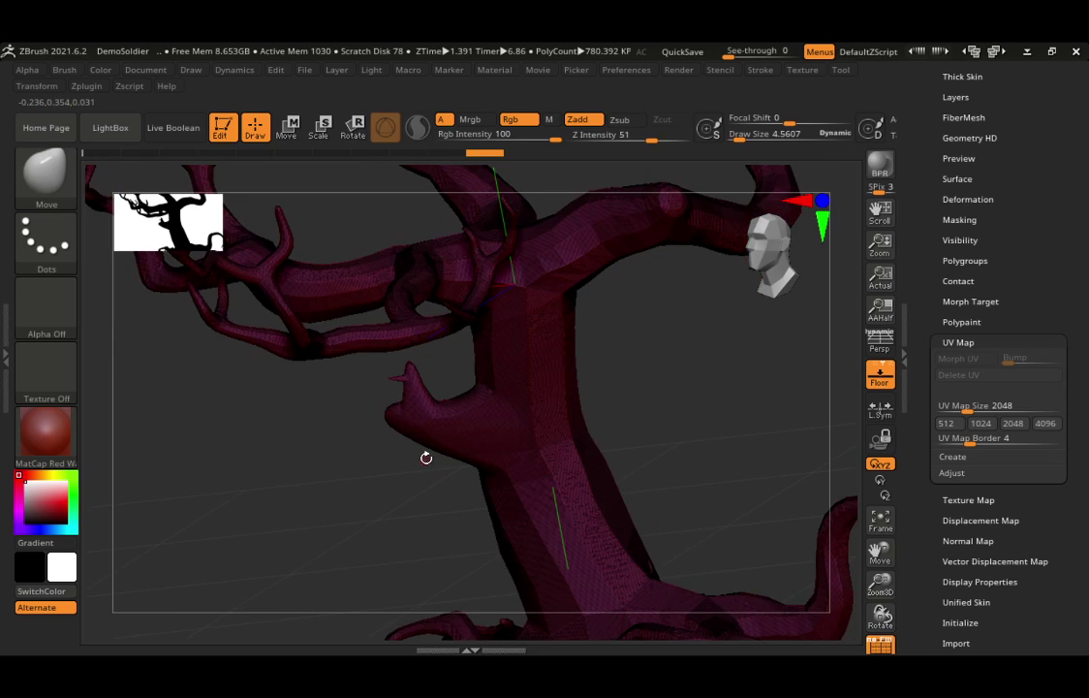
{"action": "left_click_drag", "start_coordinate": [593, 402], "coordinate": [613, 386]}
{"action": "key", "text": "ctrl"}
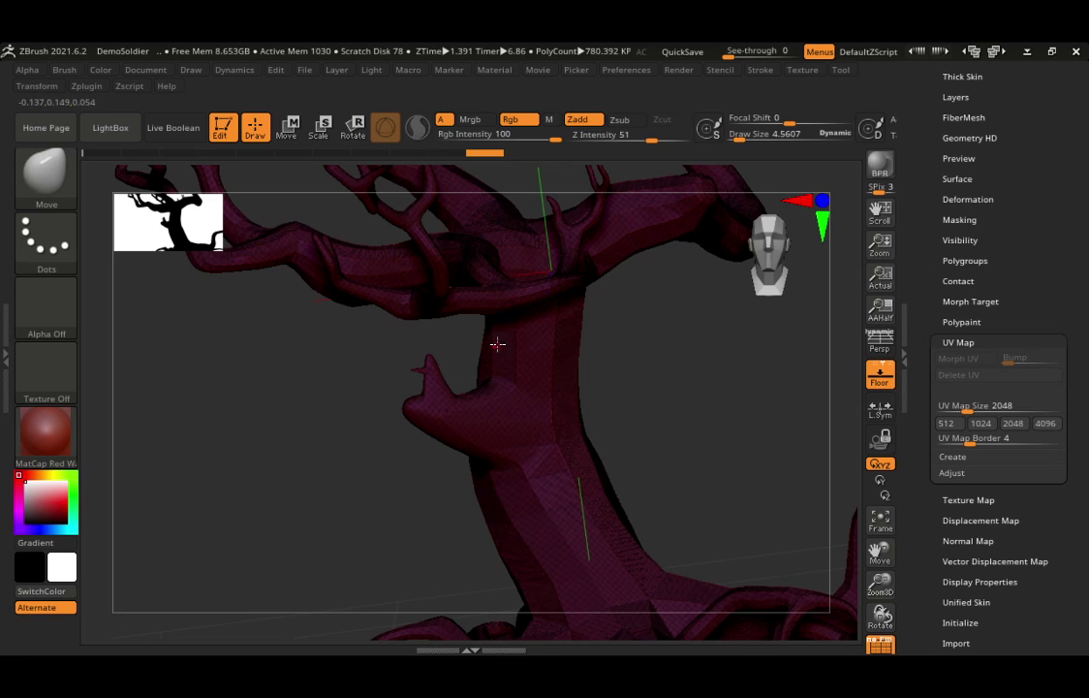
{"action": "key", "text": "ctrl"}
{"action": "mouse_move", "coordinate": [469, 377]}
{"action": "right_mouse_down", "text": "ctrl"}
{"action": "mouse_move", "coordinate": [634, 363]}
{"action": "mouse_move", "coordinate": [441, 412]}
{"action": "right_mouse_up", "text": "ctrl"}
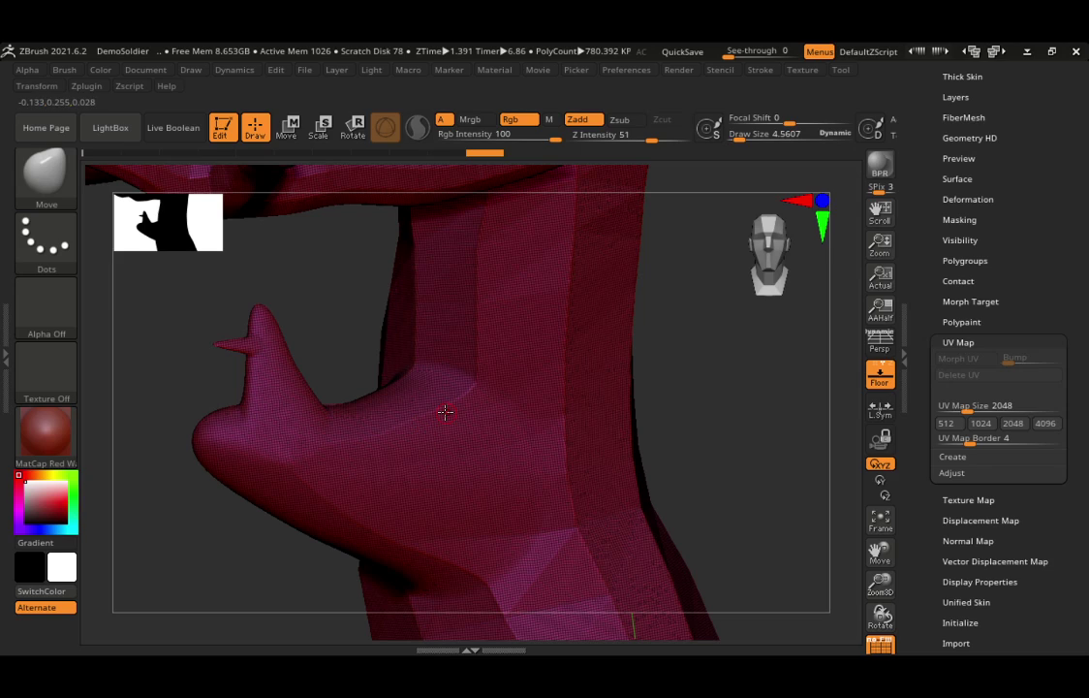
{"action": "key", "text": "shift"}
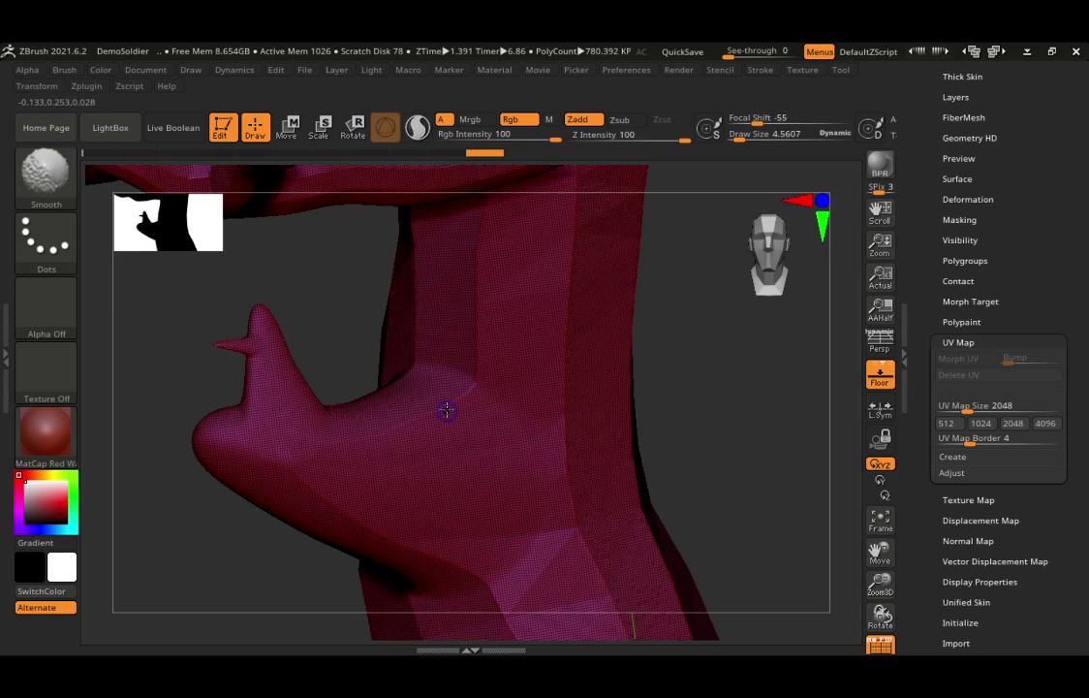
{"action": "left_click_drag", "start_coordinate": [447, 410], "coordinate": [412, 427], "text": "shift"}
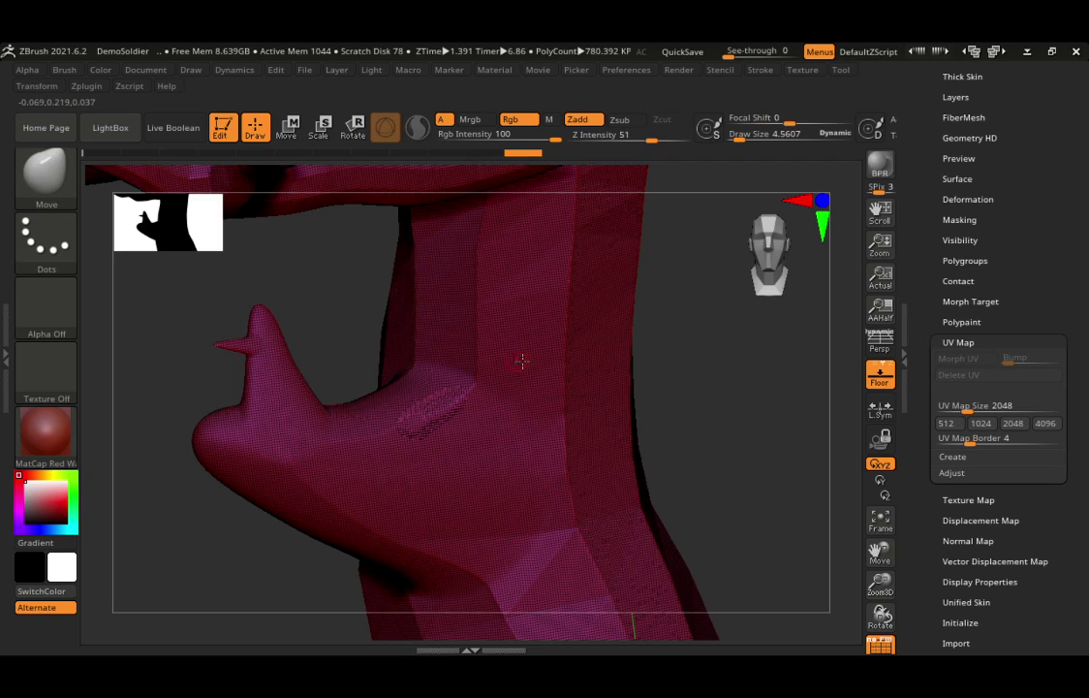
- Hide the wireframe and smooth the branch joint, spike and twig with draw size about 15, setting the Move brush's Z Intensity to 76
{"action": "key", "text": "shift+d"}
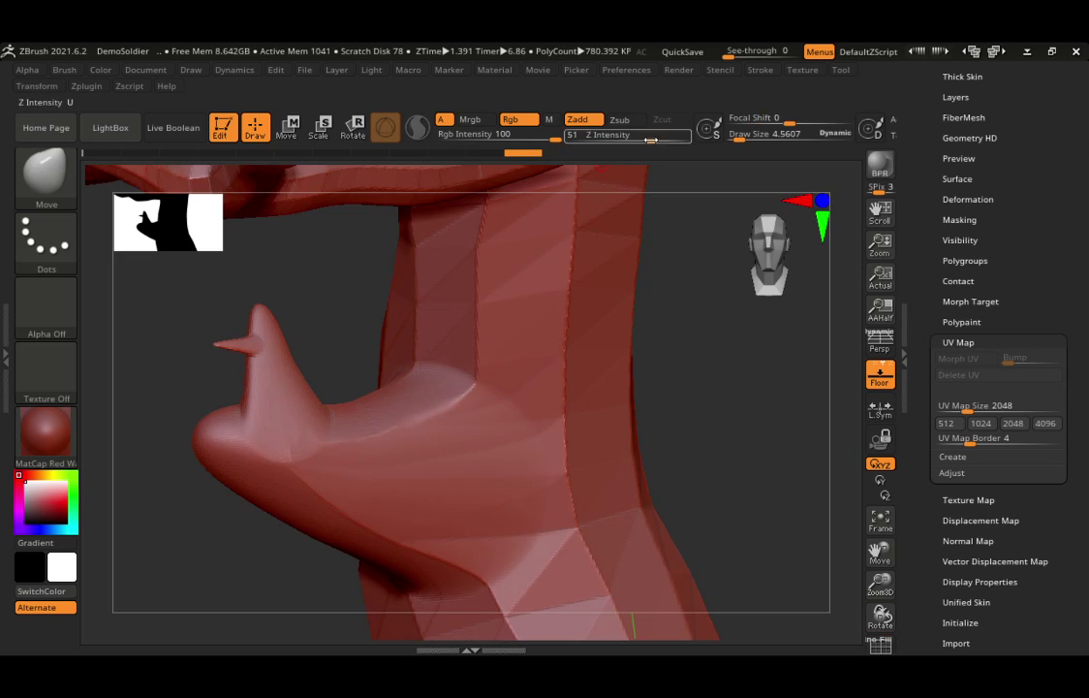
{"action": "left_click_drag", "start_coordinate": [651, 139], "coordinate": [668, 140]}
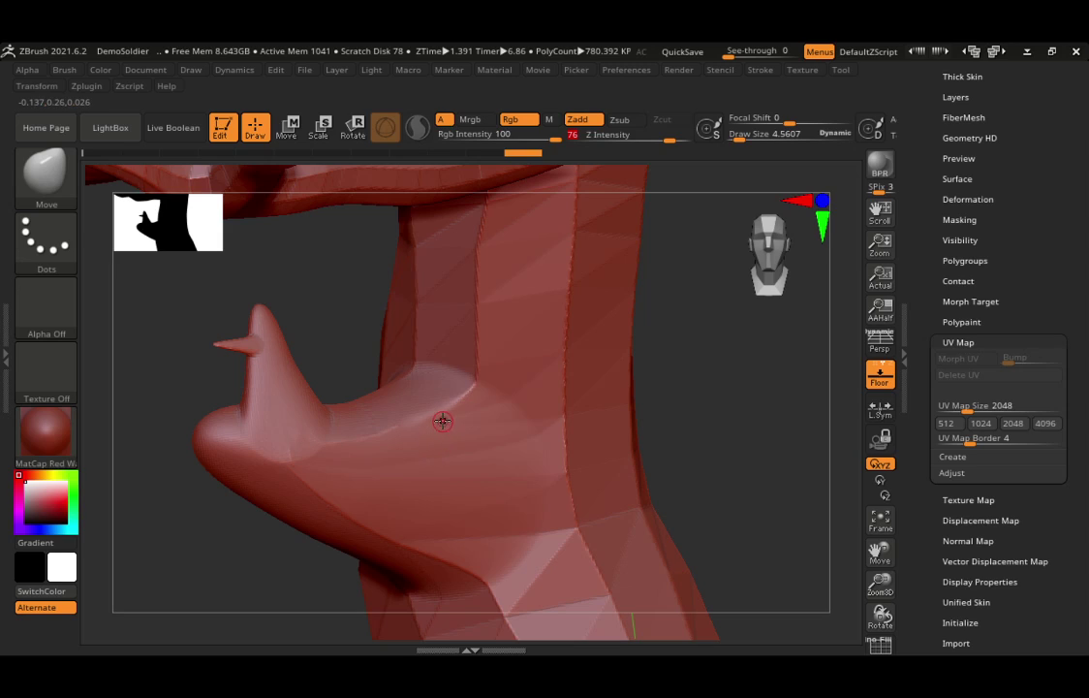
{"action": "key", "text": "s"}
{"action": "left_click_drag", "start_coordinate": [442, 419], "coordinate": [428, 410]}
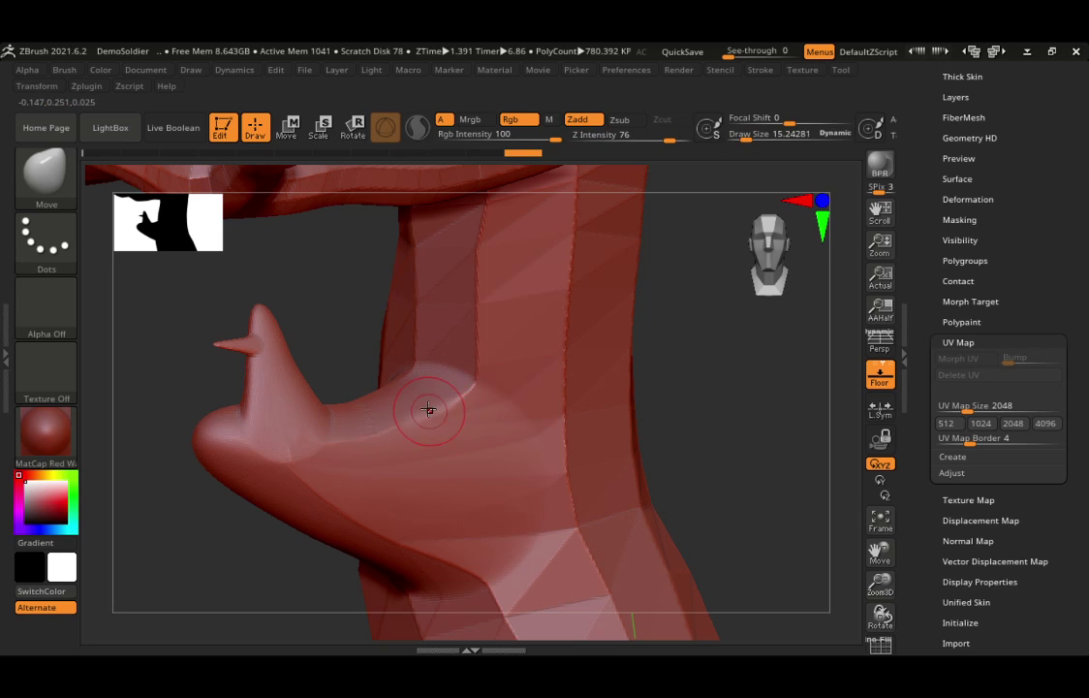
{"action": "key", "text": "shift"}
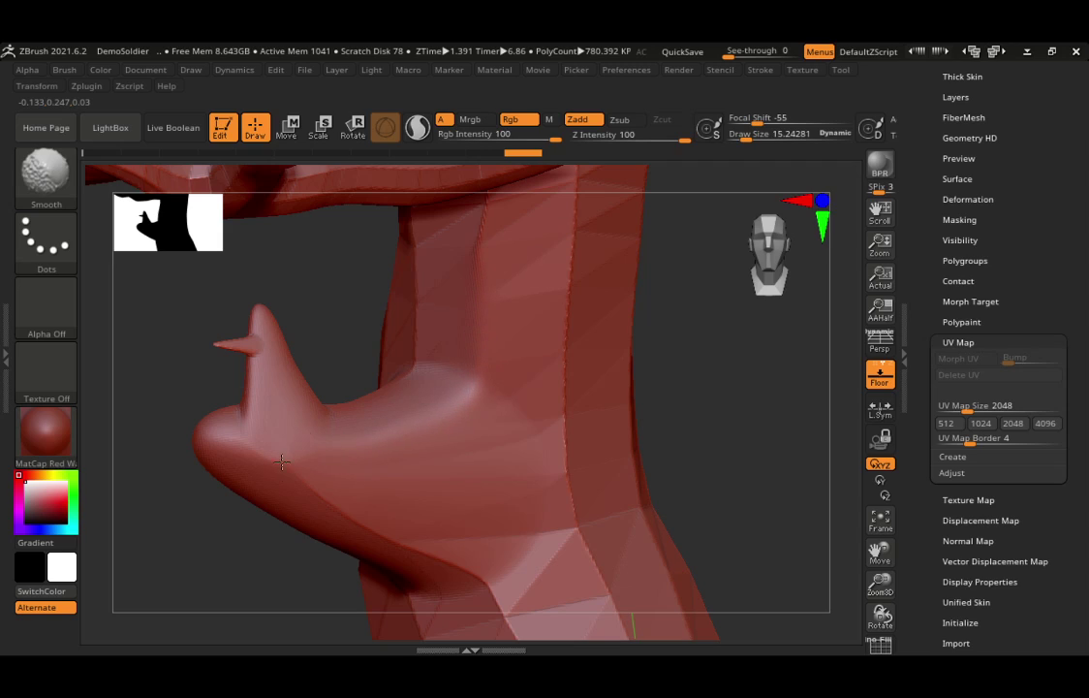
{"action": "mouse_move", "coordinate": [249, 378]}
{"action": "left_mouse_down", "text": "shift"}
{"action": "mouse_move", "coordinate": [267, 337]}
{"action": "mouse_move", "coordinate": [317, 367]}
{"action": "left_mouse_up", "text": "shift"}
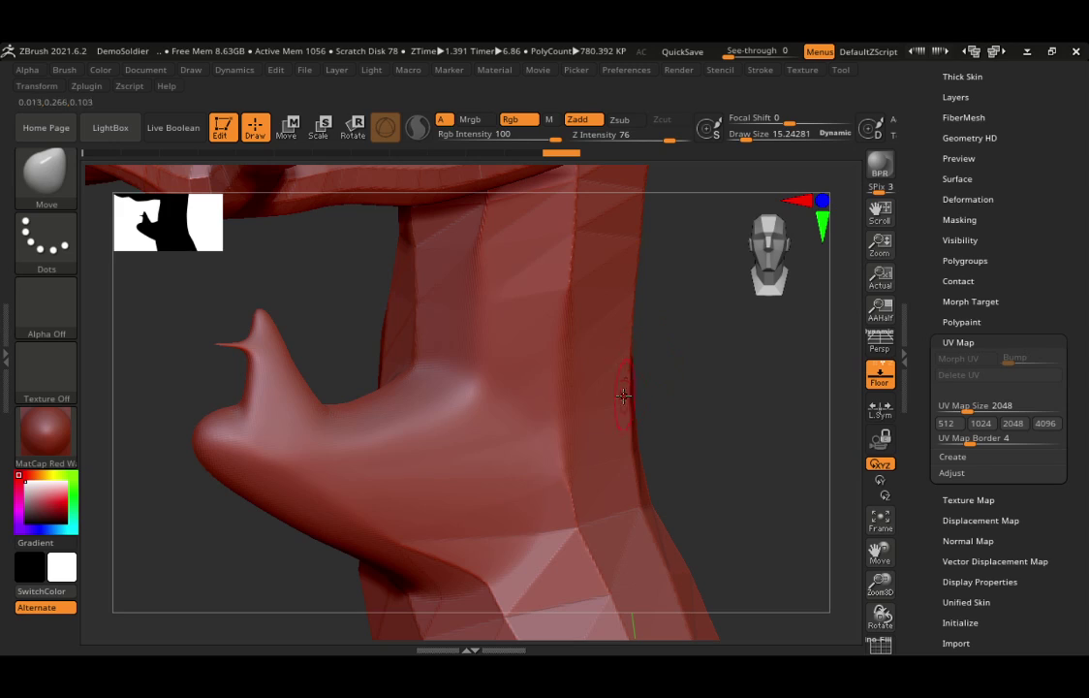
- Open the Deformation settings and apply Polish to soften the faceted surface of the whole tree
{"action": "scroll", "coordinate": [907, 368], "scroll_direction": "down", "scroll_amount": 5}
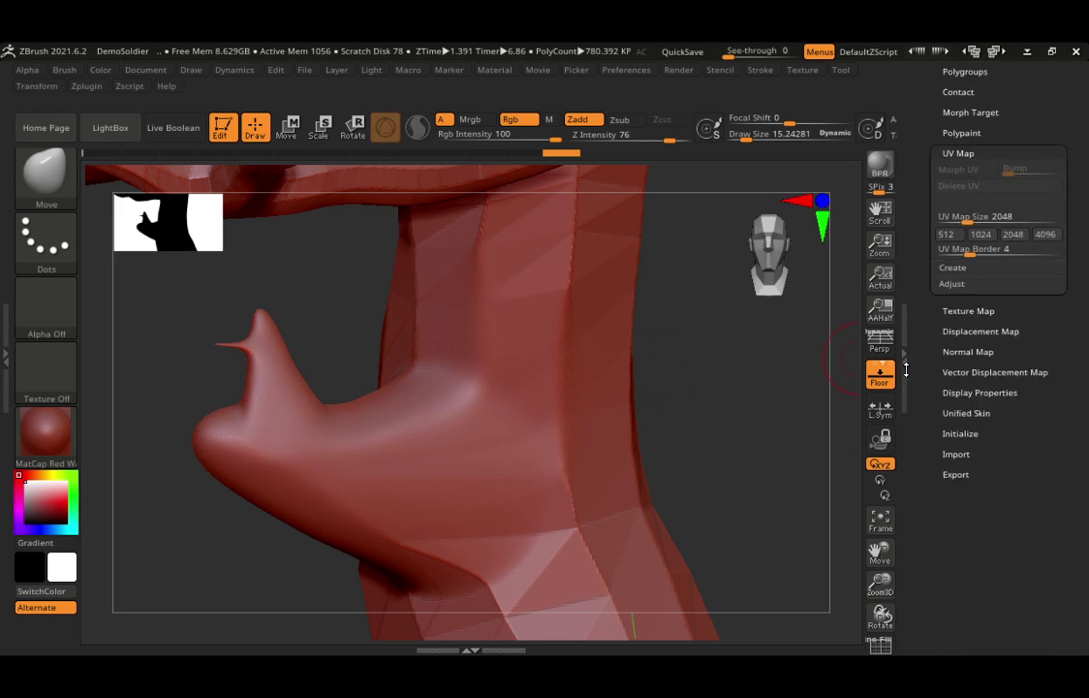
{"action": "scroll", "coordinate": [906, 368], "scroll_direction": "up", "scroll_amount": 1}
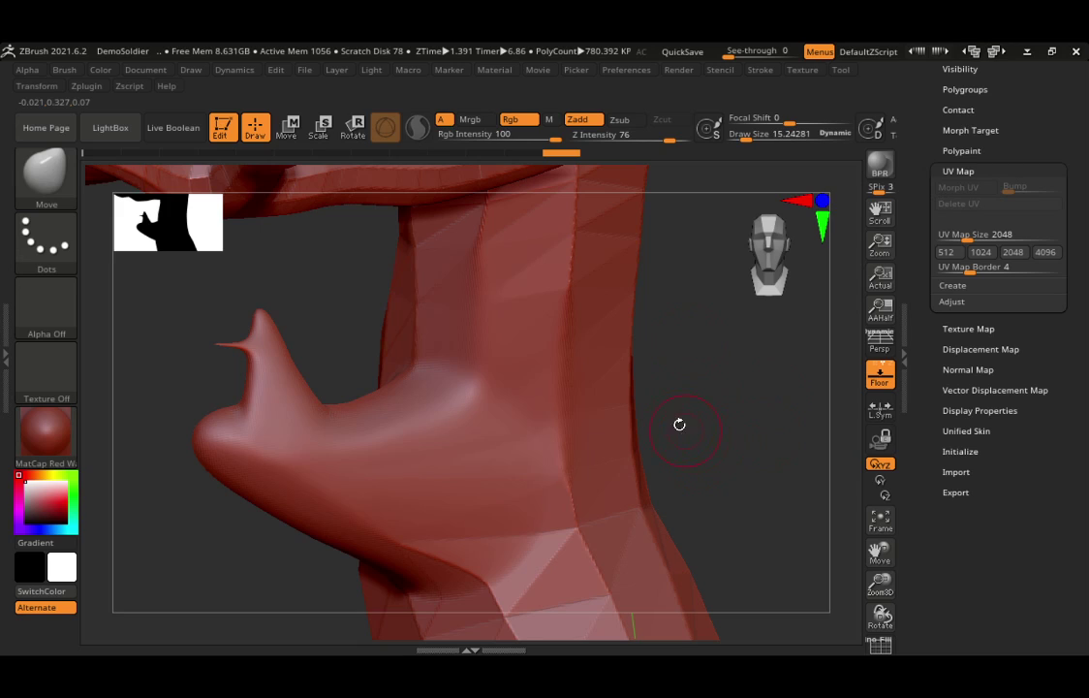
{"action": "scroll", "coordinate": [927, 255], "scroll_direction": "up", "scroll_amount": 10}
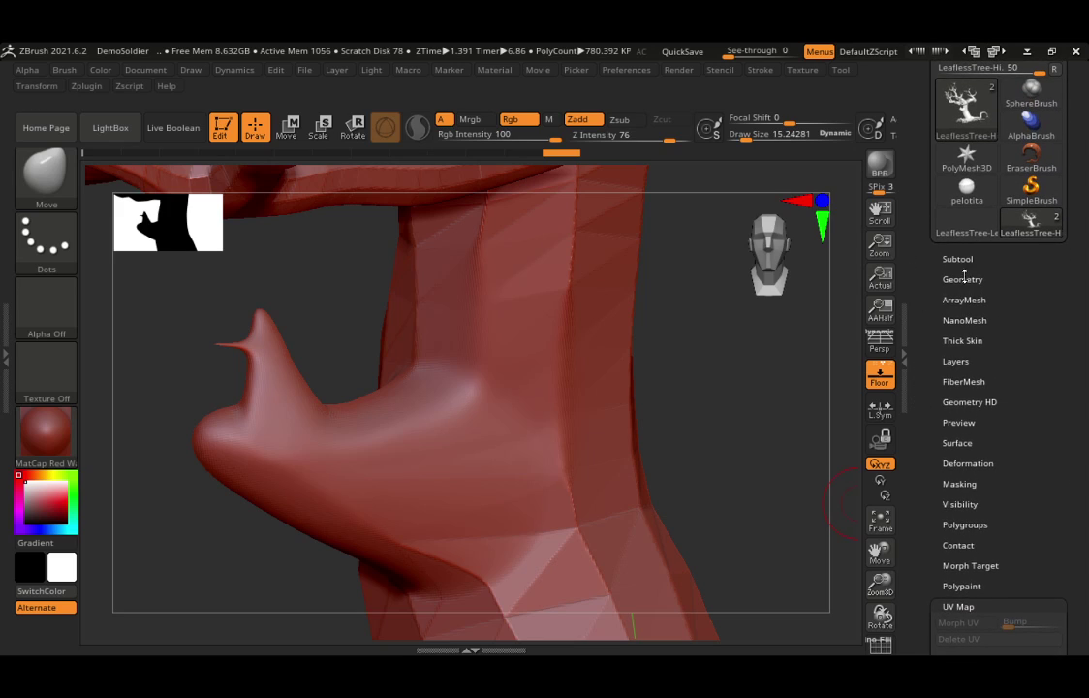
{"action": "scroll", "coordinate": [950, 417], "scroll_direction": "down", "scroll_amount": 4}
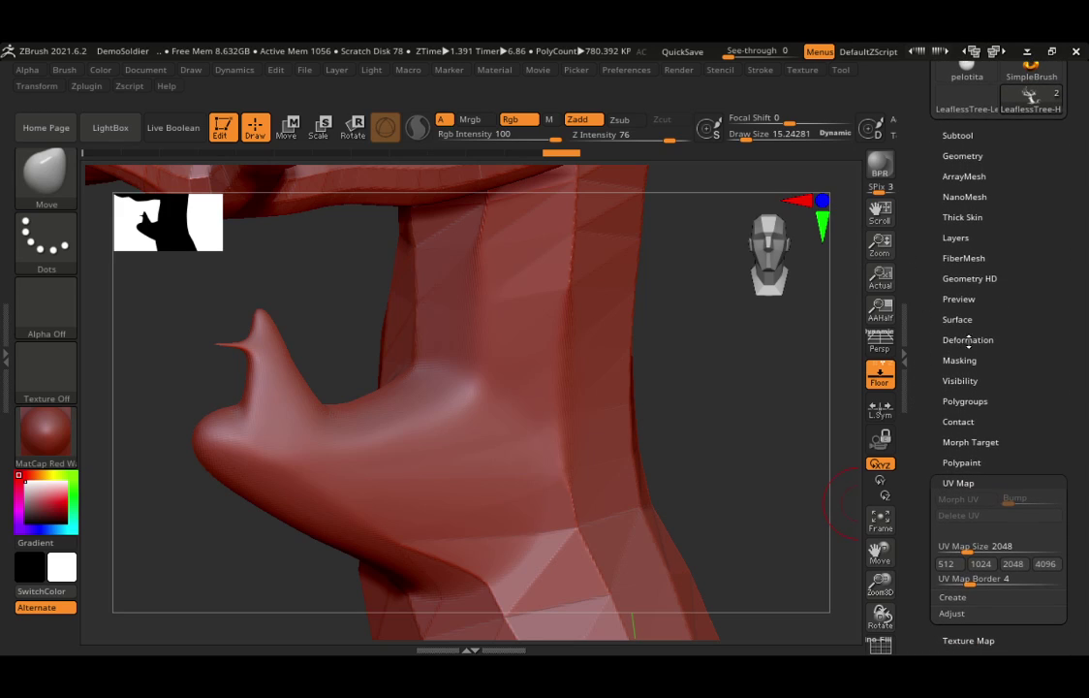
{"action": "left_click", "coordinate": [965, 340]}
{"action": "scroll", "coordinate": [930, 387], "scroll_direction": "down", "scroll_amount": 10}
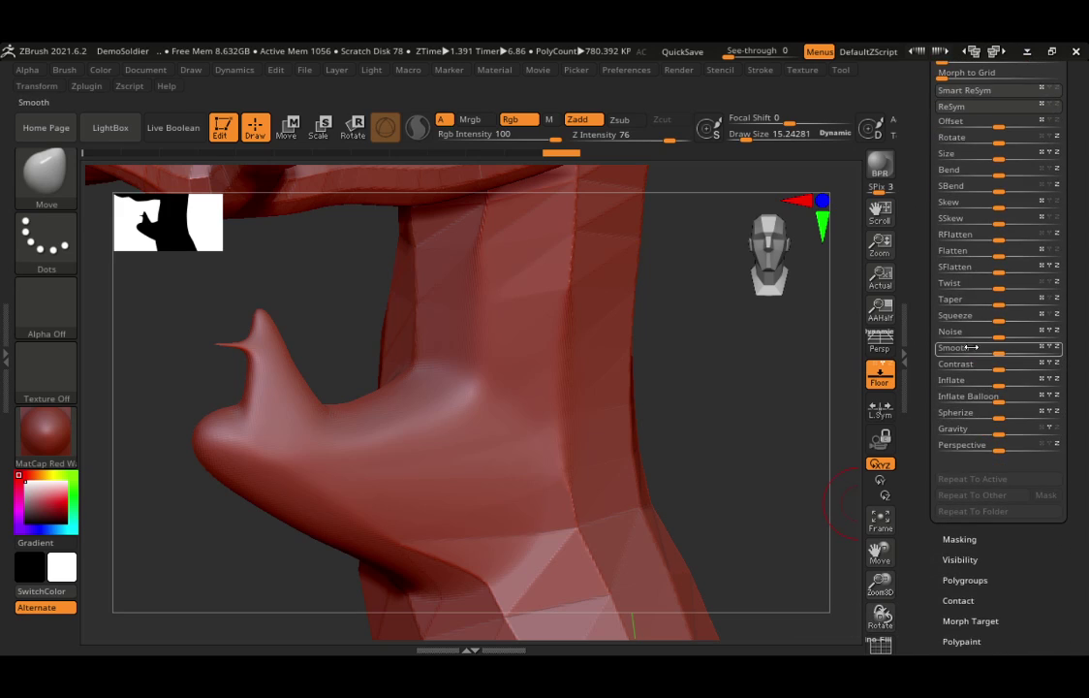
{"action": "scroll", "coordinate": [923, 364], "scroll_direction": "up", "scroll_amount": 8}
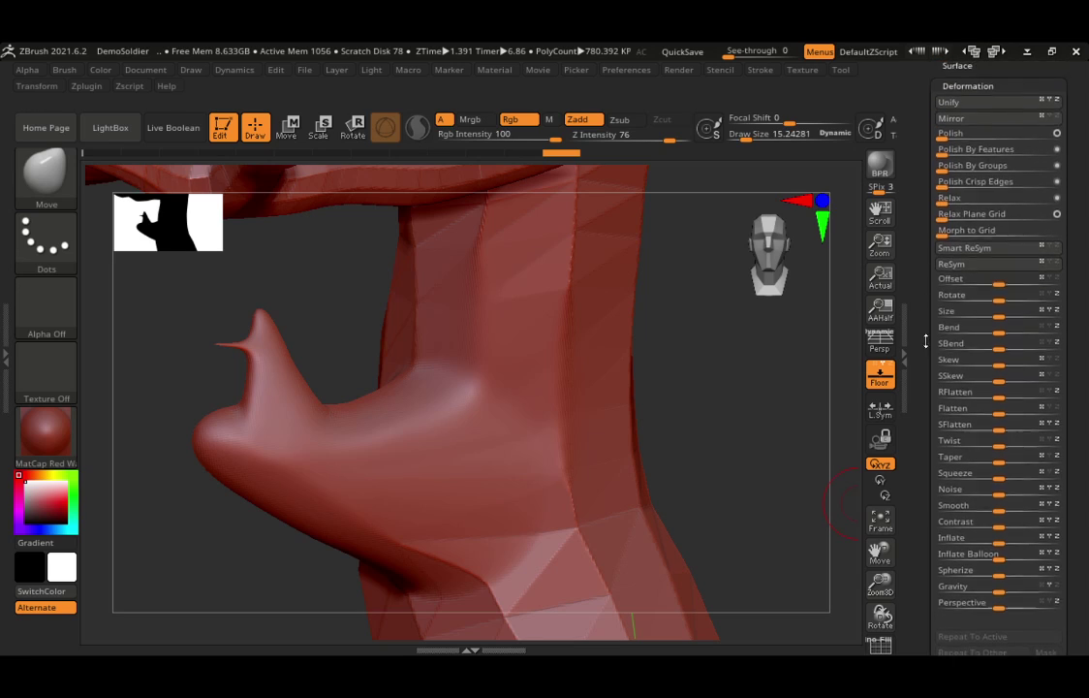
{"action": "scroll", "coordinate": [922, 363], "scroll_direction": "up", "scroll_amount": 1}
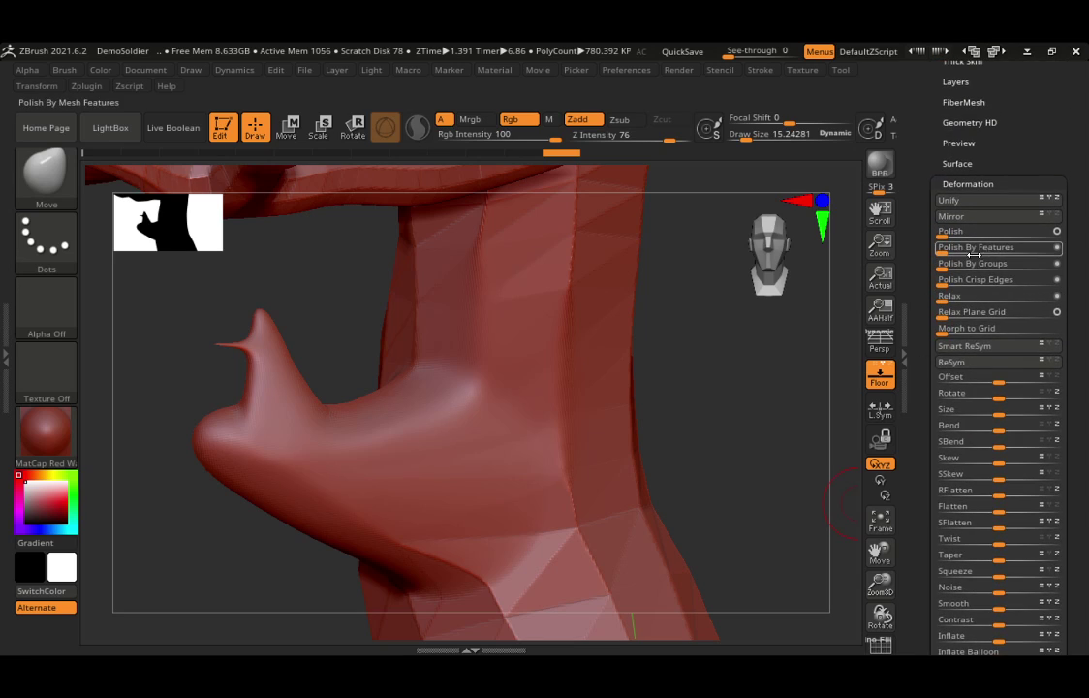
{"action": "left_click_drag", "start_coordinate": [964, 233], "coordinate": [954, 267]}
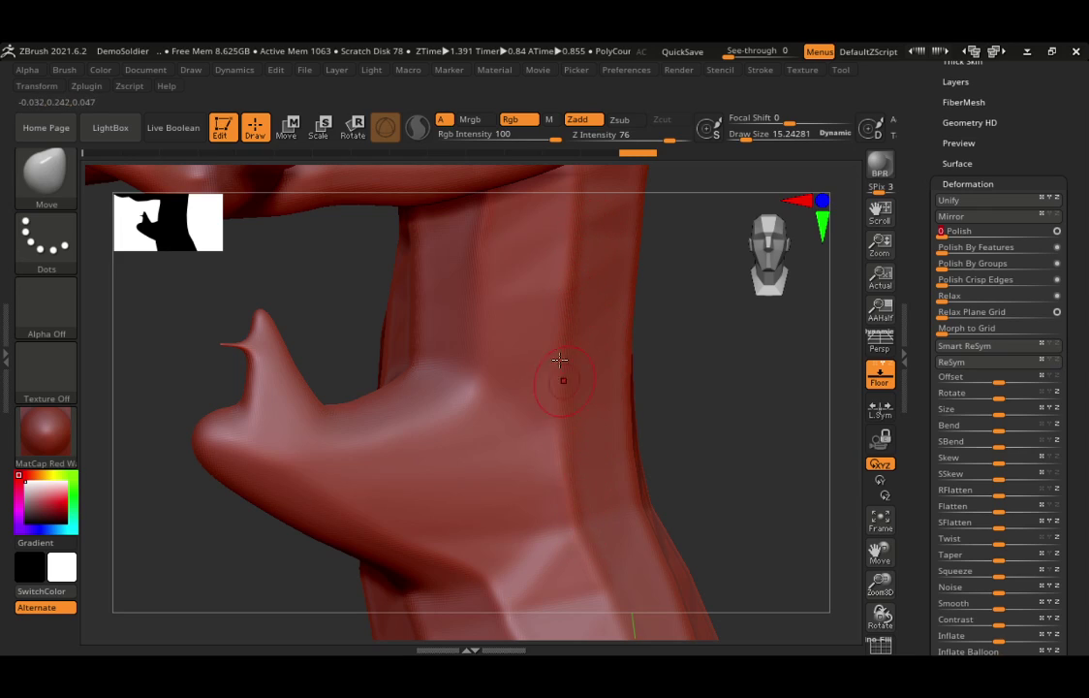
- Smooth the hard edges of the trunk around the branch joint with the Smooth brush at the current draw size
{"action": "key", "text": "shift"}
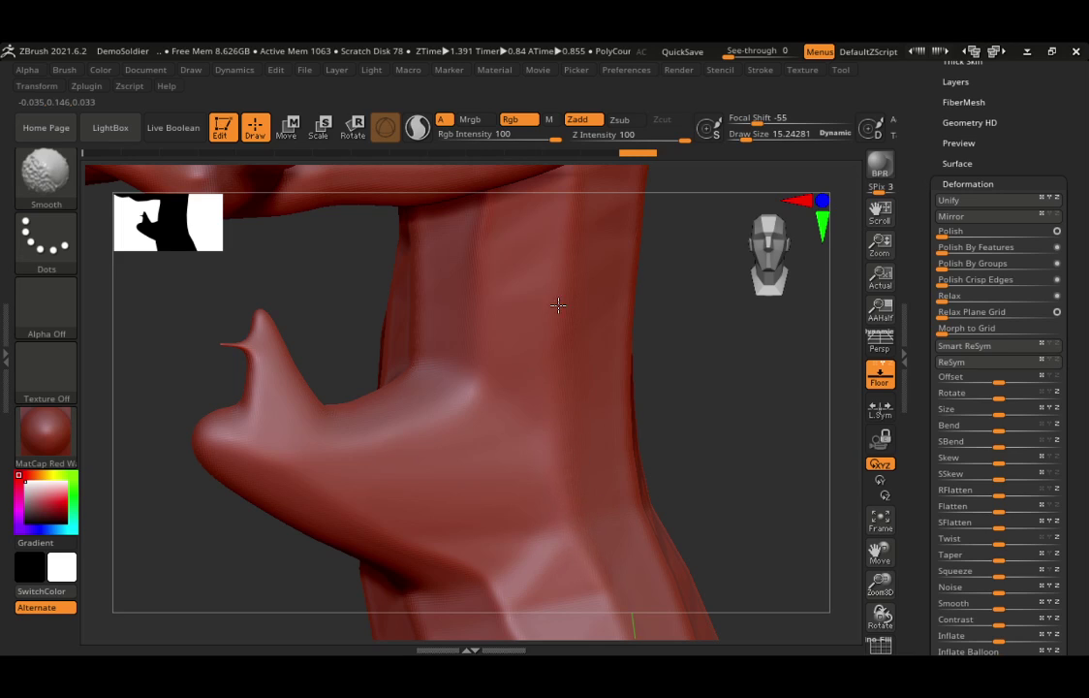
{"action": "right_click_drag", "start_coordinate": [547, 341], "coordinate": [583, 275], "text": "alt"}
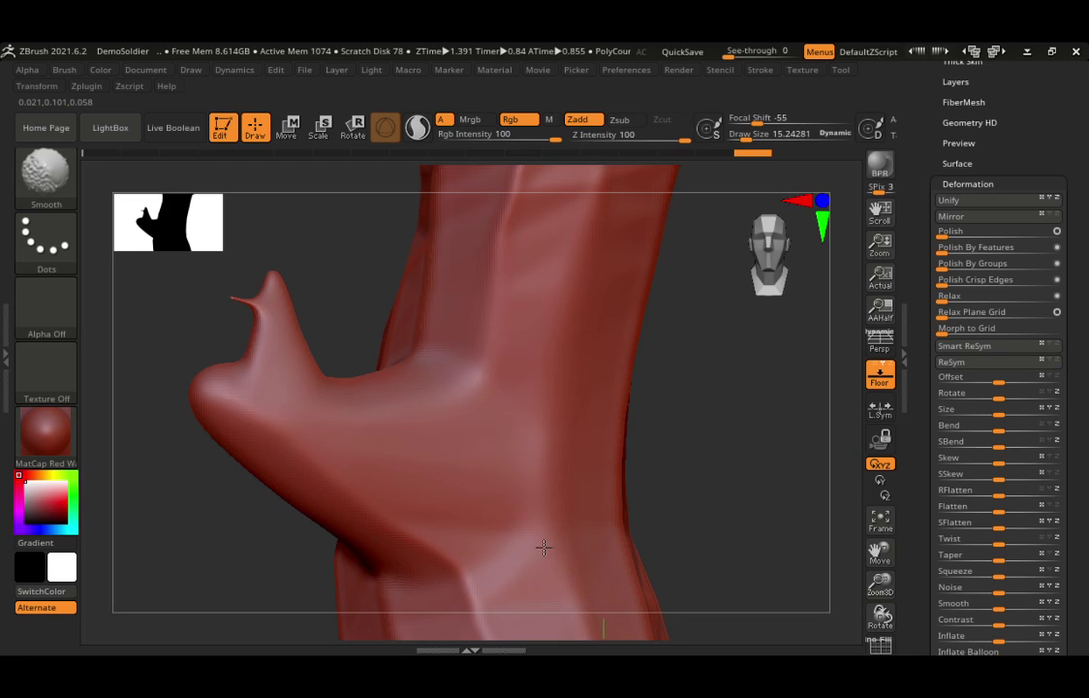
{"action": "mouse_move", "coordinate": [475, 261]}
{"action": "left_mouse_down"}
{"action": "mouse_move", "coordinate": [425, 317]}
{"action": "mouse_move", "coordinate": [435, 281]}
{"action": "left_mouse_up"}
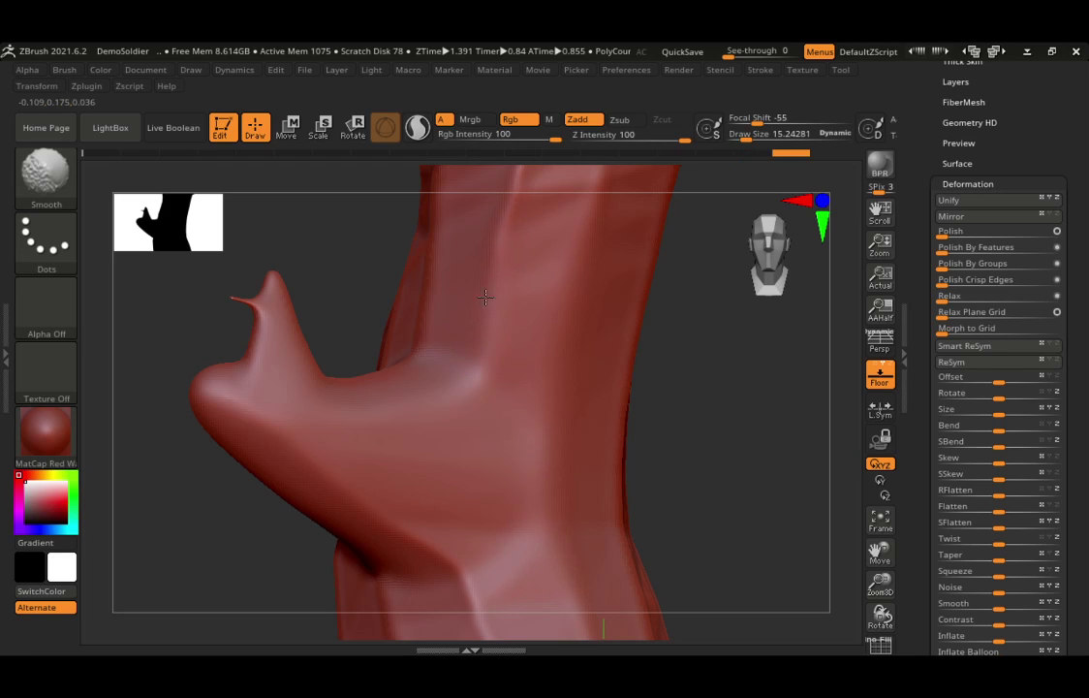
{"action": "key", "text": "shift"}
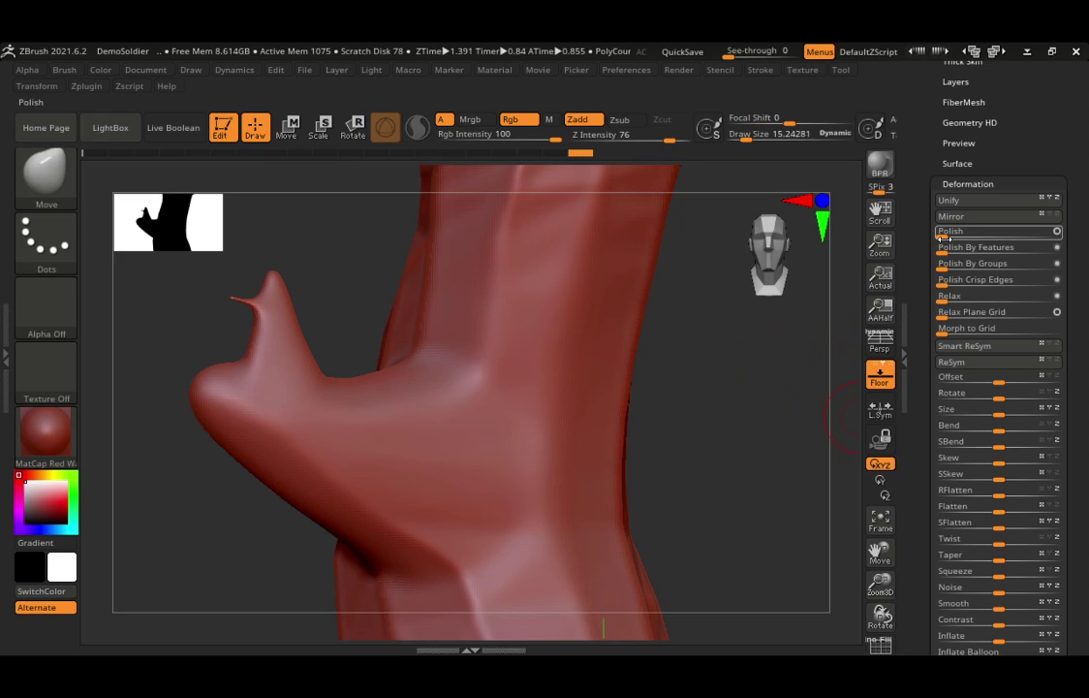
- Apply the Polish deformation to the tree several more times to soften the trunk's remaining facets
{"action": "left_click_drag", "start_coordinate": [945, 235], "coordinate": [985, 234]}
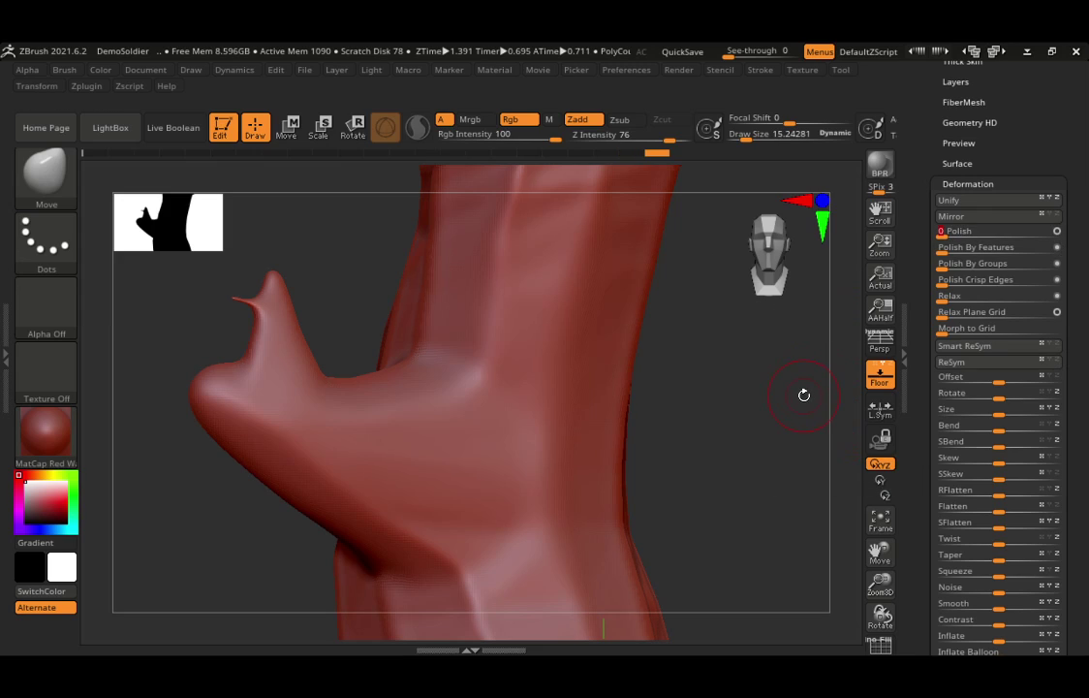
{"action": "left_click_drag", "start_coordinate": [974, 232], "coordinate": [973, 280]}
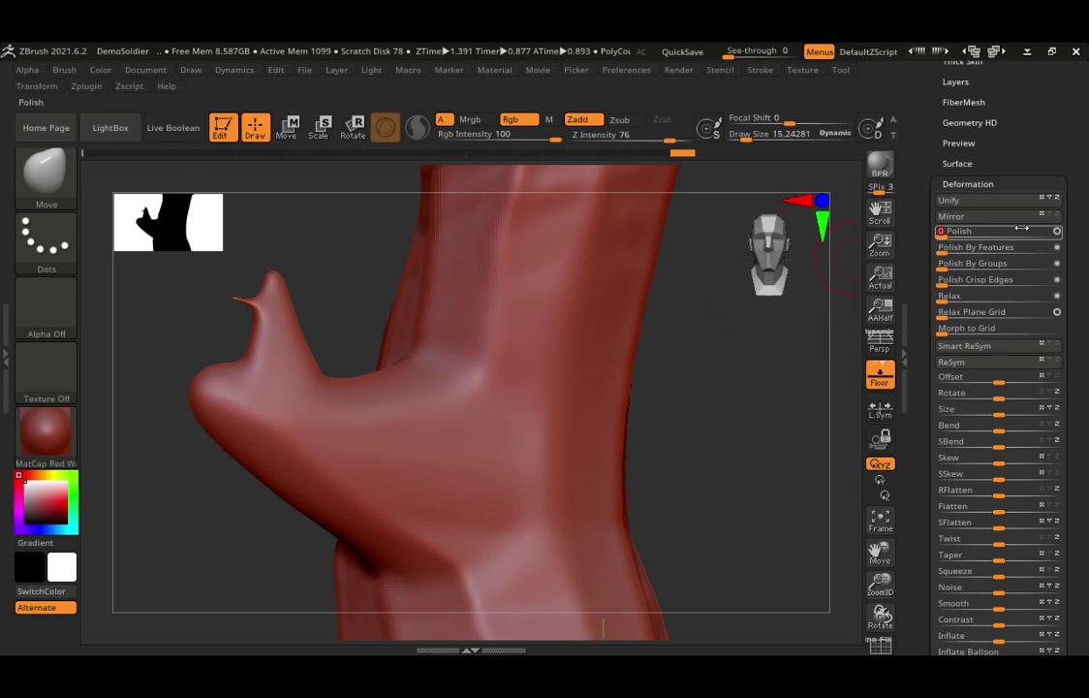
{"action": "mouse_move", "coordinate": [1022, 228]}
{"action": "left_mouse_down"}
{"action": "mouse_move", "coordinate": [690, 330]}
{"action": "mouse_move", "coordinate": [747, 340]}
{"action": "left_mouse_up"}
{"action": "mouse_move", "coordinate": [746, 341]}
{"action": "right_mouse_down", "text": "ctrl"}
{"action": "mouse_move", "coordinate": [620, 360]}
{"action": "mouse_move", "coordinate": [735, 374]}
{"action": "right_mouse_up", "text": "ctrl"}
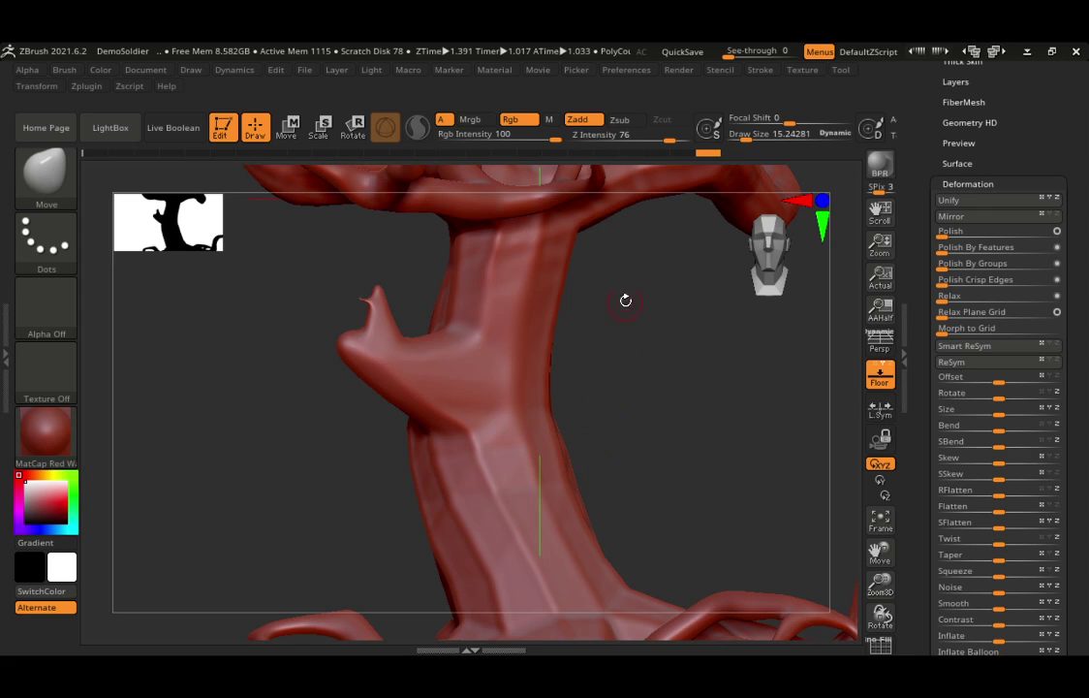
- Remesh the polished tree with DynaMesh and show its wireframe
{"action": "key", "text": "ctrl"}
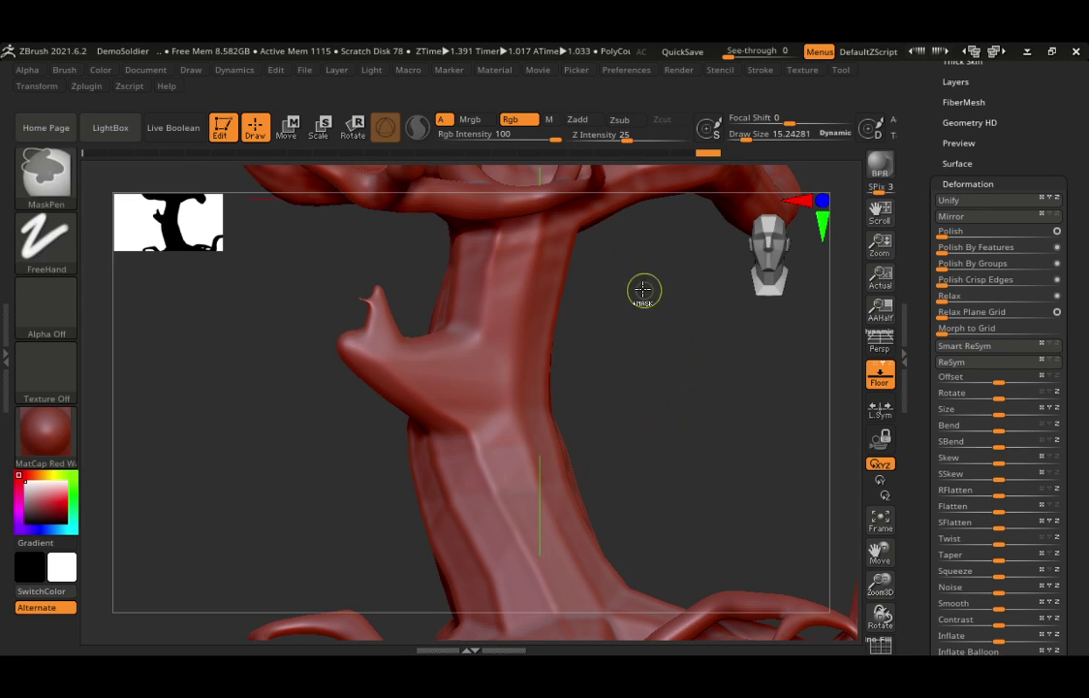
{"action": "left_click_drag", "start_coordinate": [643, 284], "coordinate": [717, 414], "text": "ctrl"}
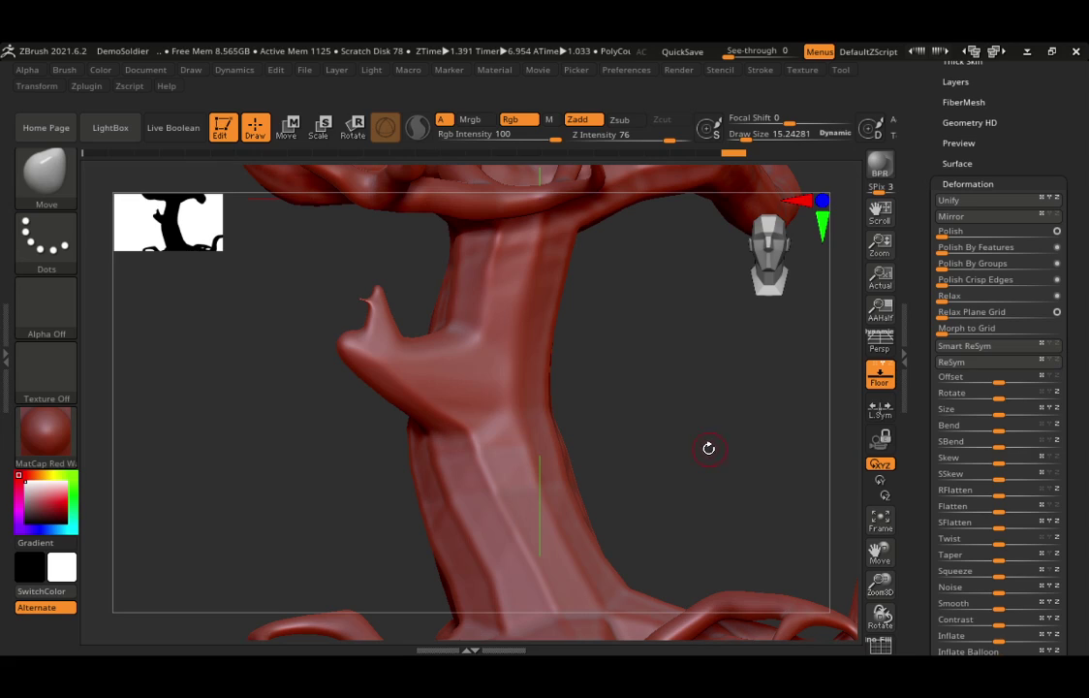
{"action": "key", "text": "shift"}
{"action": "left_click", "coordinate": [705, 447], "text": "ctrl"}
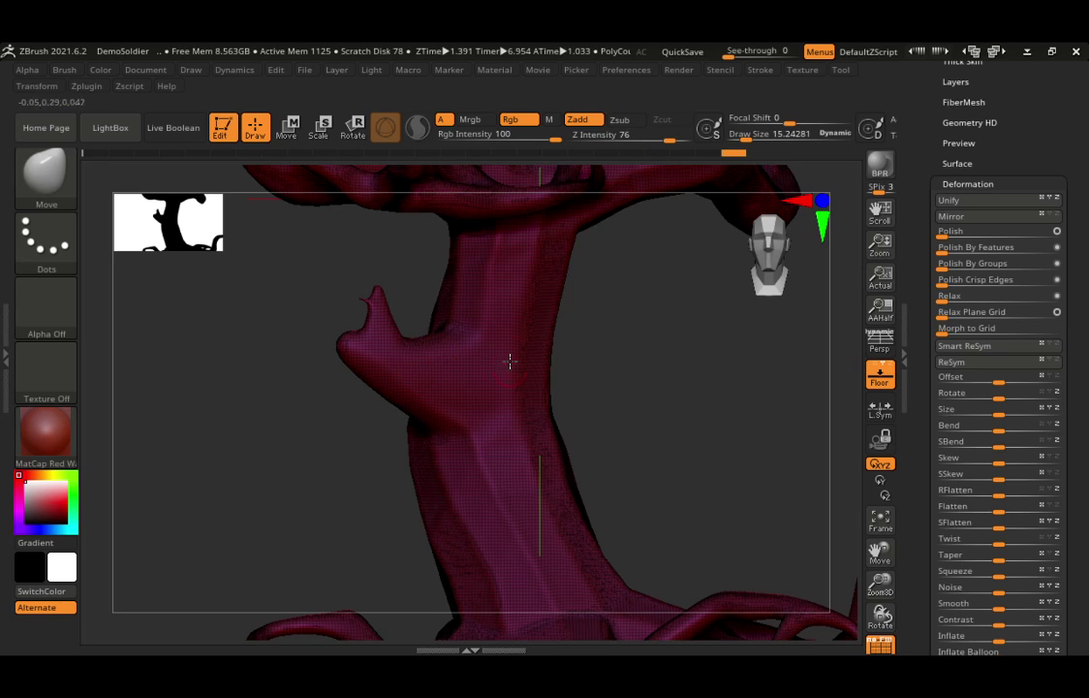
- Pull a spike from the trunk opposite the first branch and a downward twig from that spike, remeshing with DynaMesh after each
{"action": "mouse_move", "coordinate": [484, 384]}
{"action": "right_mouse_down", "text": "ctrl"}
{"action": "mouse_move", "coordinate": [746, 369]}
{"action": "mouse_move", "coordinate": [478, 388]}
{"action": "right_mouse_up", "text": "ctrl"}
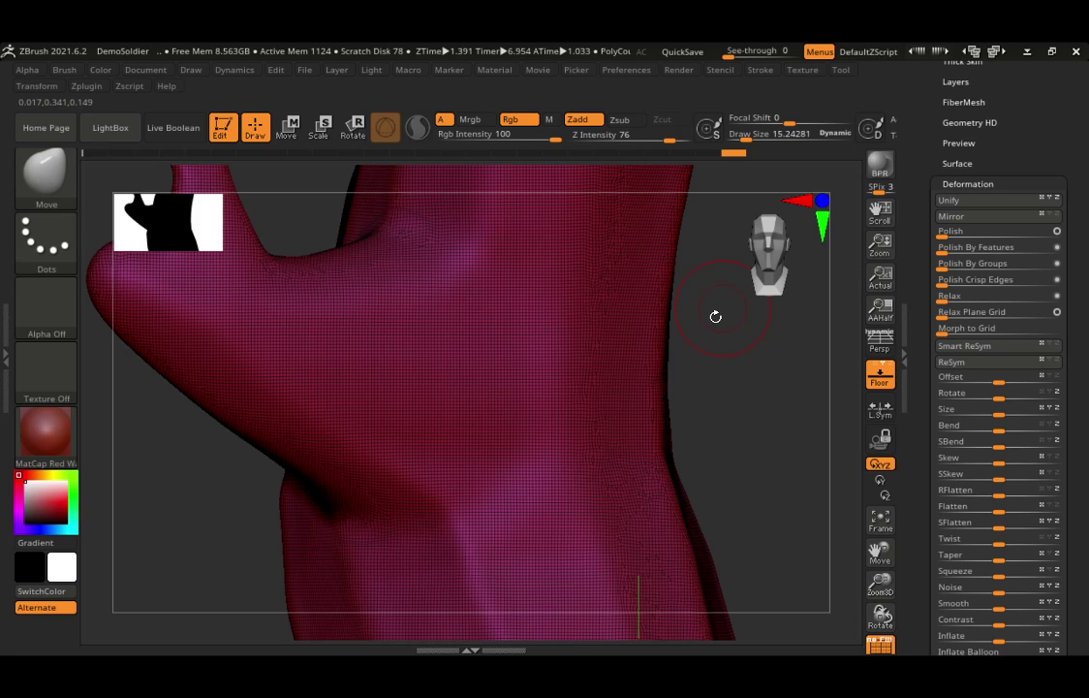
{"action": "mouse_move", "coordinate": [715, 316]}
{"action": "left_mouse_down"}
{"action": "mouse_move", "coordinate": [635, 324]}
{"action": "mouse_move", "coordinate": [779, 336]}
{"action": "left_mouse_up"}
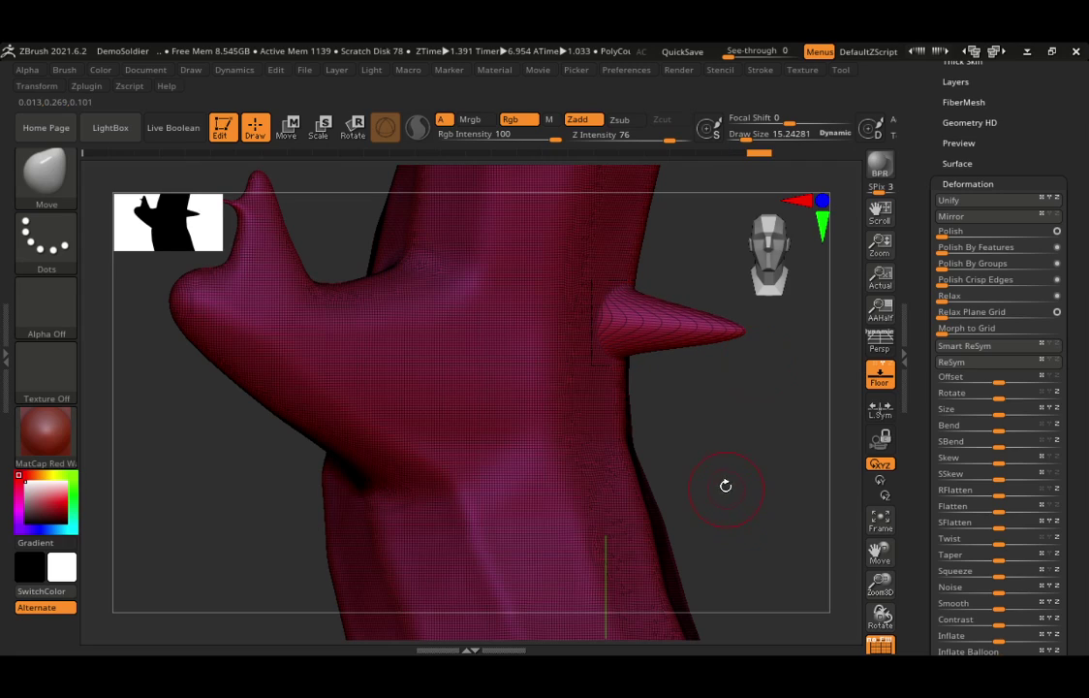
{"action": "key", "text": "ctrl"}
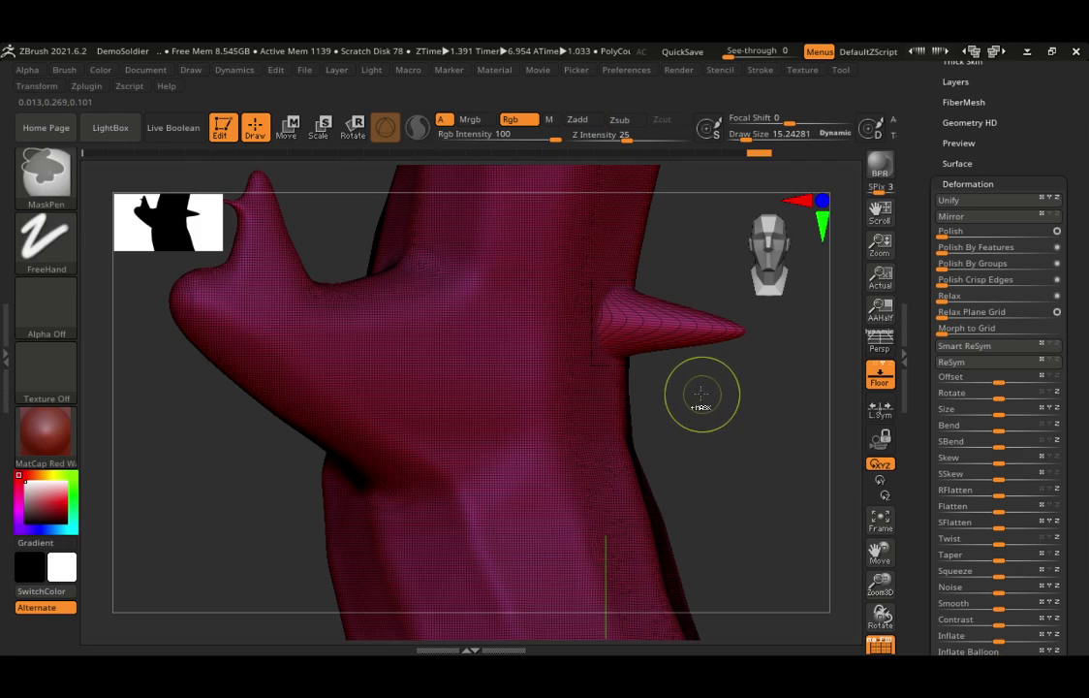
{"action": "left_click_drag", "start_coordinate": [740, 441], "coordinate": [766, 460], "text": "ctrl"}
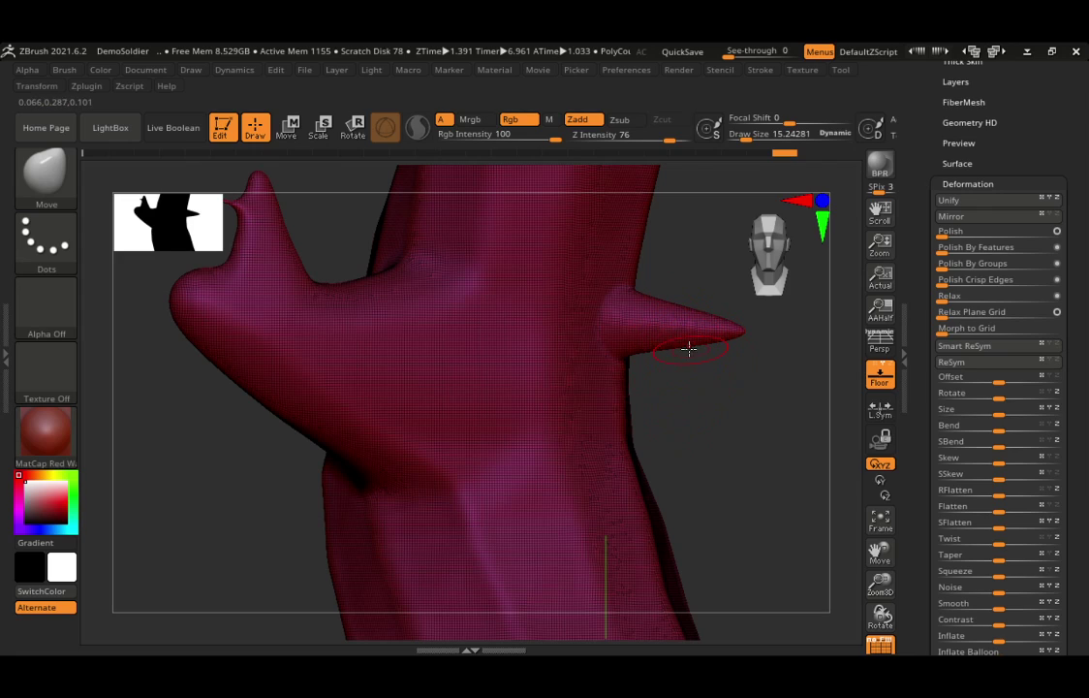
{"action": "left_click_drag", "start_coordinate": [682, 359], "coordinate": [692, 425]}
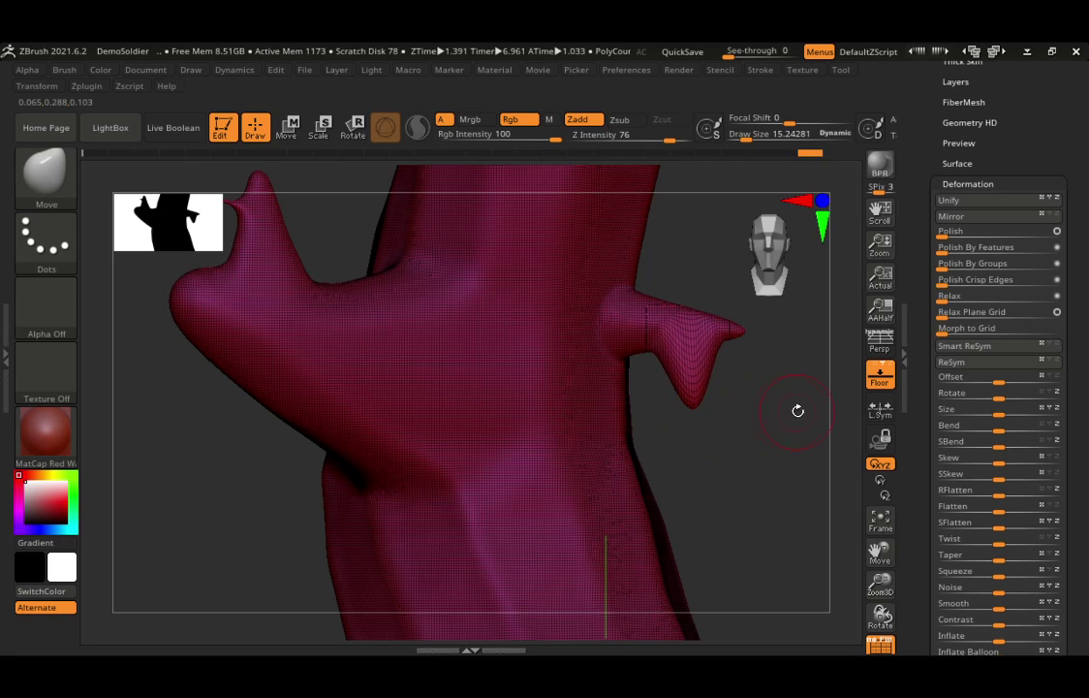
{"action": "key", "text": "ctrl"}
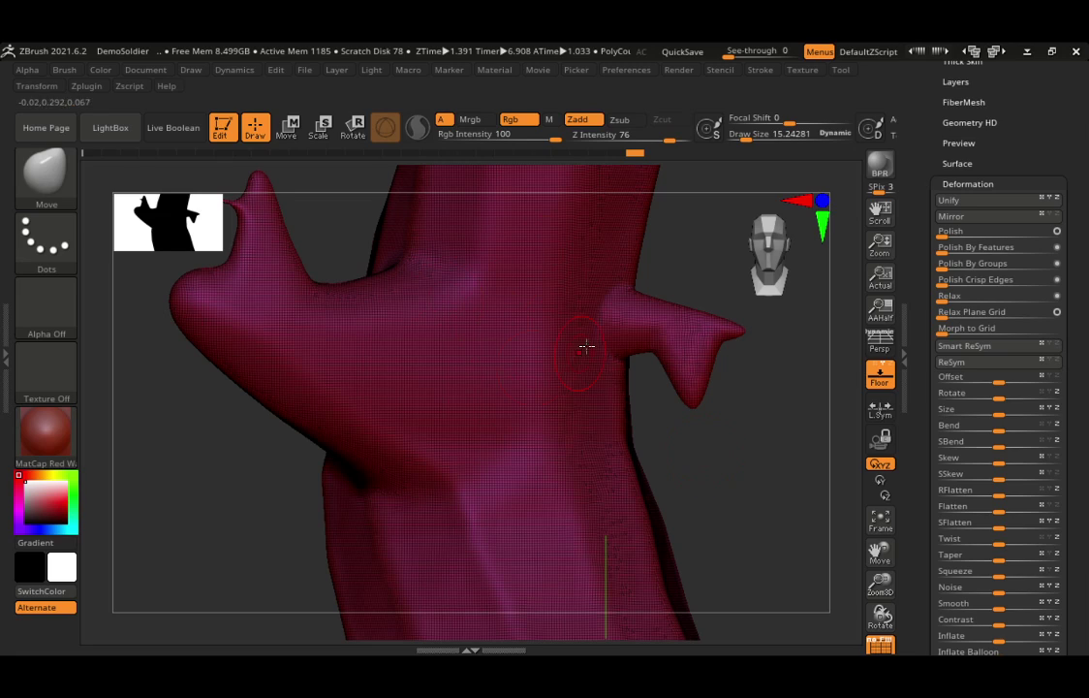
- Close the Deformation settings and open the DynaMesh settings under Geometry
{"action": "left_click", "coordinate": [967, 183]}
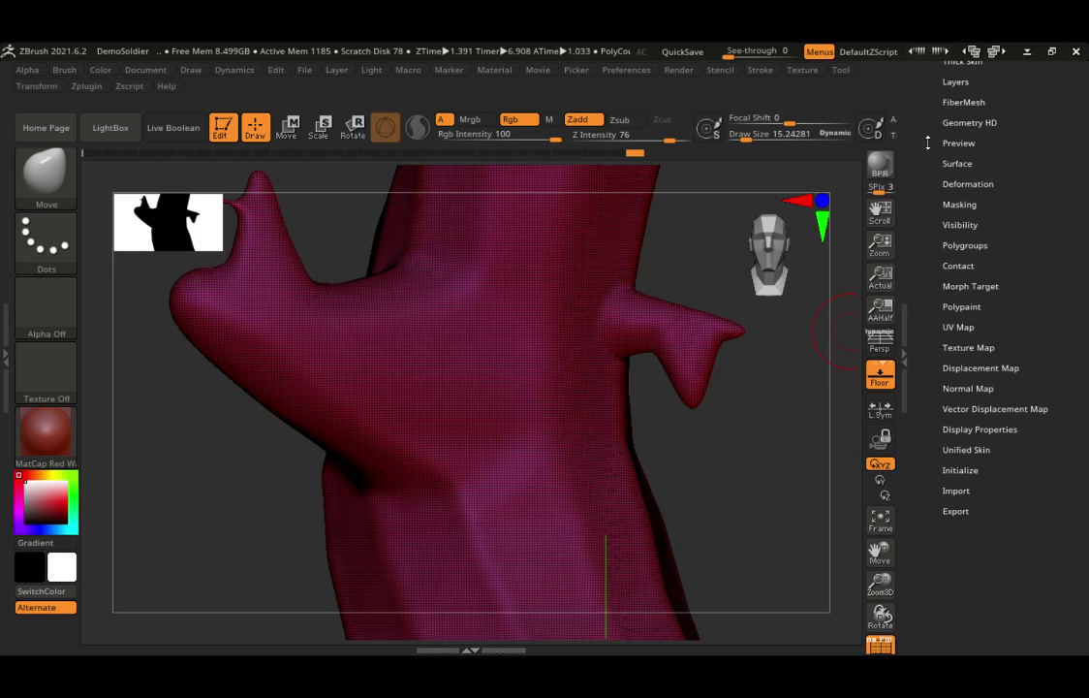
{"action": "scroll", "coordinate": [970, 281], "scroll_direction": "up", "scroll_amount": 5}
{"action": "left_click", "coordinate": [962, 285]}
{"action": "left_click", "coordinate": [960, 512]}
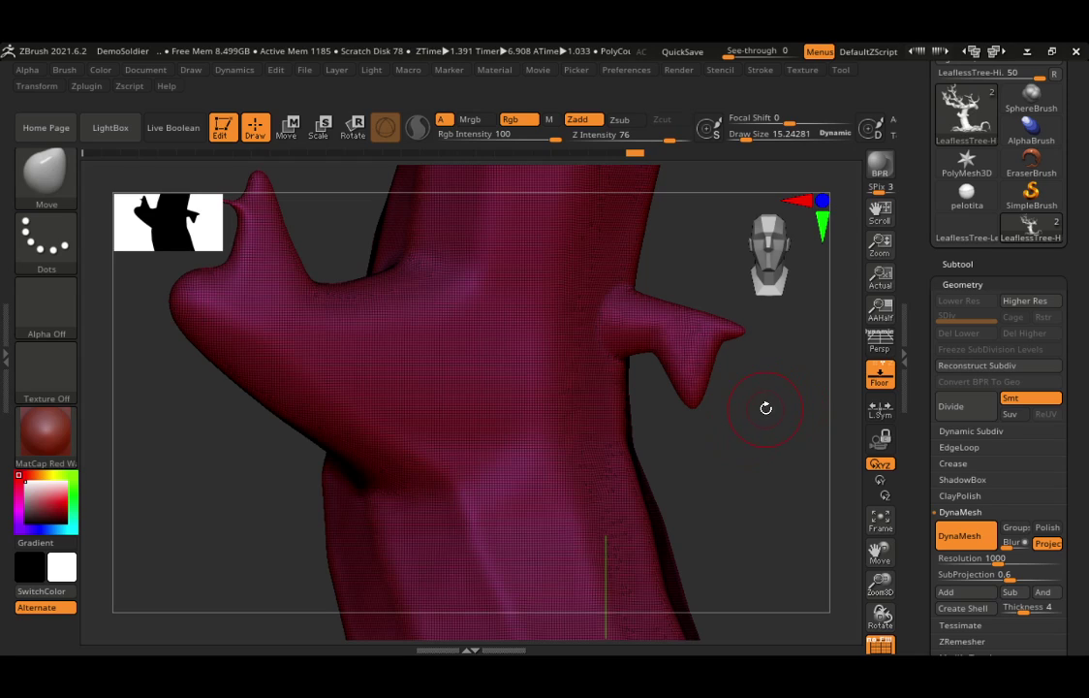
- Toggle the wireframe repeatedly to examine the mesh density around the branches, leaving the wireframe hidden
{"action": "key", "text": "shift"}
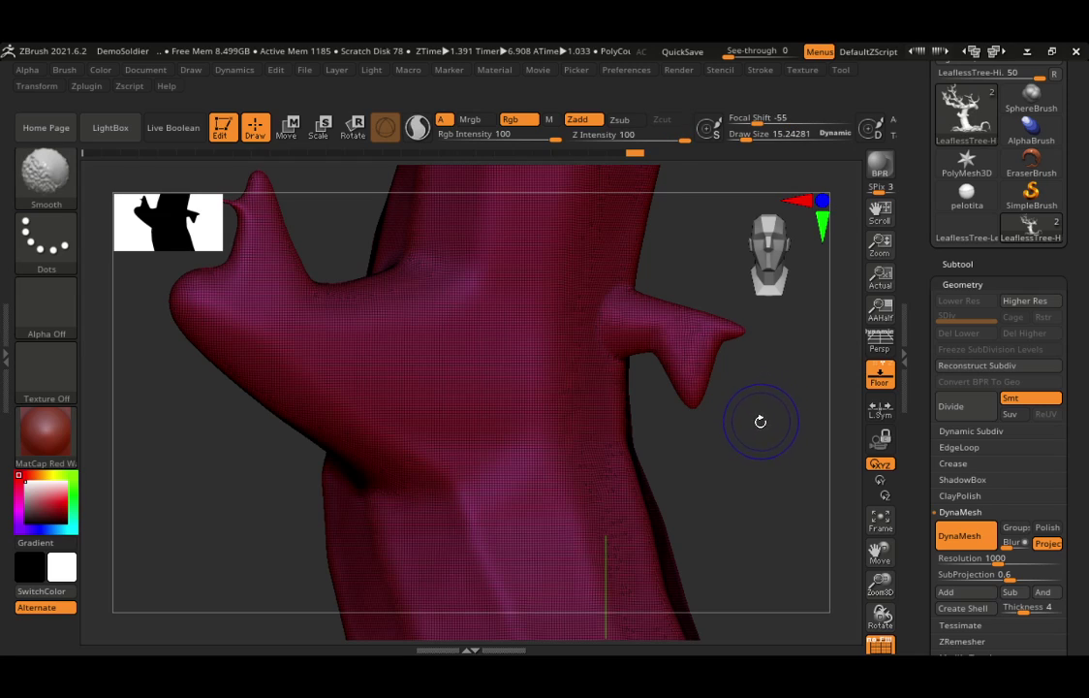
{"action": "key", "text": "shift+f"}
{"action": "key", "text": "shift+f"}
{"action": "key", "text": "shift+f"}
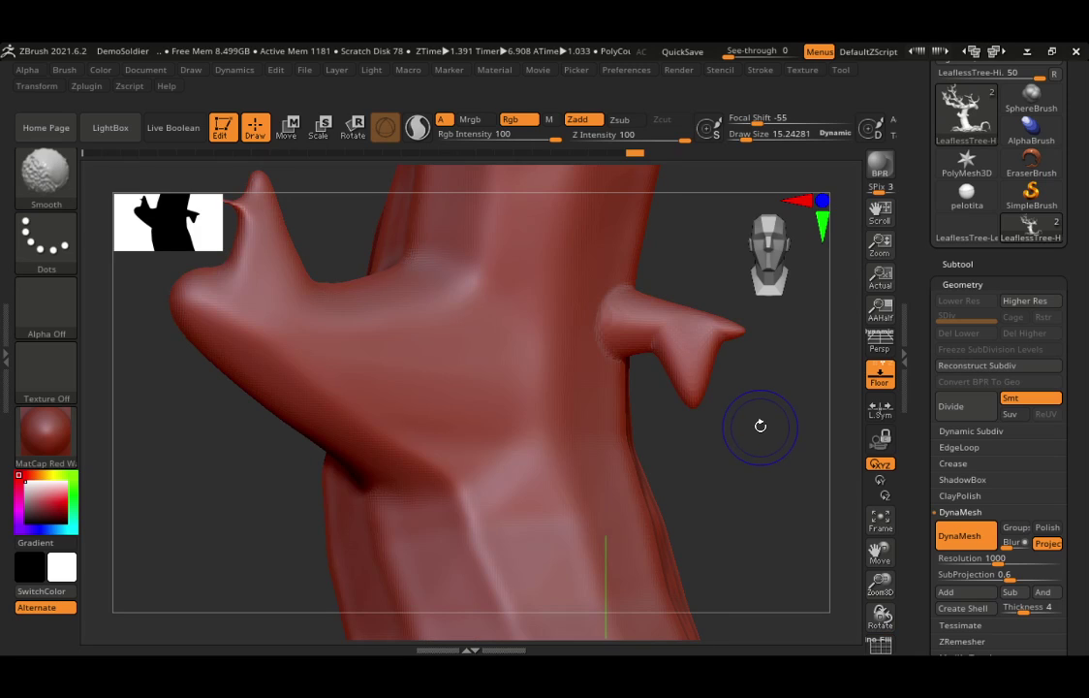
{"action": "key", "text": "shift+f"}
{"action": "key", "text": "shift+f"}
{"action": "key", "text": "shift+f"}
{"action": "key", "text": "shift+f"}
{"action": "key", "text": "shift+f"}
{"action": "key", "text": "shift+f"}
{"action": "key", "text": "shift+f"}
{"action": "key", "text": "shift+f"}
{"action": "key", "text": "shift+f"}
{"action": "key", "text": "shift+f"}
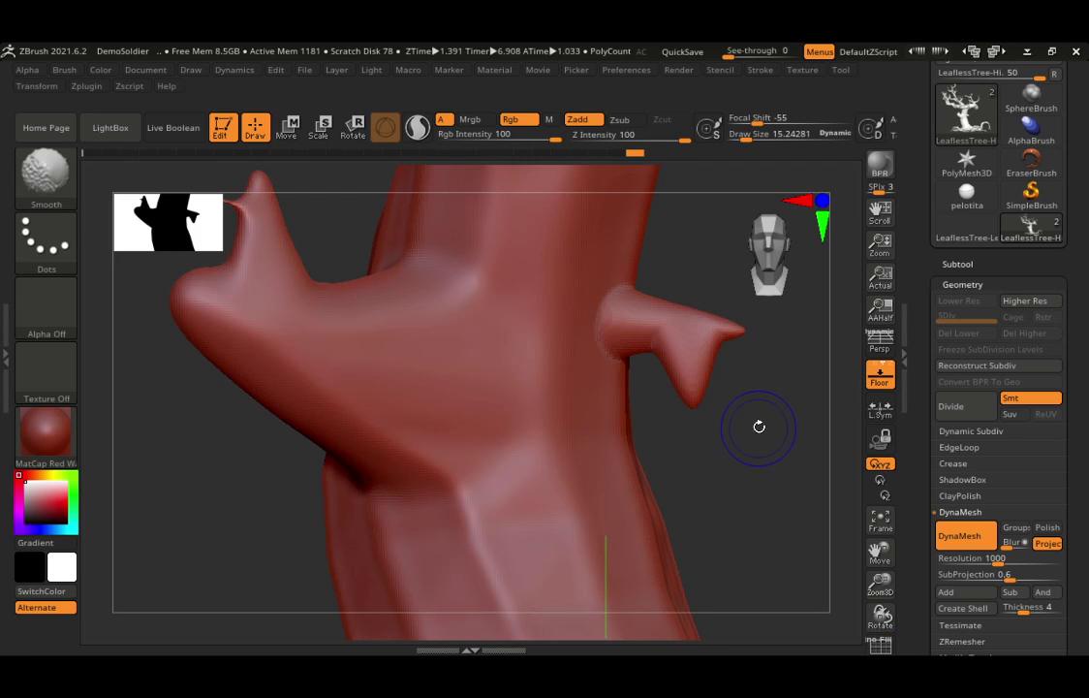
{"action": "key", "text": "shift+f"}
{"action": "key", "text": "shift+f"}
{"action": "key", "text": "shift+f"}
{"action": "key", "text": "shift+f"}
{"action": "key", "text": "shift+f"}
{"action": "key", "text": "shift+f"}
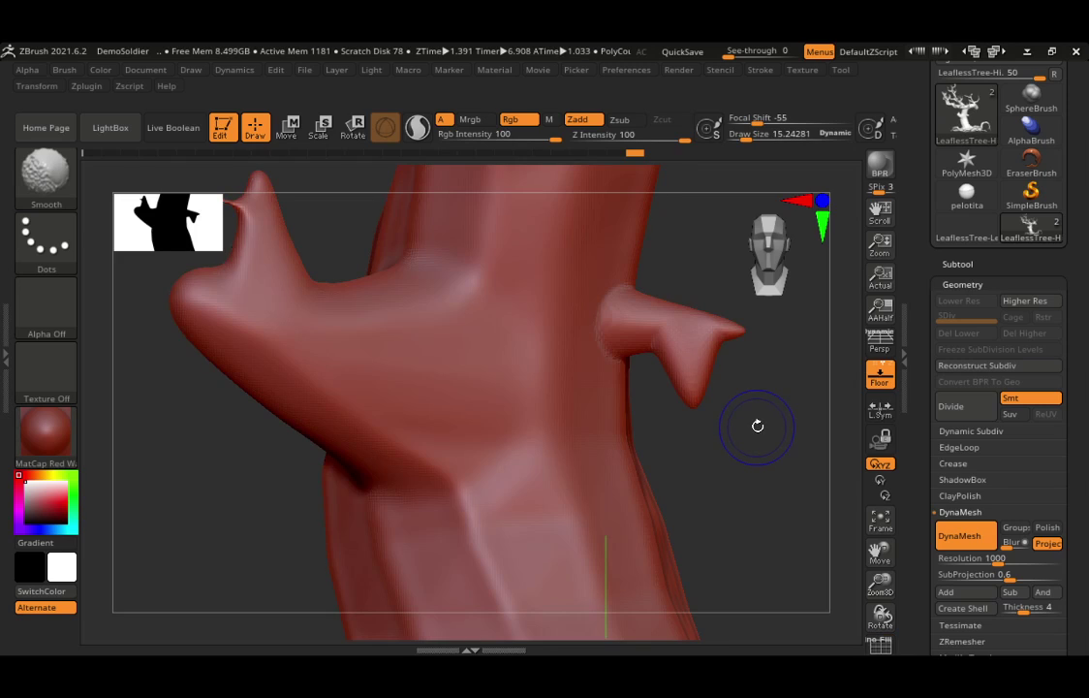
{"action": "left_click_drag", "start_coordinate": [758, 425], "coordinate": [736, 383]}
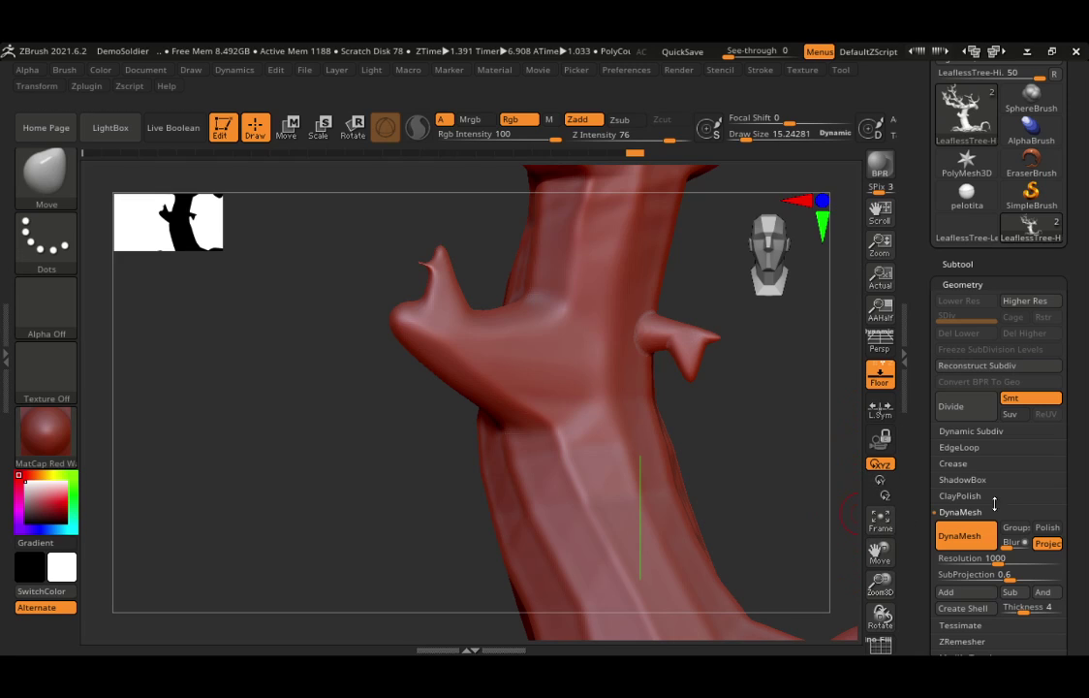
- Set the DynaMesh resolution to 48 and remesh the tree by turning DynaMesh off and on again
{"action": "left_click", "coordinate": [955, 558]}
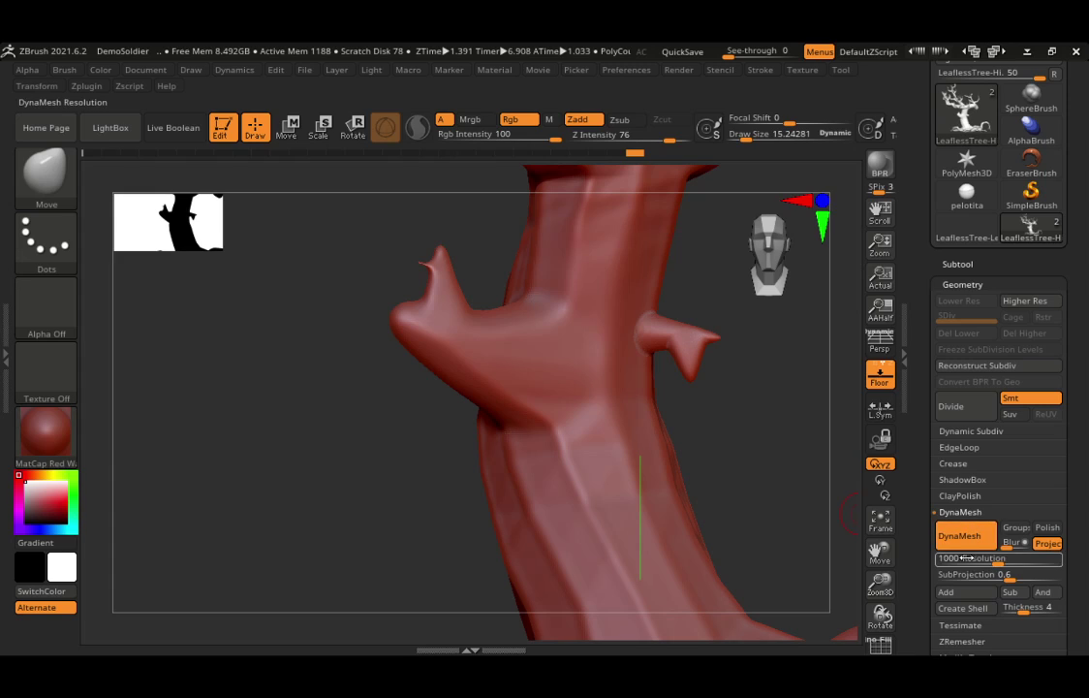
{"action": "type", "text": "40"}
{"action": "key", "text": "BackSpace"}
{"action": "type", "text": "8"}
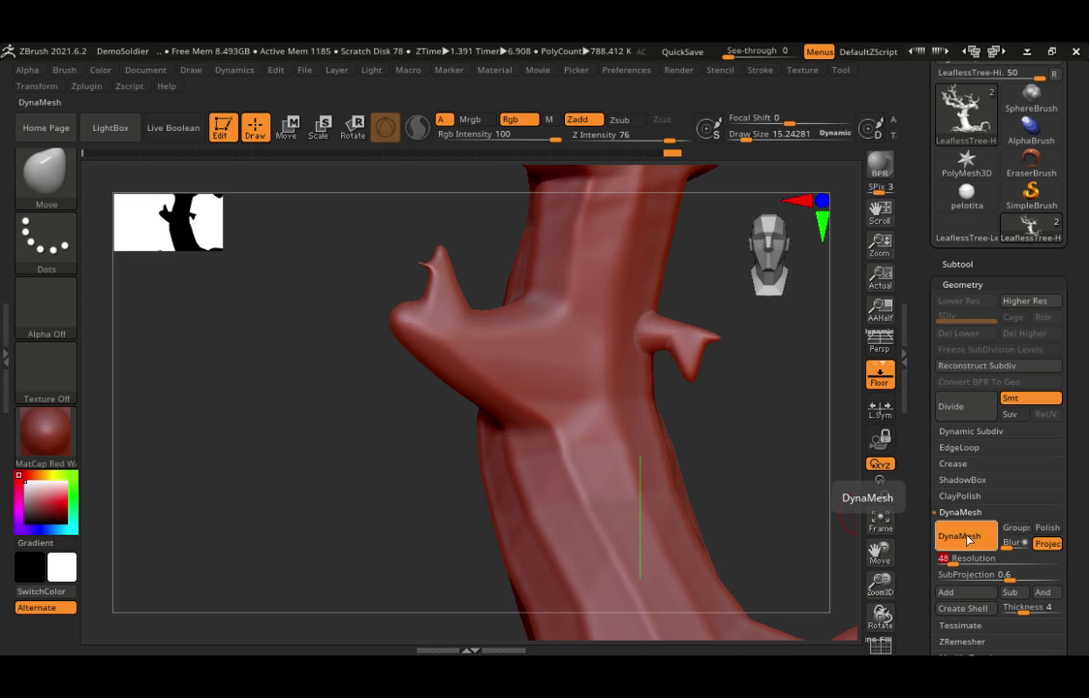
{"action": "left_click", "coordinate": [973, 536]}
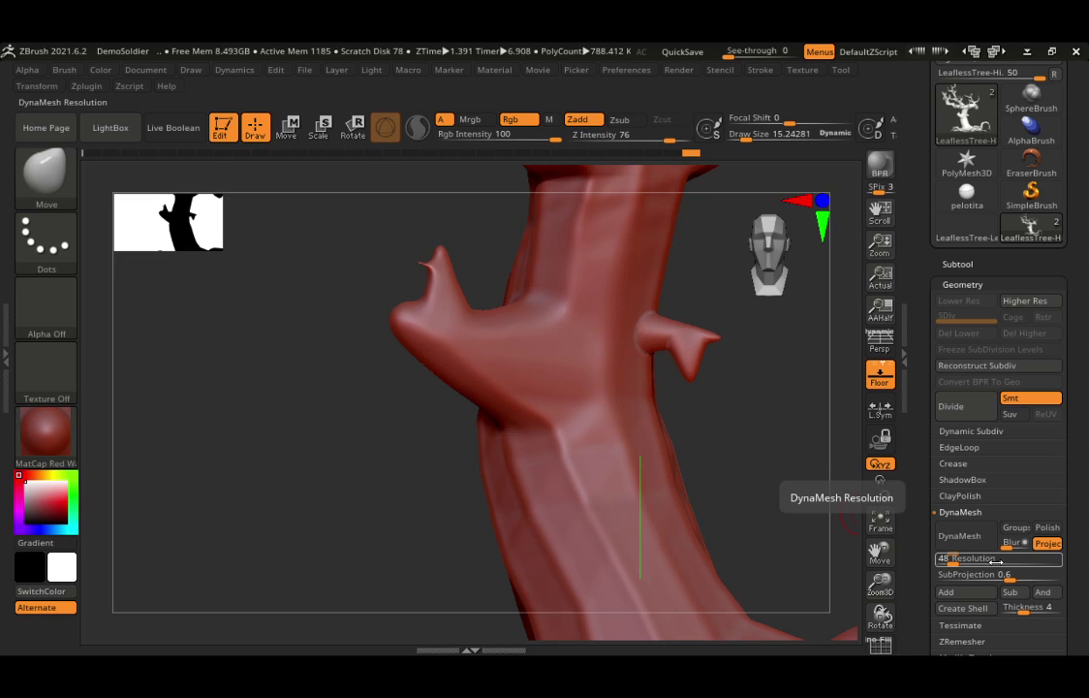
{"action": "left_click", "coordinate": [969, 539]}
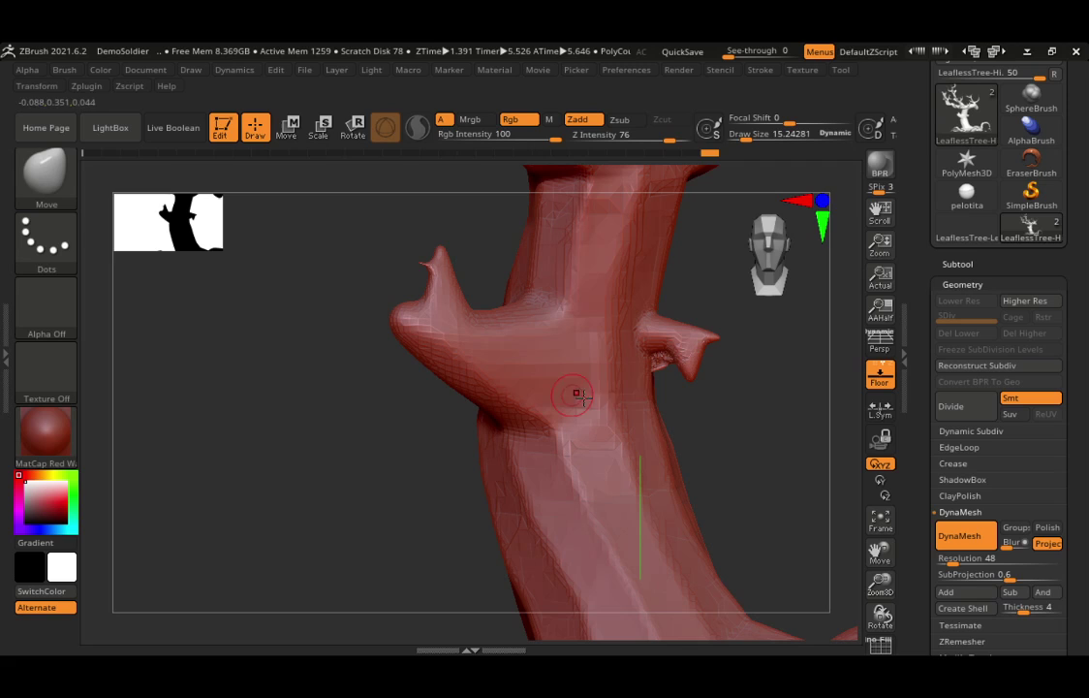
- Check the wireframe density across the whole tree, undo the resolution 48 remesh, and hide the wireframe
{"action": "mouse_move", "coordinate": [656, 414]}
{"action": "right_mouse_down", "text": "alt"}
{"action": "mouse_move", "coordinate": [656, 396]}
{"action": "mouse_move", "coordinate": [669, 581]}
{"action": "right_mouse_up", "text": "alt"}
{"action": "right_click_drag", "start_coordinate": [627, 414], "coordinate": [613, 457], "text": "ctrl"}
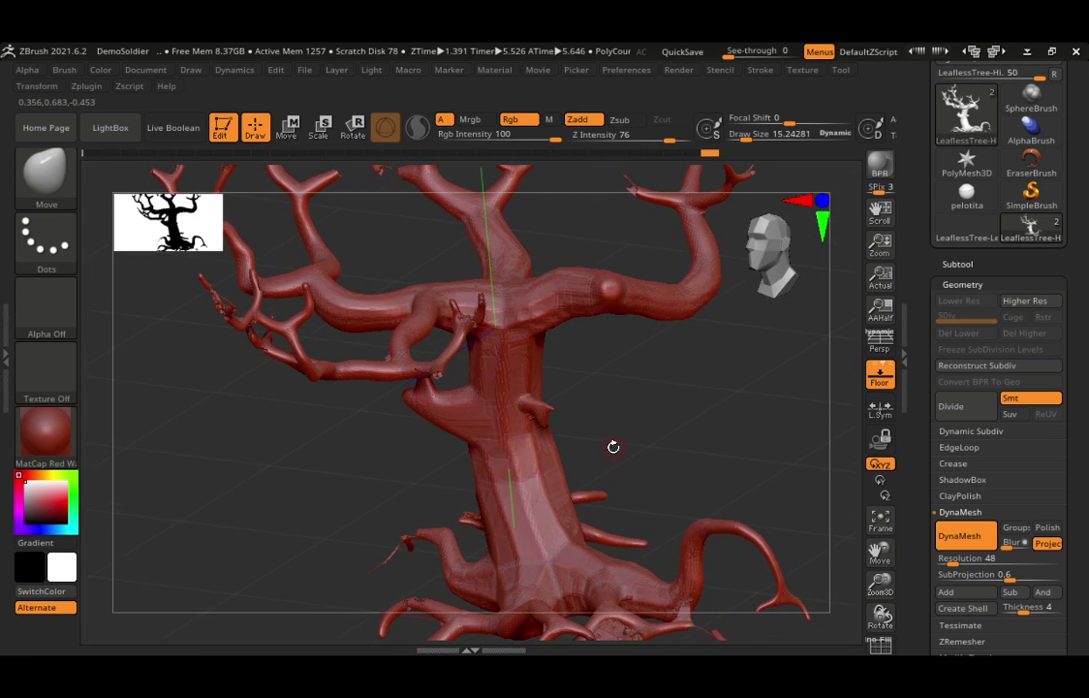
{"action": "key", "text": "shift+f"}
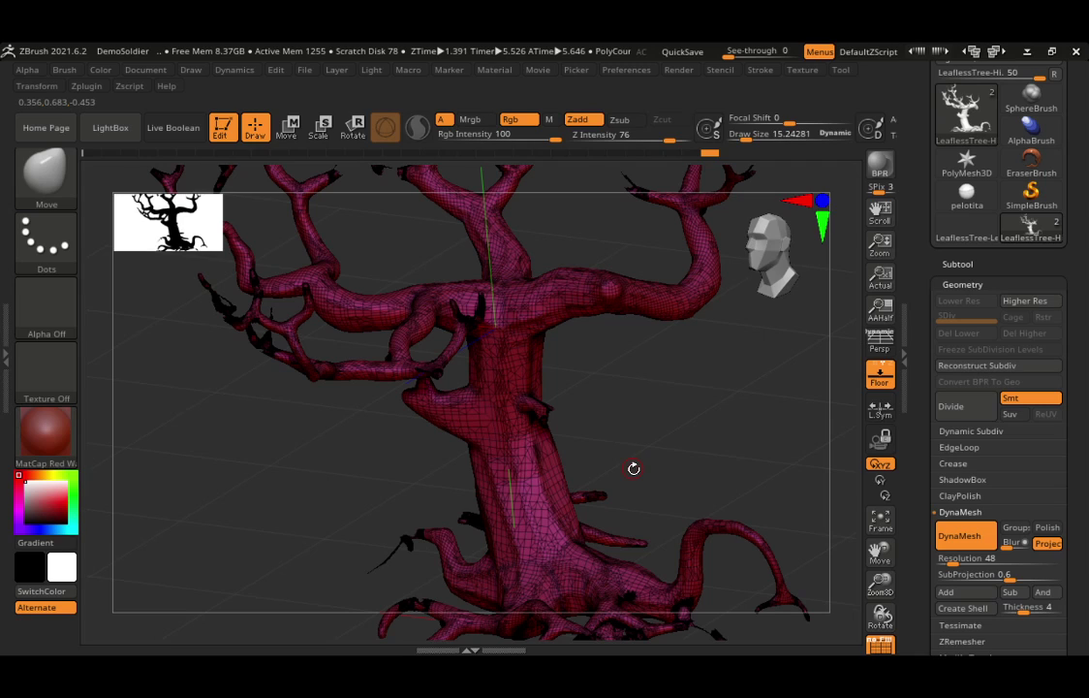
{"action": "right_click_drag", "start_coordinate": [634, 469], "coordinate": [651, 484], "text": "ctrl"}
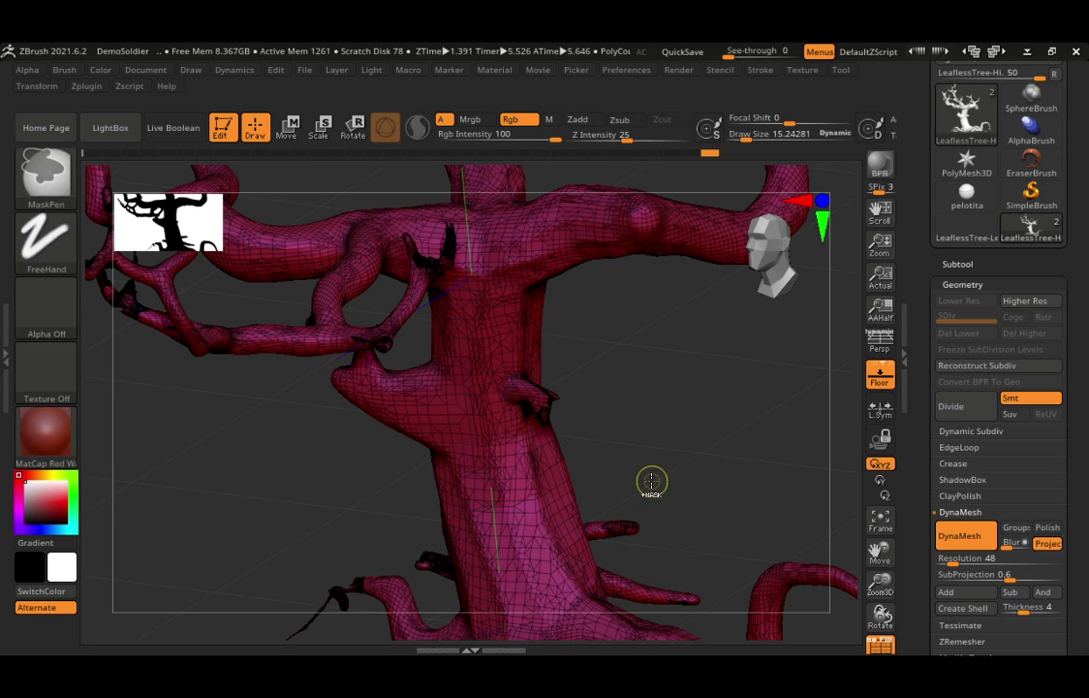
{"action": "left_click", "coordinate": [654, 480], "text": "ctrl"}
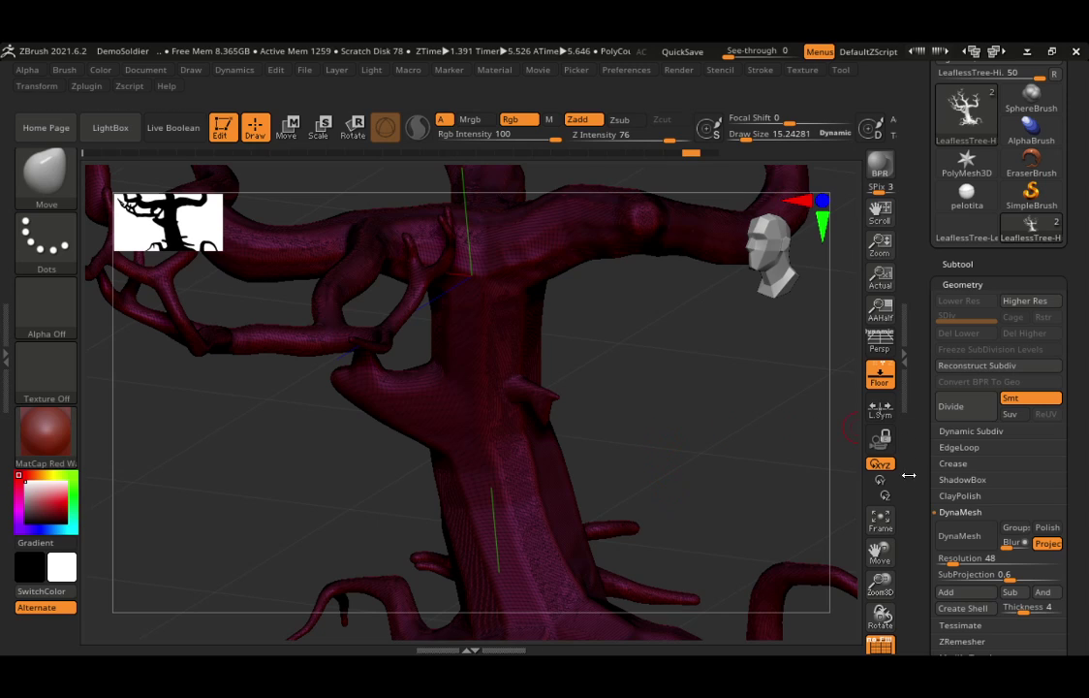
{"action": "left_click", "coordinate": [945, 558]}
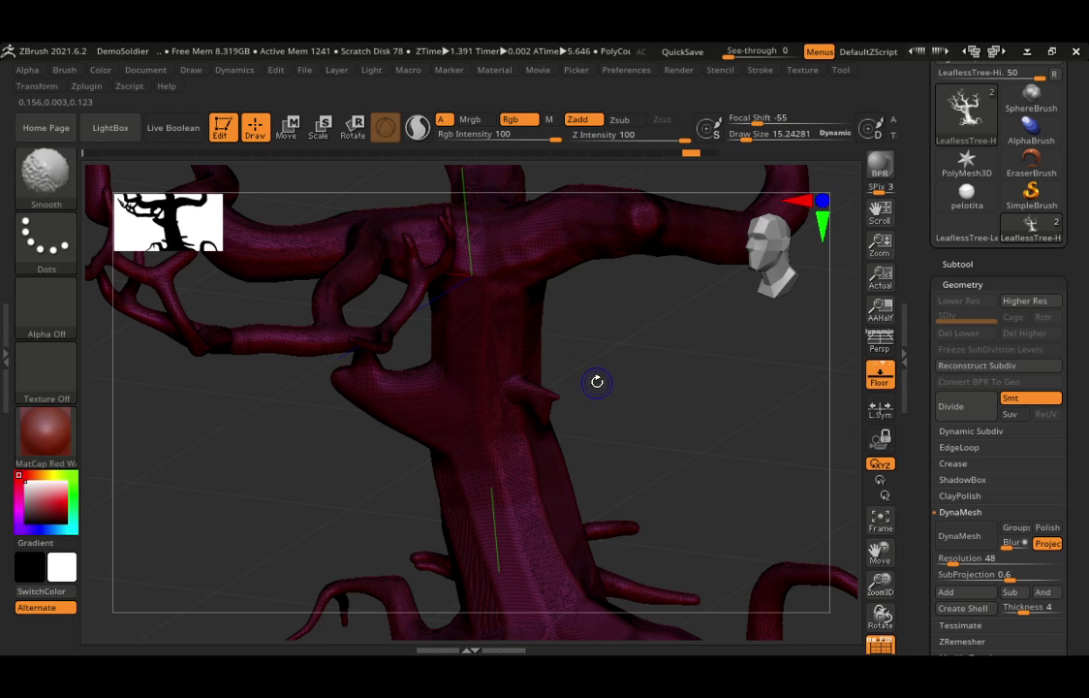
{"action": "left_click_drag", "start_coordinate": [596, 382], "coordinate": [596, 402], "text": "ctrl"}
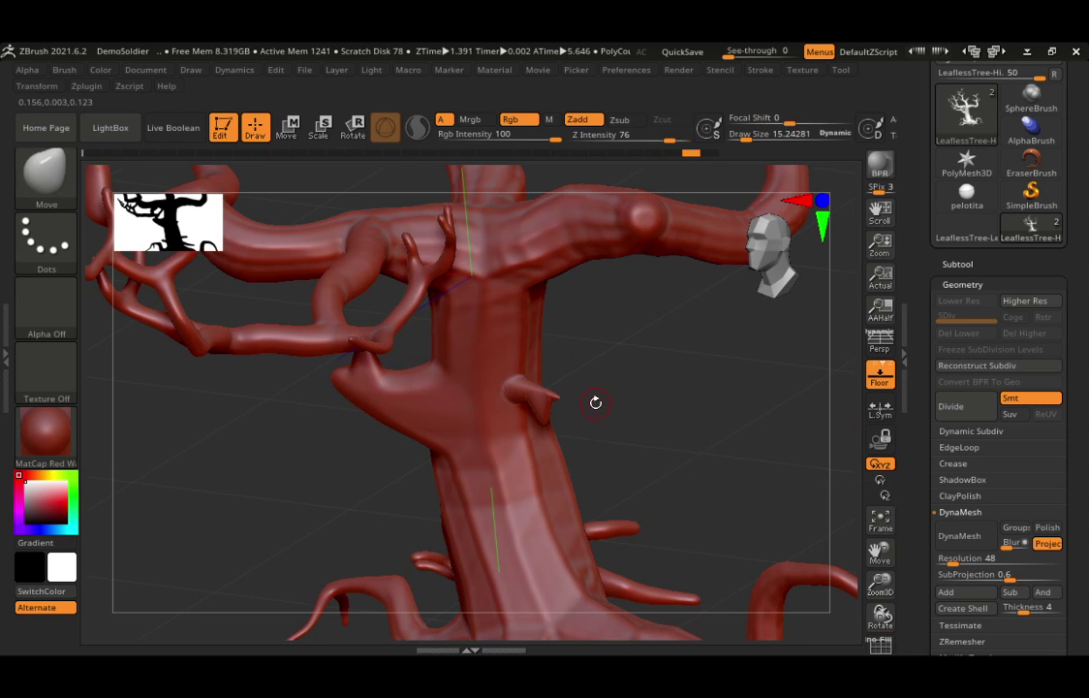
- Switch to the ClayBuildup brush and make a first stroke on the trunk below the short forked spike
{"action": "left_click", "coordinate": [46, 179]}
{"action": "left_click", "coordinate": [454, 106]}
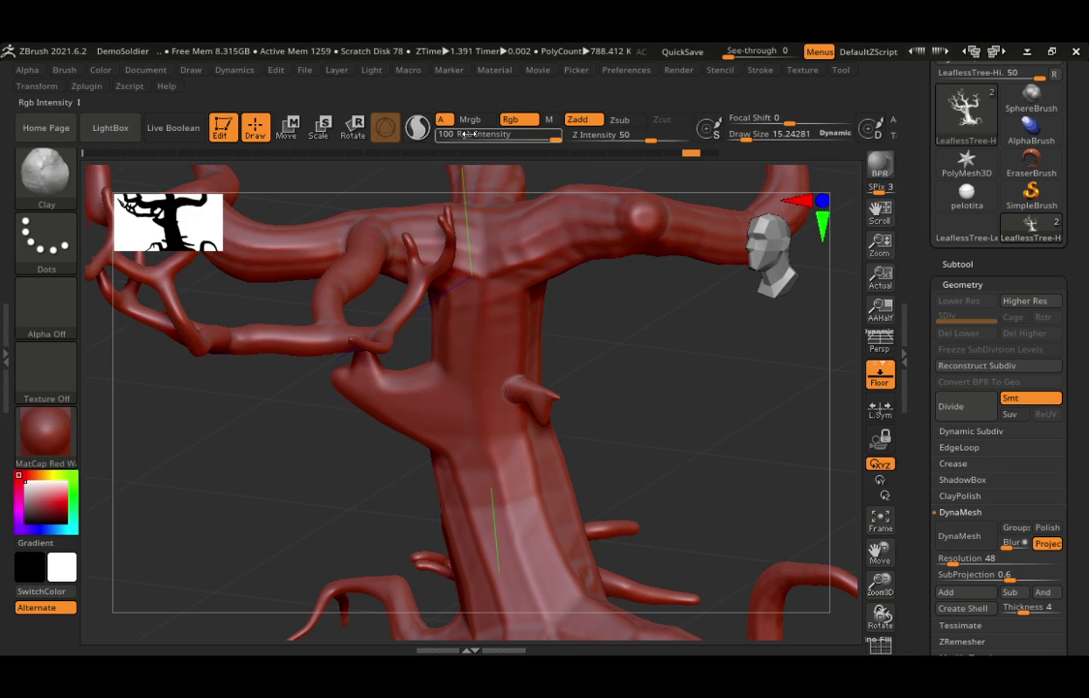
{"action": "left_click", "coordinate": [46, 167]}
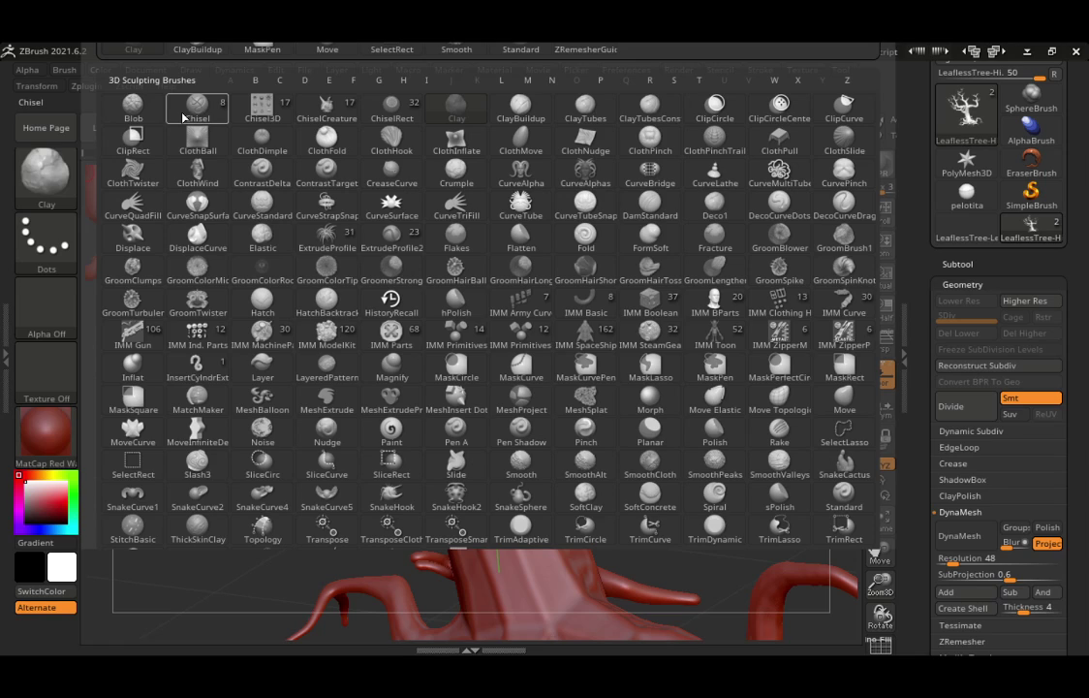
{"action": "key", "text": "c"}
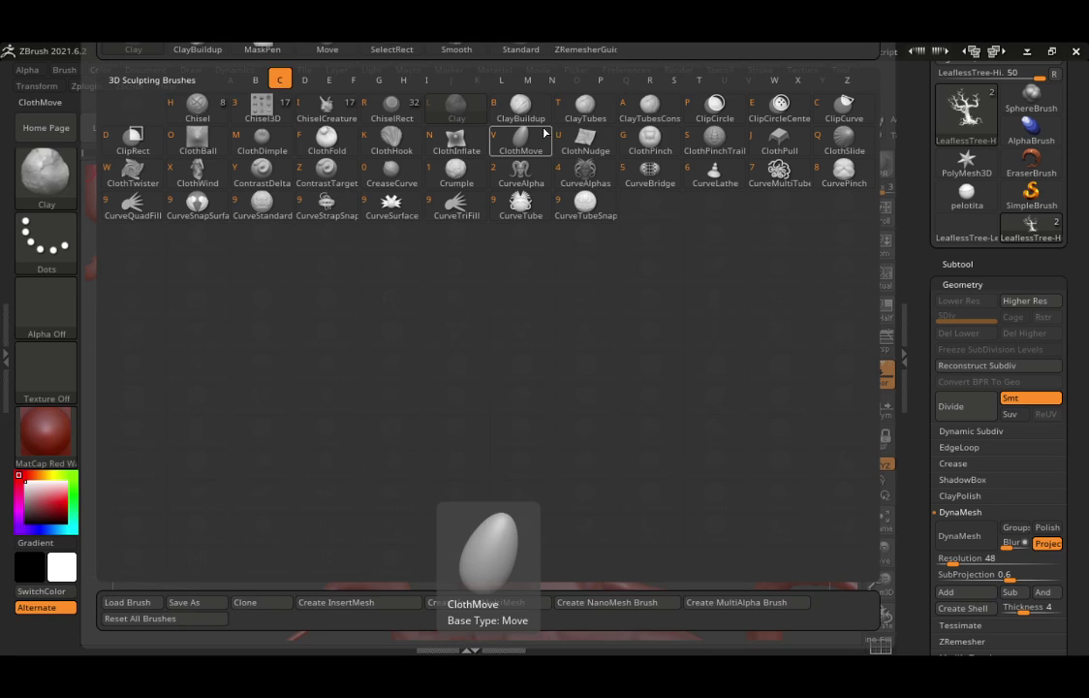
{"action": "key", "text": "b"}
{"action": "mouse_move", "coordinate": [501, 445]}
{"action": "left_mouse_down"}
{"action": "mouse_move", "coordinate": [532, 557]}
{"action": "mouse_move", "coordinate": [514, 458]}
{"action": "mouse_move", "coordinate": [541, 525]}
{"action": "mouse_move", "coordinate": [541, 515]}
{"action": "mouse_move", "coordinate": [550, 521]}
{"action": "mouse_move", "coordinate": [526, 461]}
{"action": "mouse_move", "coordinate": [528, 537]}
{"action": "mouse_move", "coordinate": [506, 474]}
{"action": "left_mouse_up"}
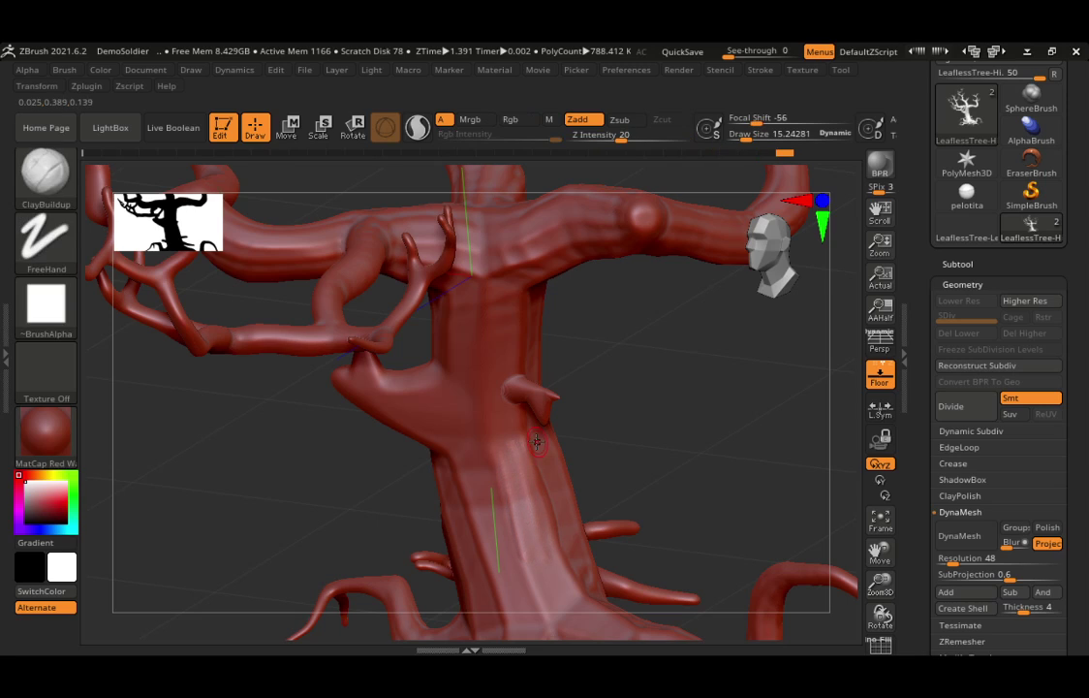
- Build up and smooth a vertical ridge on the trunk below the forked spike, and add a mound beside the spike's base
{"action": "right_click_drag", "start_coordinate": [526, 497], "coordinate": [664, 479], "text": "shift"}
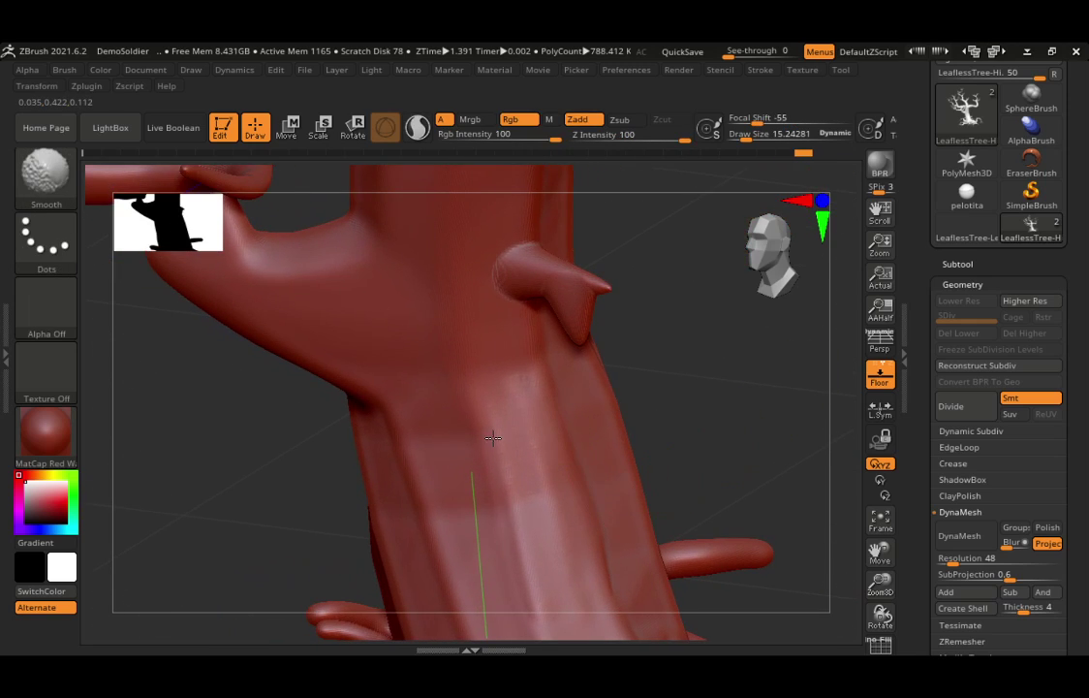
{"action": "mouse_move", "coordinate": [532, 397]}
{"action": "left_mouse_down"}
{"action": "mouse_move", "coordinate": [581, 514]}
{"action": "mouse_move", "coordinate": [598, 494]}
{"action": "mouse_move", "coordinate": [543, 436]}
{"action": "mouse_move", "coordinate": [582, 523]}
{"action": "mouse_move", "coordinate": [568, 477]}
{"action": "mouse_move", "coordinate": [490, 426]}
{"action": "mouse_move", "coordinate": [523, 484]}
{"action": "mouse_move", "coordinate": [560, 445]}
{"action": "left_mouse_up"}
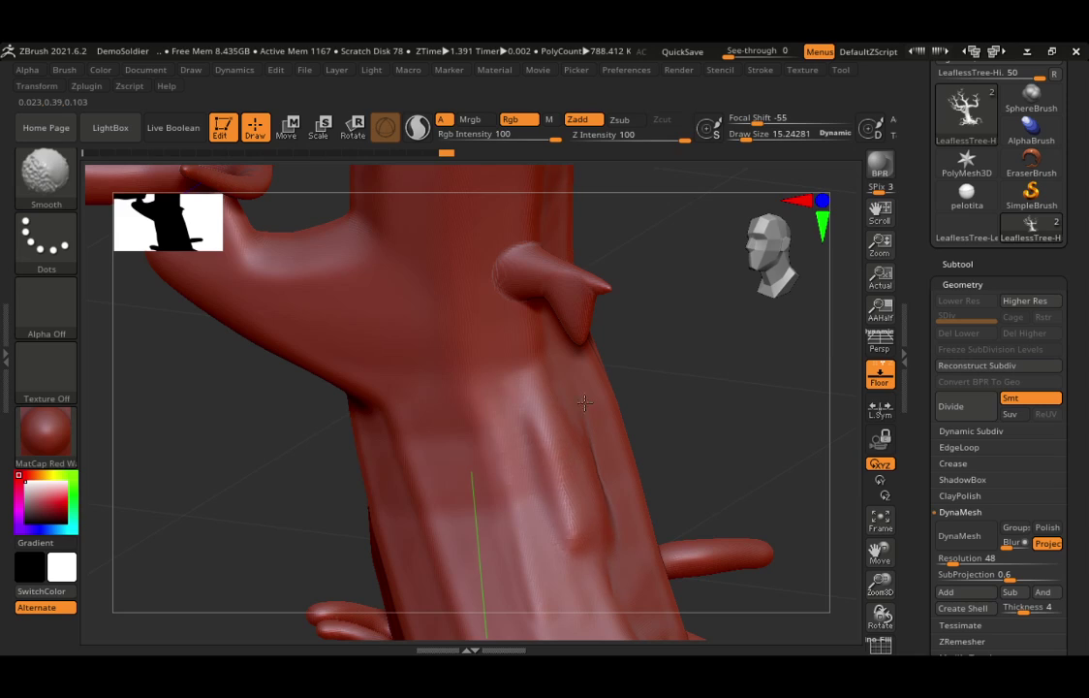
{"action": "key", "text": "shift"}
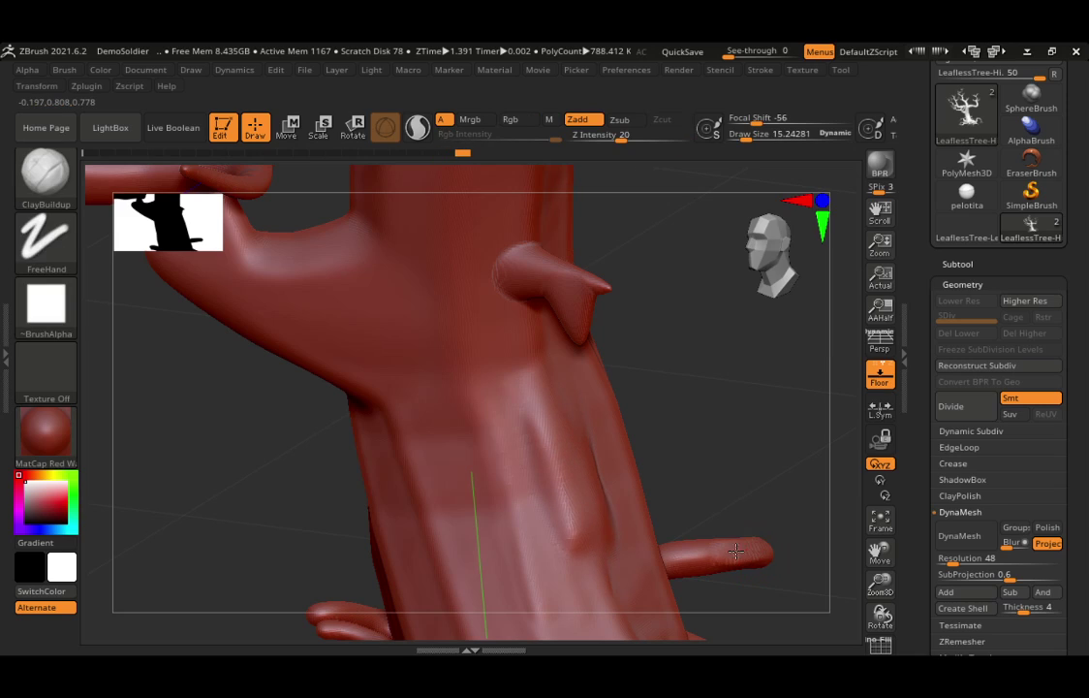
{"action": "key", "text": "shift"}
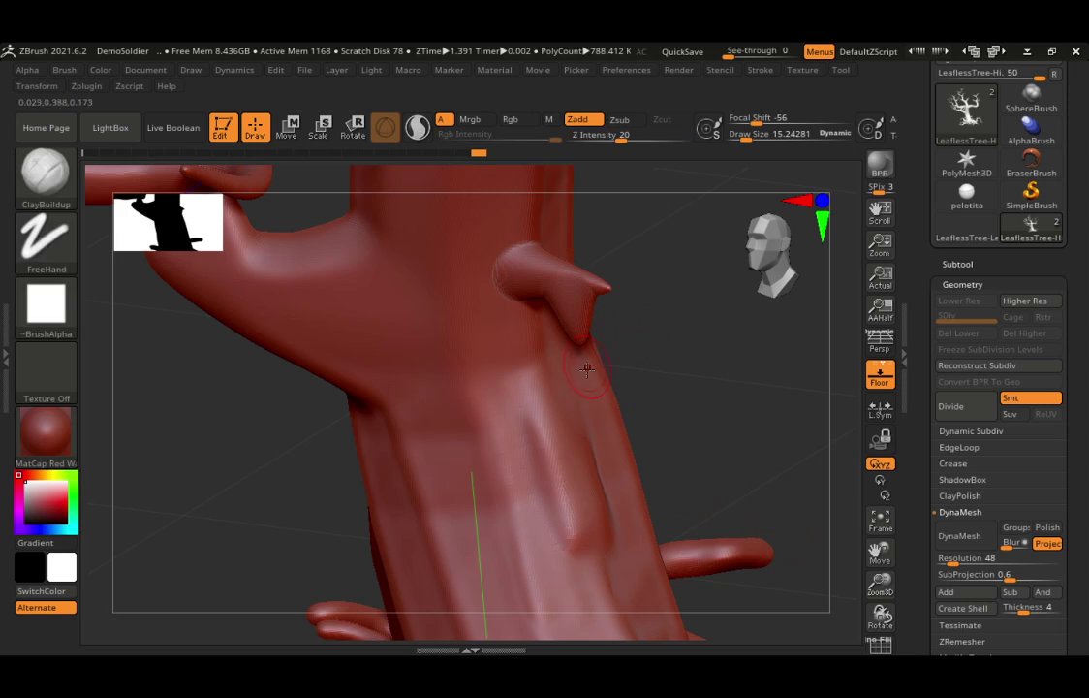
{"action": "mouse_move", "coordinate": [499, 215]}
{"action": "left_mouse_down"}
{"action": "mouse_move", "coordinate": [480, 257]}
{"action": "mouse_move", "coordinate": [491, 303]}
{"action": "mouse_move", "coordinate": [496, 221]}
{"action": "left_mouse_up"}
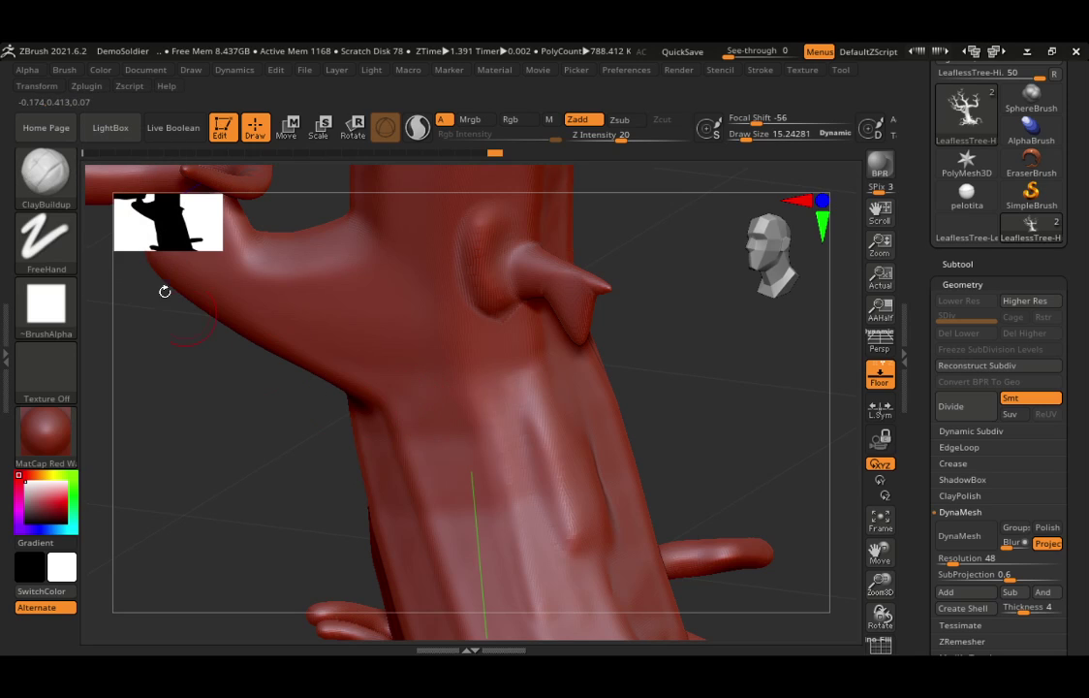
- With the Move brush at draw size 65.31521, reshape the base of the thick side branch and bulge the trunk's side outward below it
{"action": "left_click", "coordinate": [46, 172]}
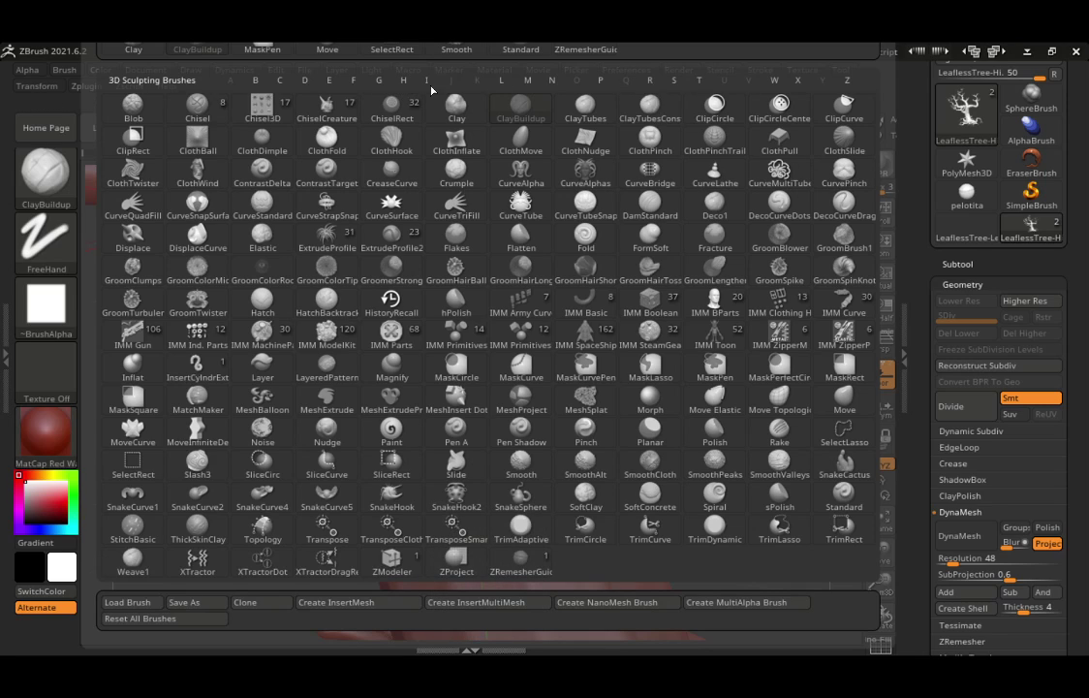
{"action": "left_click", "coordinate": [526, 82]}
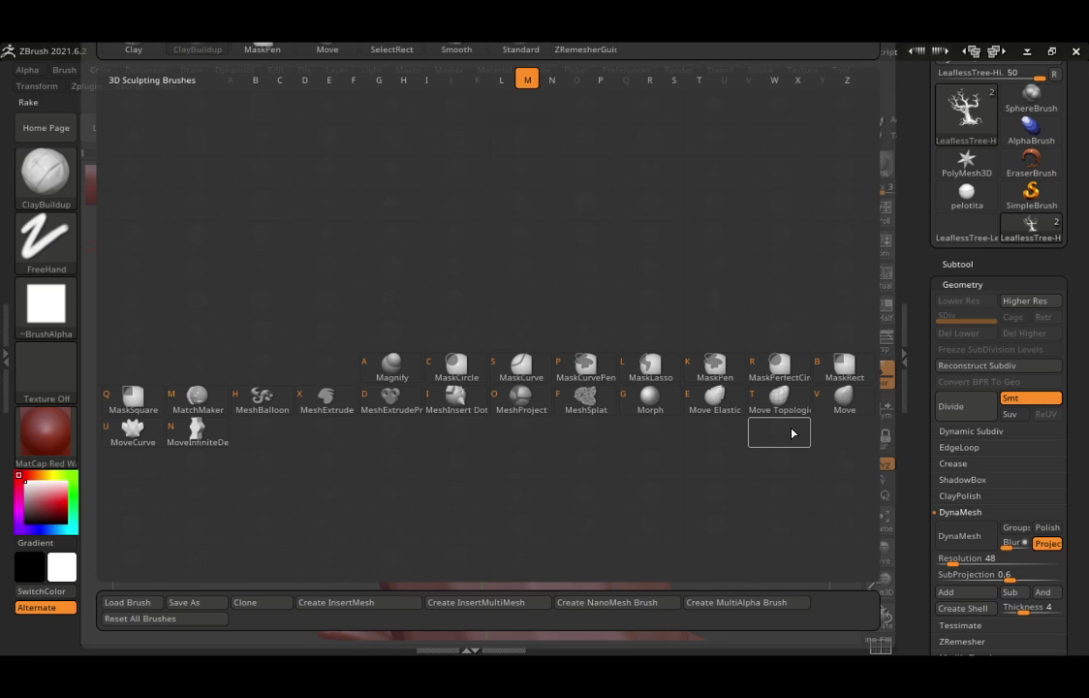
{"action": "left_click", "coordinate": [843, 398]}
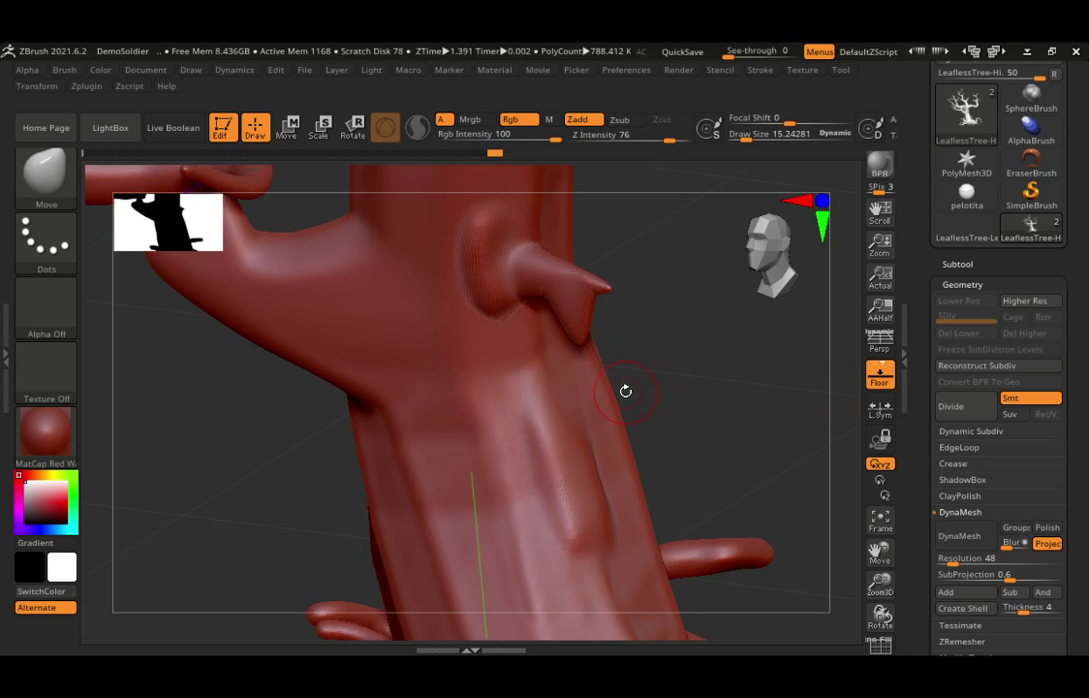
{"action": "key", "text": "s"}
{"action": "left_click_drag", "start_coordinate": [625, 405], "coordinate": [630, 405]}
{"action": "left_click_drag", "start_coordinate": [302, 356], "coordinate": [263, 364]}
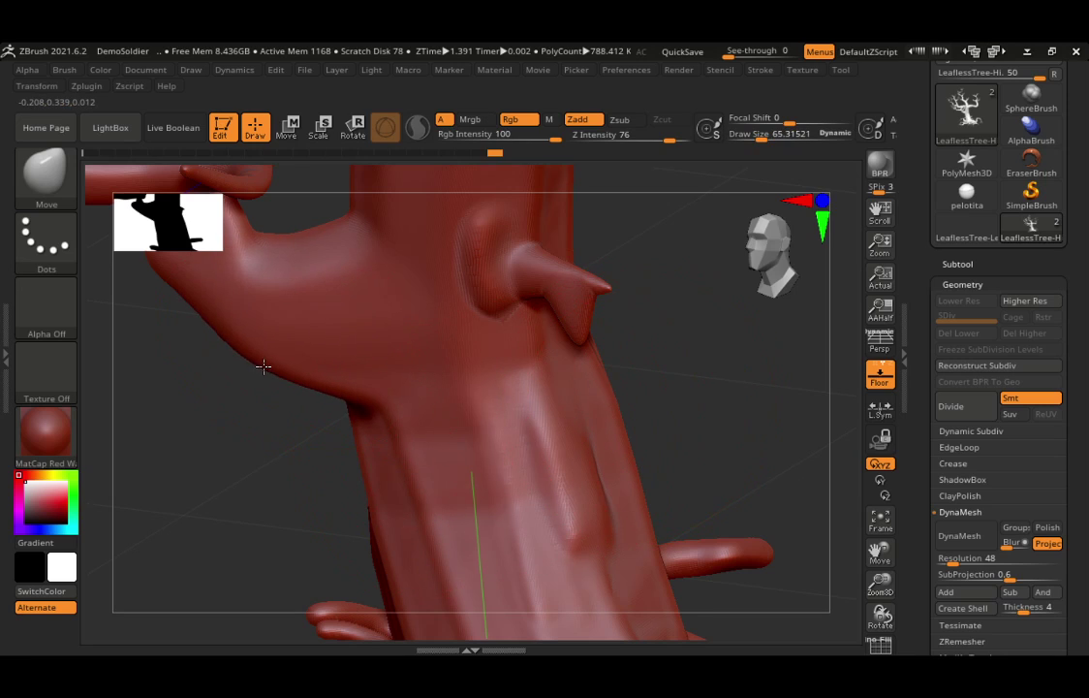
{"action": "mouse_move", "coordinate": [301, 295]}
{"action": "left_mouse_down"}
{"action": "mouse_move", "coordinate": [301, 264]}
{"action": "mouse_move", "coordinate": [369, 268]}
{"action": "left_mouse_up"}
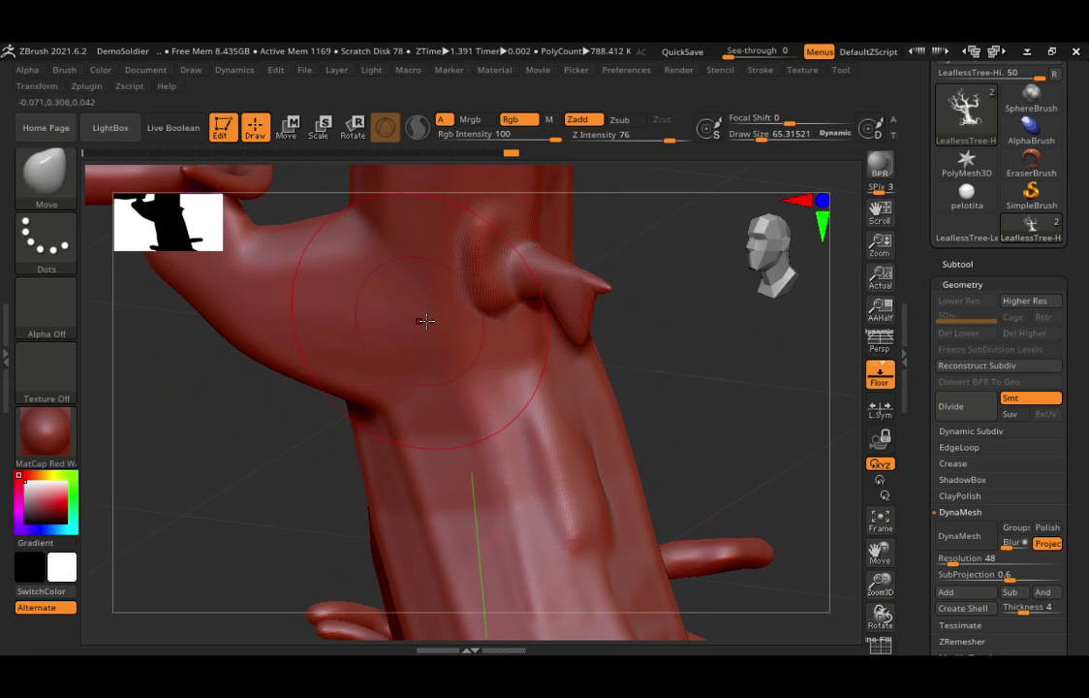
{"action": "left_click_drag", "start_coordinate": [622, 384], "coordinate": [631, 351]}
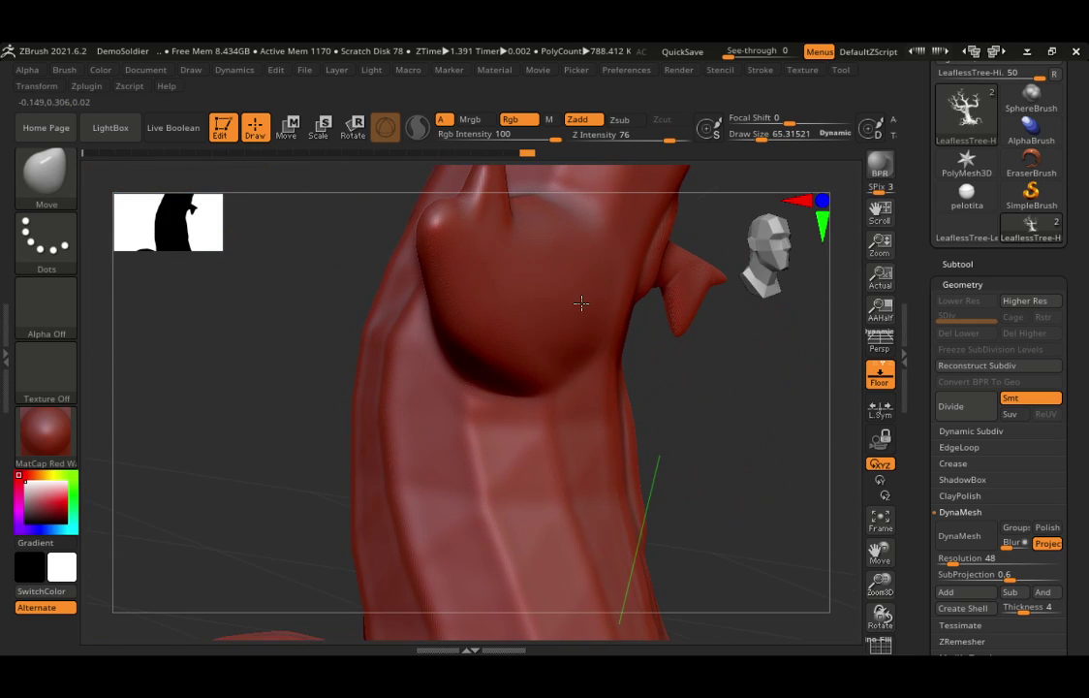
{"action": "left_click_drag", "start_coordinate": [361, 455], "coordinate": [334, 451]}
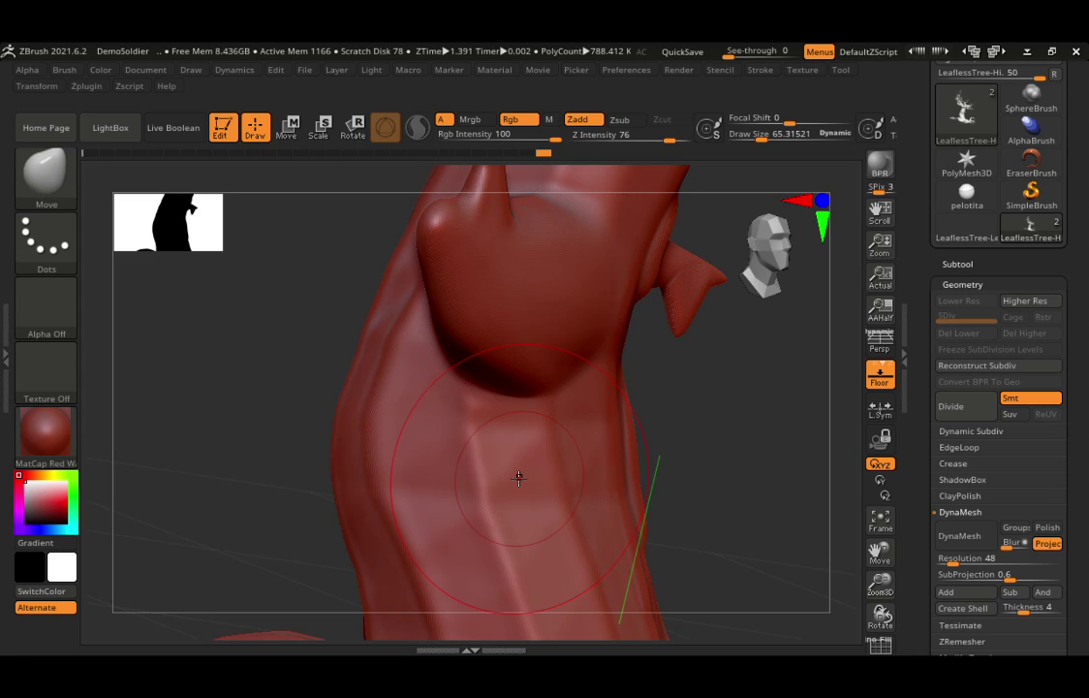
- With the Inflat brush at draw size 17.0788, swell the tip of the curved branch and thin the shorter twig beside it
{"action": "left_click", "coordinate": [46, 172]}
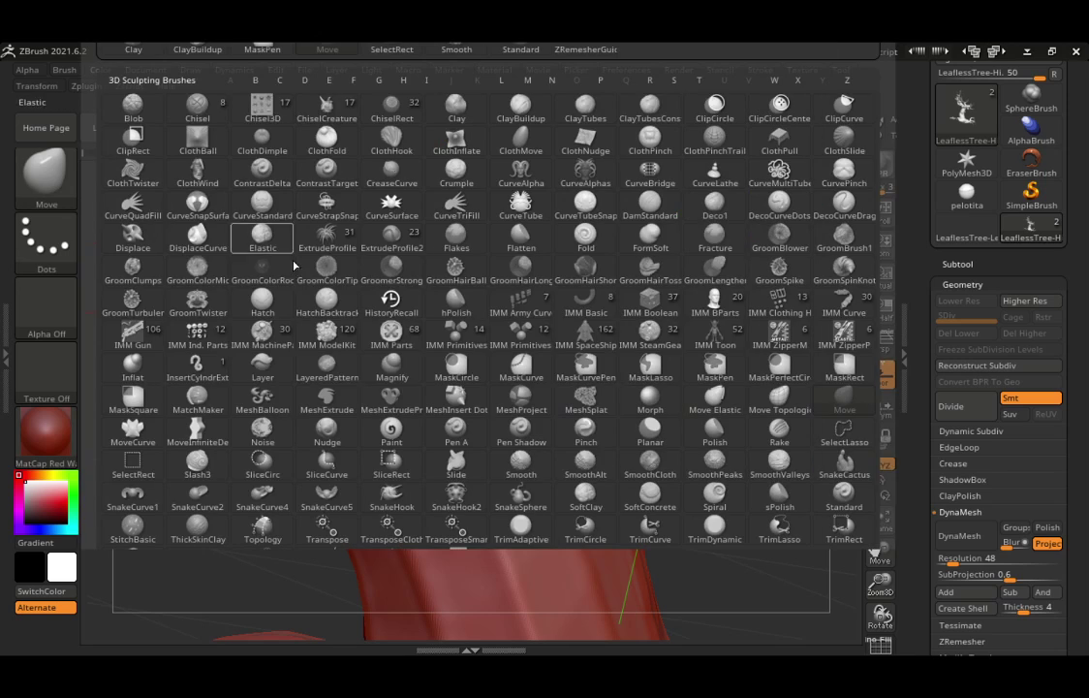
{"action": "key", "text": "i"}
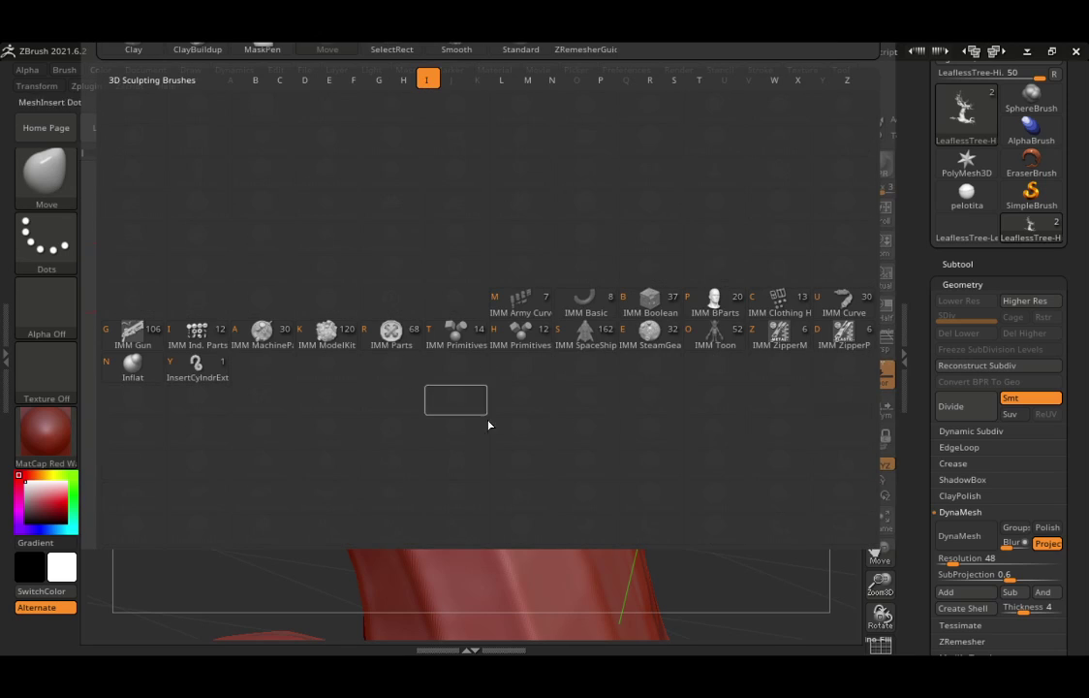
{"action": "left_click", "coordinate": [138, 376]}
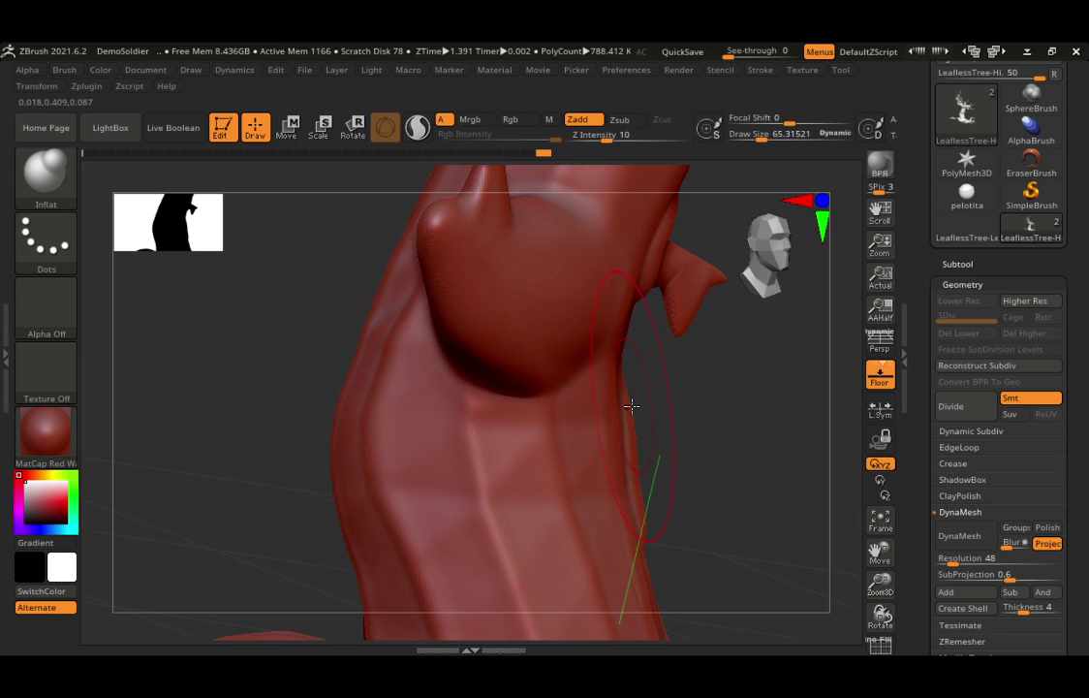
{"action": "left_click_drag", "start_coordinate": [633, 395], "coordinate": [529, 577], "text": "alt"}
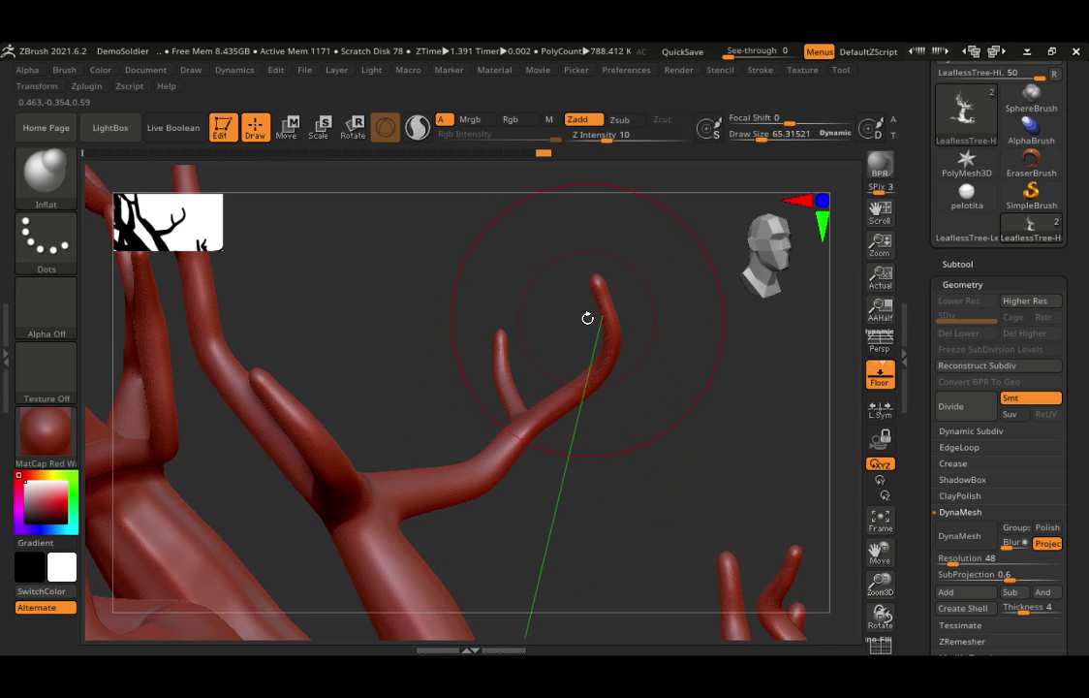
{"action": "key", "text": "s"}
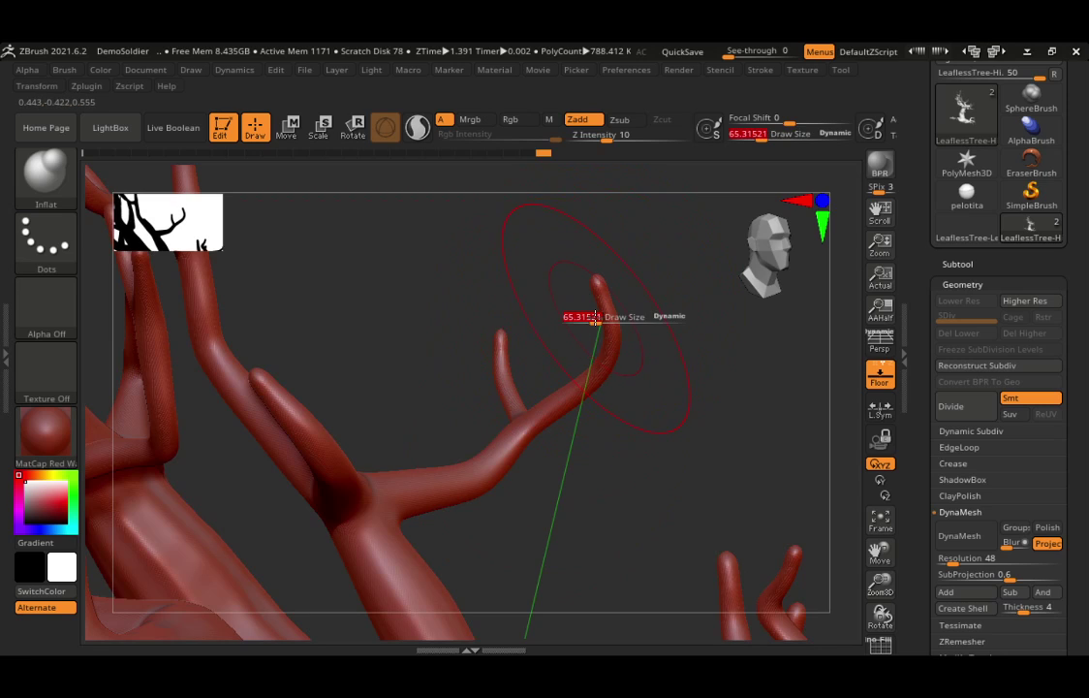
{"action": "mouse_move", "coordinate": [596, 318]}
{"action": "left_mouse_down"}
{"action": "mouse_move", "coordinate": [593, 265]}
{"action": "mouse_move", "coordinate": [615, 332]}
{"action": "mouse_move", "coordinate": [606, 261]}
{"action": "mouse_move", "coordinate": [622, 340]}
{"action": "mouse_move", "coordinate": [595, 276]}
{"action": "mouse_move", "coordinate": [616, 268]}
{"action": "mouse_move", "coordinate": [612, 332]}
{"action": "left_mouse_up"}
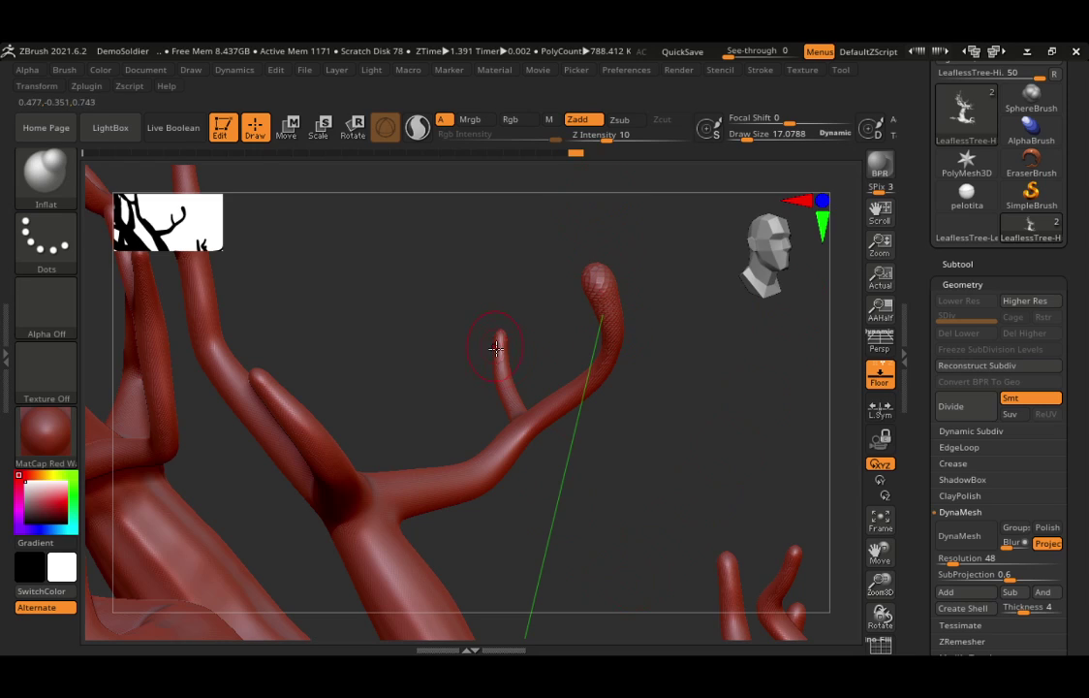
{"action": "left_click_drag", "start_coordinate": [493, 343], "coordinate": [496, 325]}
{"action": "mouse_move", "coordinate": [503, 328]}
{"action": "left_mouse_down"}
{"action": "mouse_move", "coordinate": [504, 376]}
{"action": "mouse_move", "coordinate": [516, 321]}
{"action": "mouse_move", "coordinate": [503, 339]}
{"action": "left_mouse_up"}
- Switch to the ClayBuildup brush and add a raised strip along the thick limb below the fork, cancelling the switch to 2.5D mode
{"action": "left_click", "coordinate": [41, 170]}
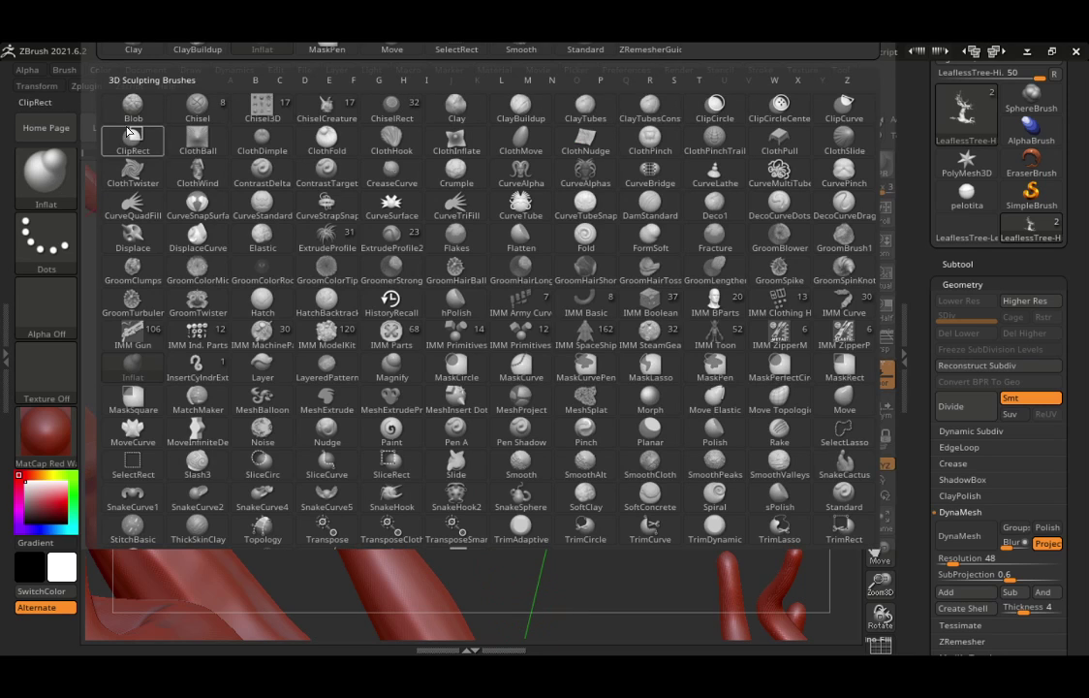
{"action": "left_click", "coordinate": [527, 81]}
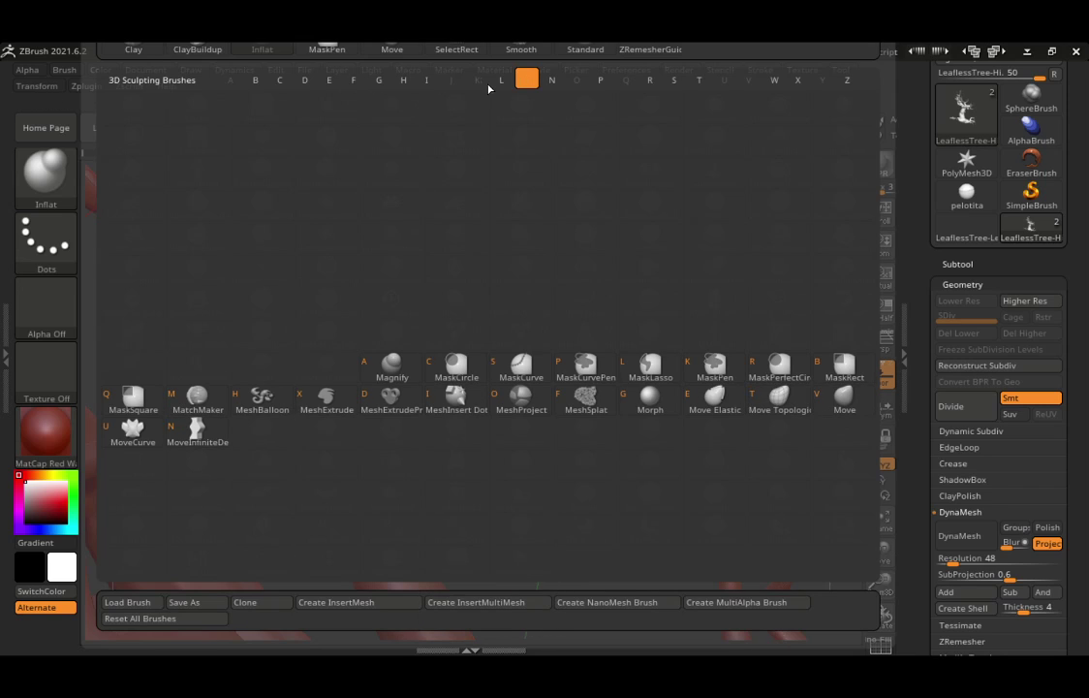
{"action": "left_click", "coordinate": [280, 80]}
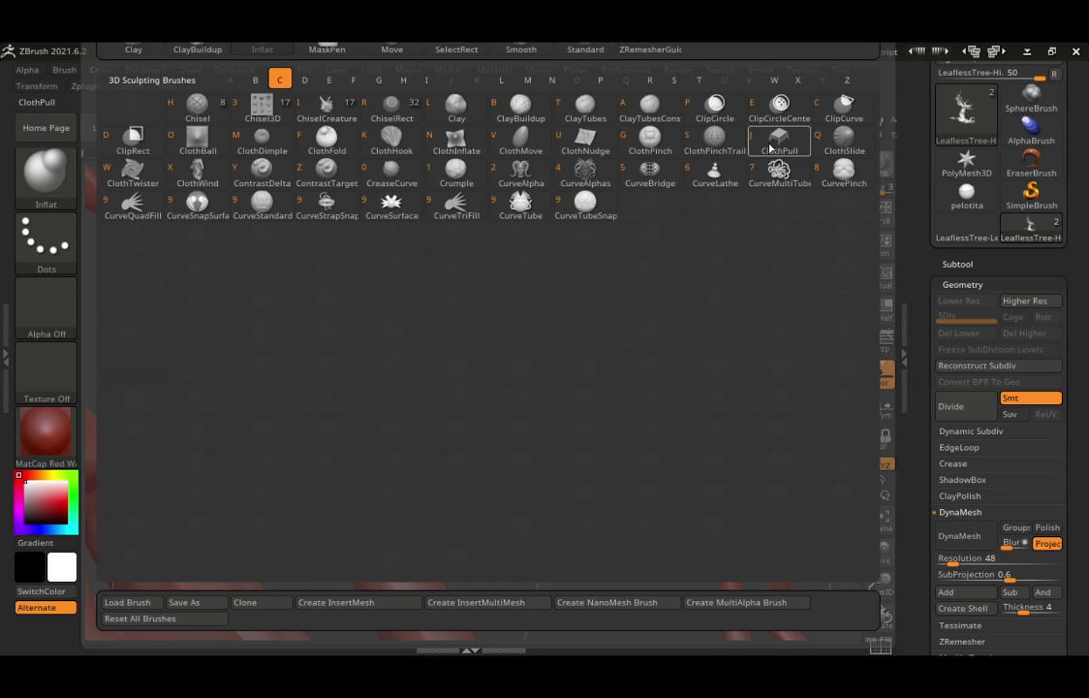
{"action": "left_click", "coordinate": [521, 107]}
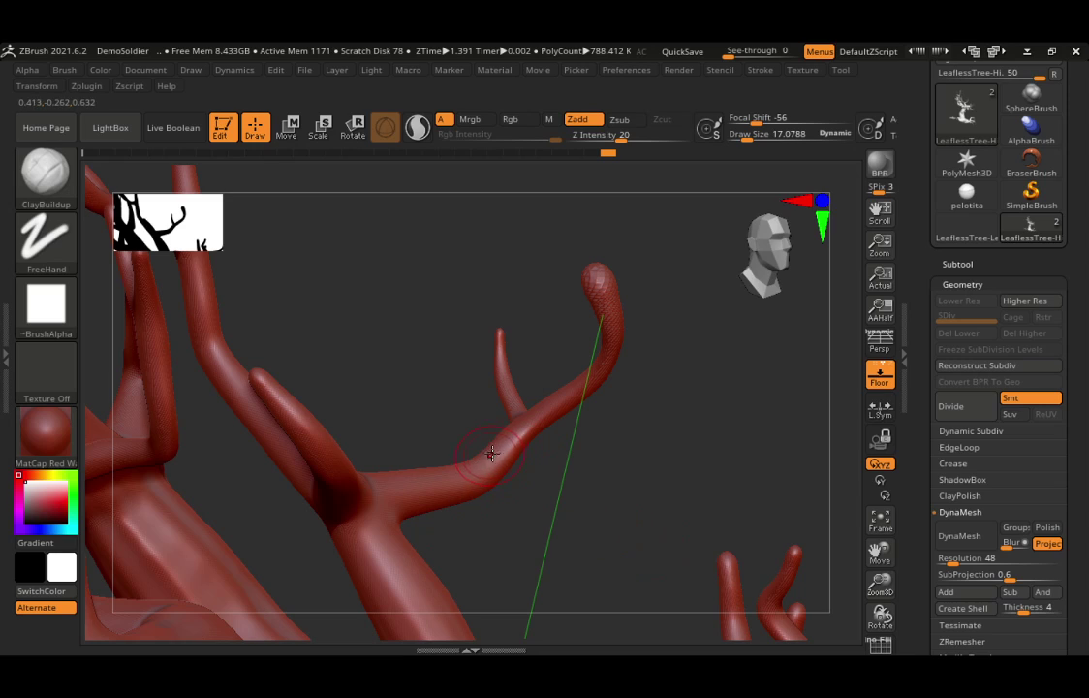
{"action": "mouse_move", "coordinate": [459, 494]}
{"action": "left_mouse_down"}
{"action": "mouse_move", "coordinate": [519, 438]}
{"action": "mouse_move", "coordinate": [483, 471]}
{"action": "mouse_move", "coordinate": [433, 485]}
{"action": "mouse_move", "coordinate": [508, 462]}
{"action": "mouse_move", "coordinate": [427, 495]}
{"action": "mouse_move", "coordinate": [479, 477]}
{"action": "mouse_move", "coordinate": [454, 477]}
{"action": "left_mouse_up"}
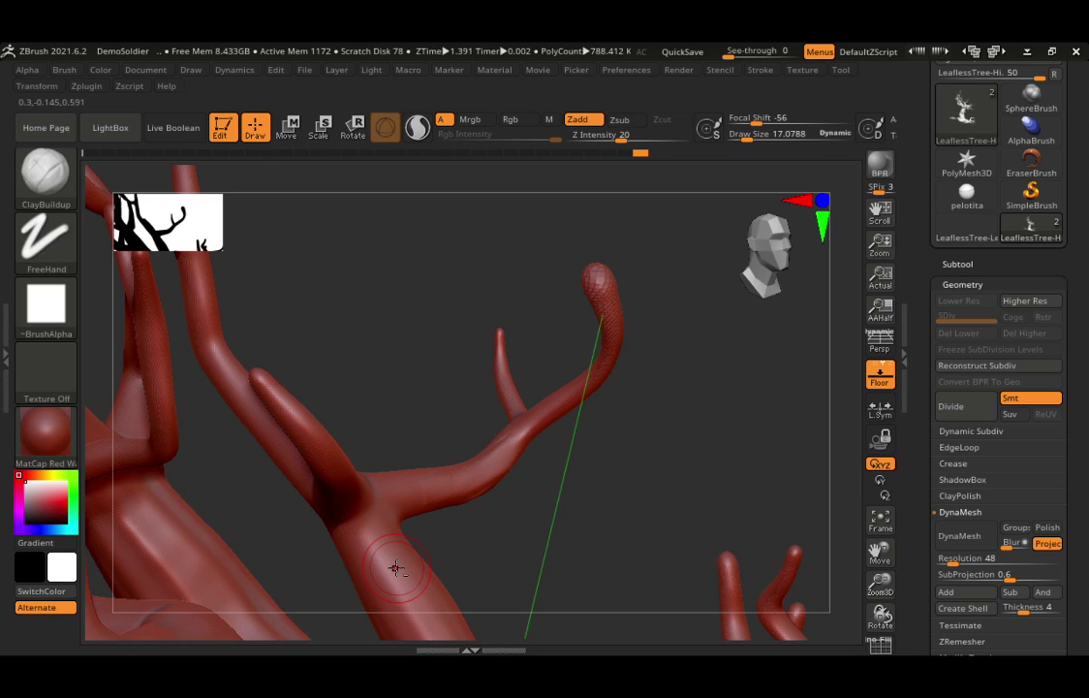
{"action": "key", "text": "space"}
{"action": "left_click", "coordinate": [465, 476]}
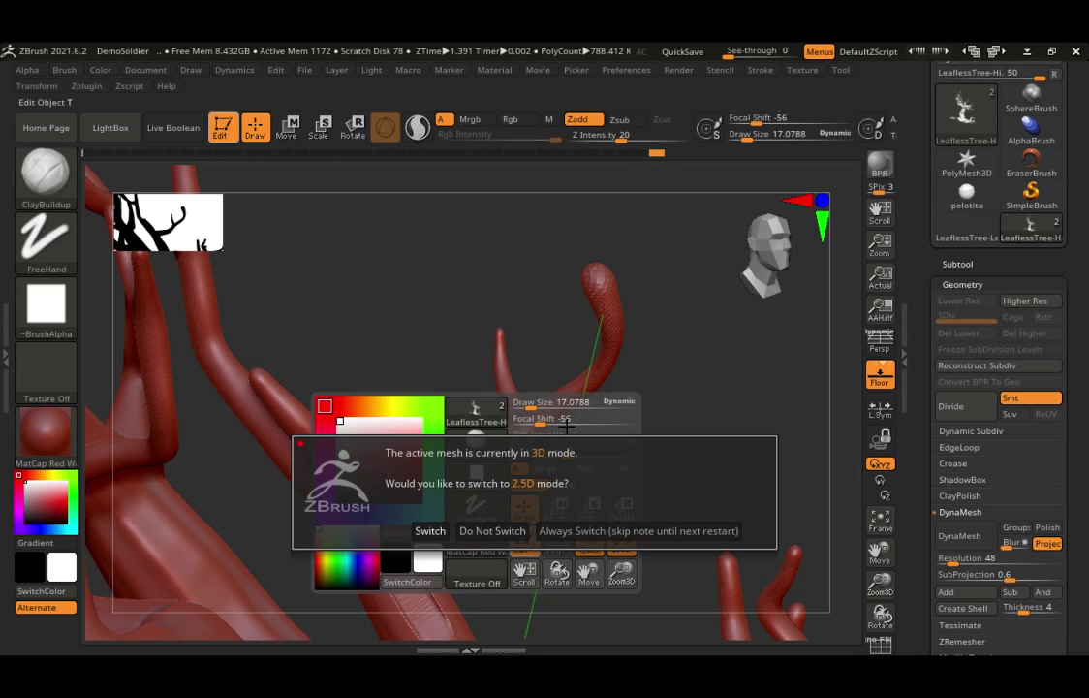
{"action": "key", "text": "Escape"}
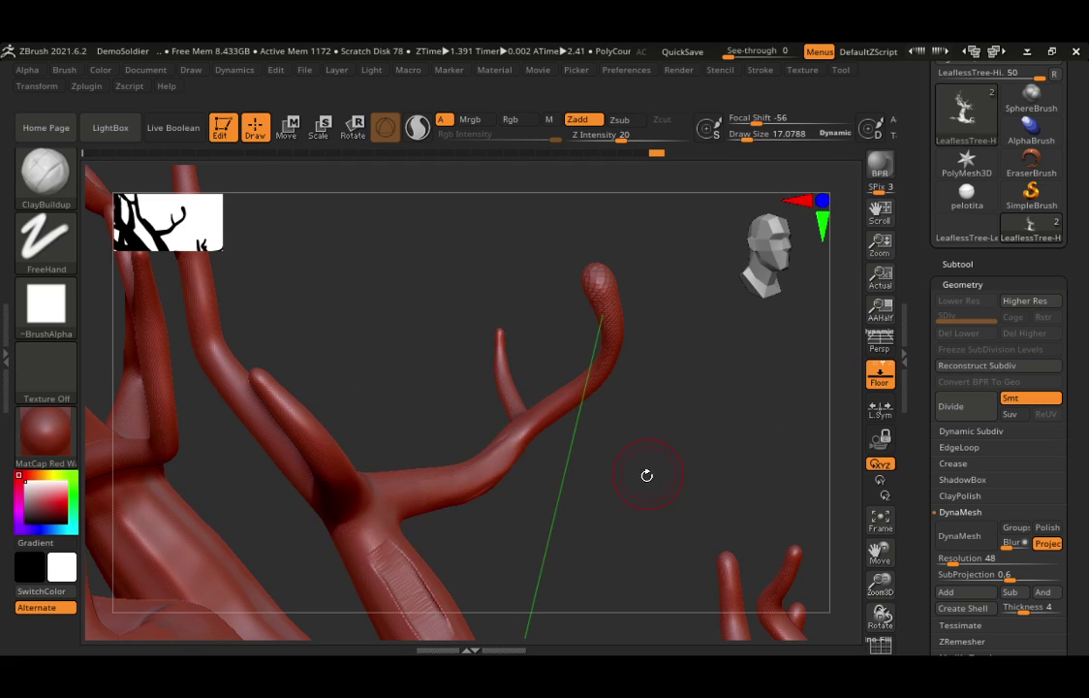
- Carve into the raised strip on the thick limb below the fork with ClayBuildup and smooth the limb's surface
{"action": "left_click_drag", "start_coordinate": [611, 501], "coordinate": [611, 373], "text": "alt"}
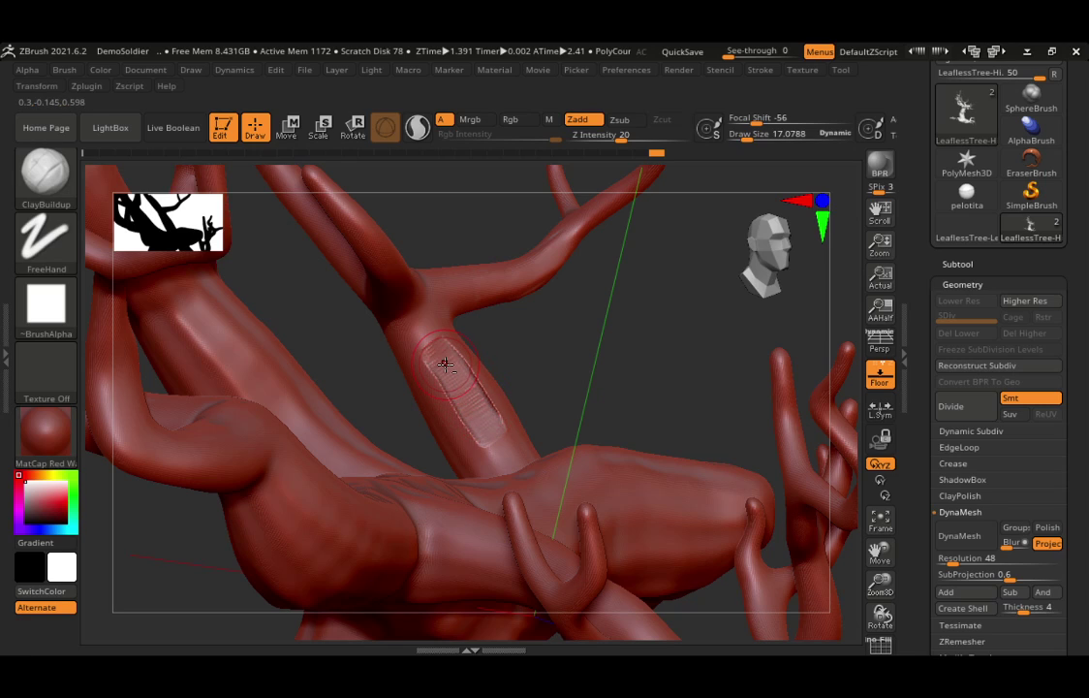
{"action": "key", "text": "shift"}
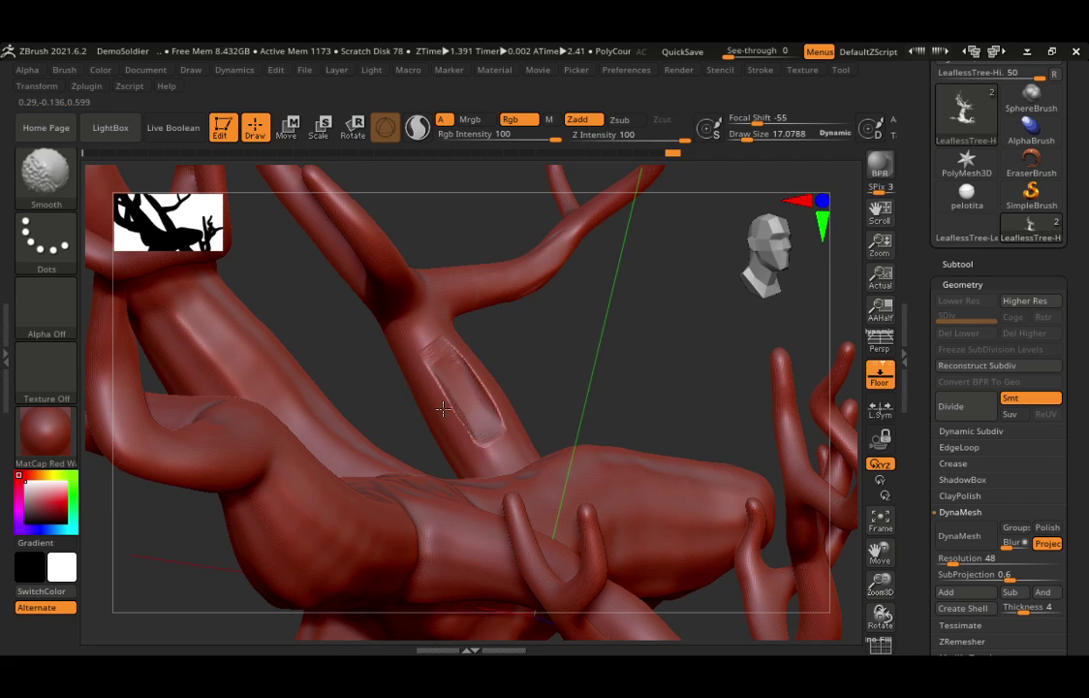
{"action": "mouse_move", "coordinate": [442, 409]}
{"action": "left_mouse_down", "text": "shift"}
{"action": "mouse_move", "coordinate": [417, 378]}
{"action": "mouse_move", "coordinate": [401, 326]}
{"action": "mouse_move", "coordinate": [386, 334]}
{"action": "mouse_move", "coordinate": [511, 403]}
{"action": "mouse_move", "coordinate": [598, 369]}
{"action": "mouse_move", "coordinate": [686, 359]}
{"action": "mouse_move", "coordinate": [710, 326]}
{"action": "left_mouse_up", "text": "shift"}
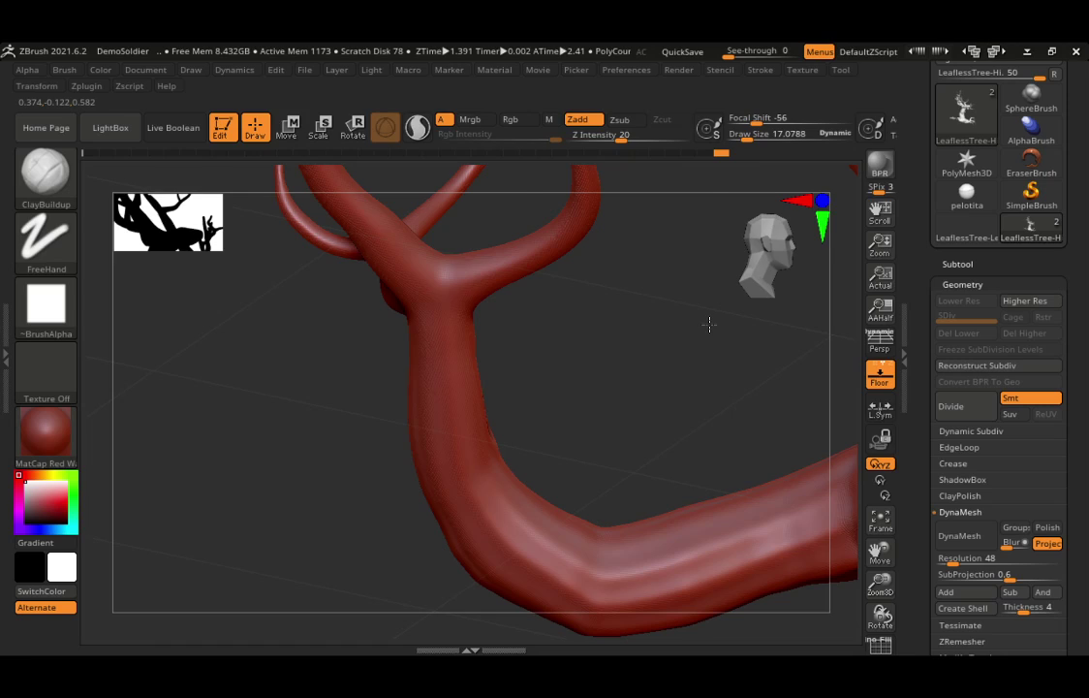
- Switch to the Standard brush and add a raised ridge along the bend of the thick curved side limb
{"action": "key", "text": "b"}
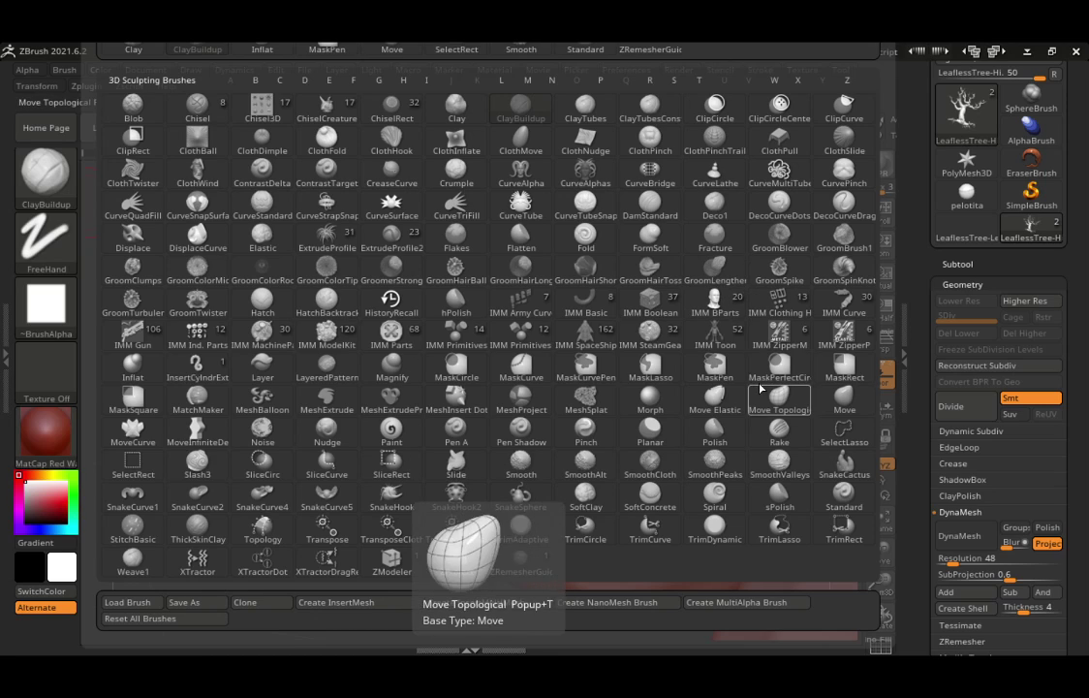
{"action": "left_click", "coordinate": [844, 496]}
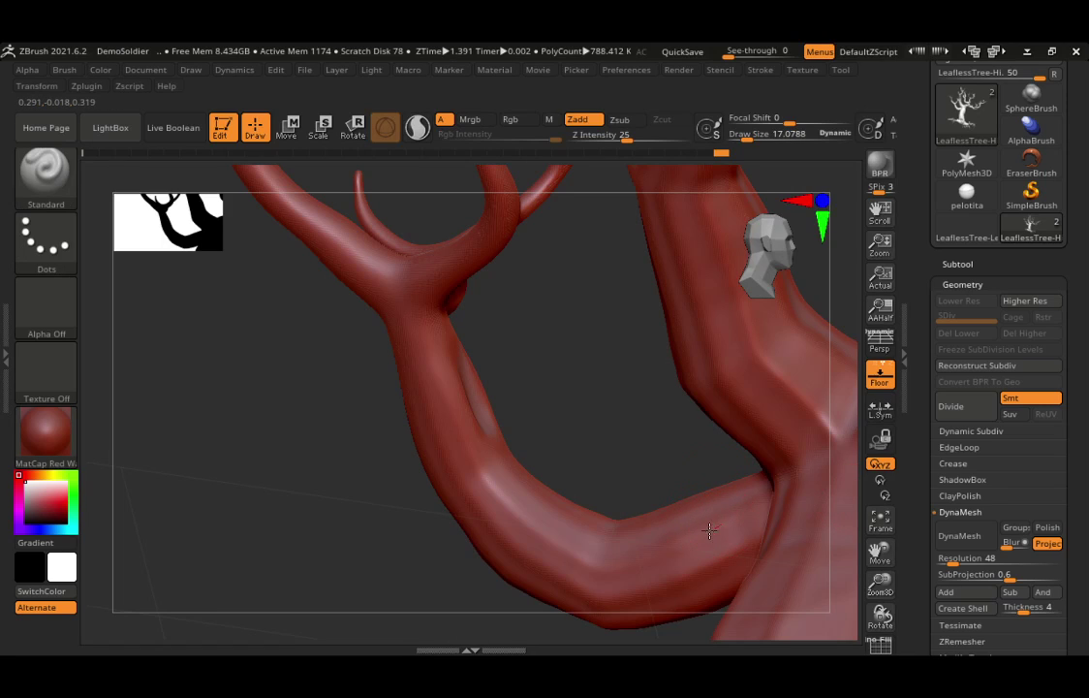
{"action": "mouse_move", "coordinate": [630, 467]}
{"action": "left_mouse_down"}
{"action": "mouse_move", "coordinate": [543, 490]}
{"action": "mouse_move", "coordinate": [488, 472]}
{"action": "mouse_move", "coordinate": [455, 377]}
{"action": "mouse_move", "coordinate": [497, 481]}
{"action": "mouse_move", "coordinate": [706, 465]}
{"action": "left_mouse_up"}
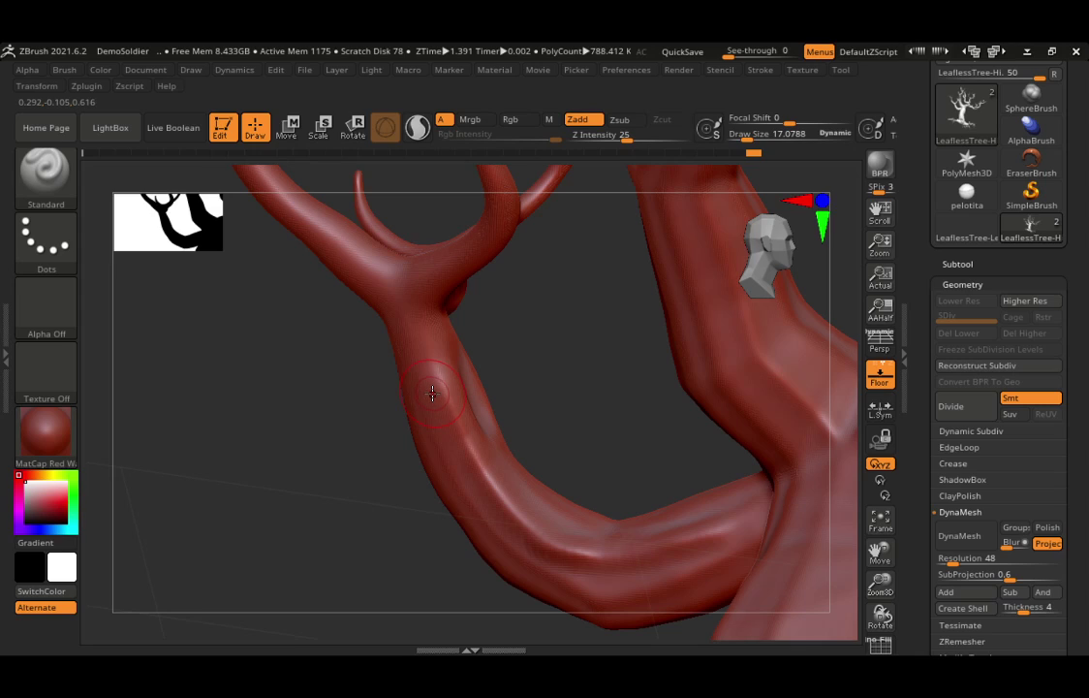
- Reduce the draw size to 3.72616 and add thin parallel ridges along the curved limb below its fork
{"action": "key", "text": "s"}
{"action": "left_click_drag", "start_coordinate": [433, 393], "coordinate": [420, 397]}
{"action": "mouse_move", "coordinate": [417, 337]}
{"action": "left_mouse_down"}
{"action": "mouse_move", "coordinate": [466, 472]}
{"action": "mouse_move", "coordinate": [520, 524]}
{"action": "mouse_move", "coordinate": [573, 504]}
{"action": "left_mouse_up"}
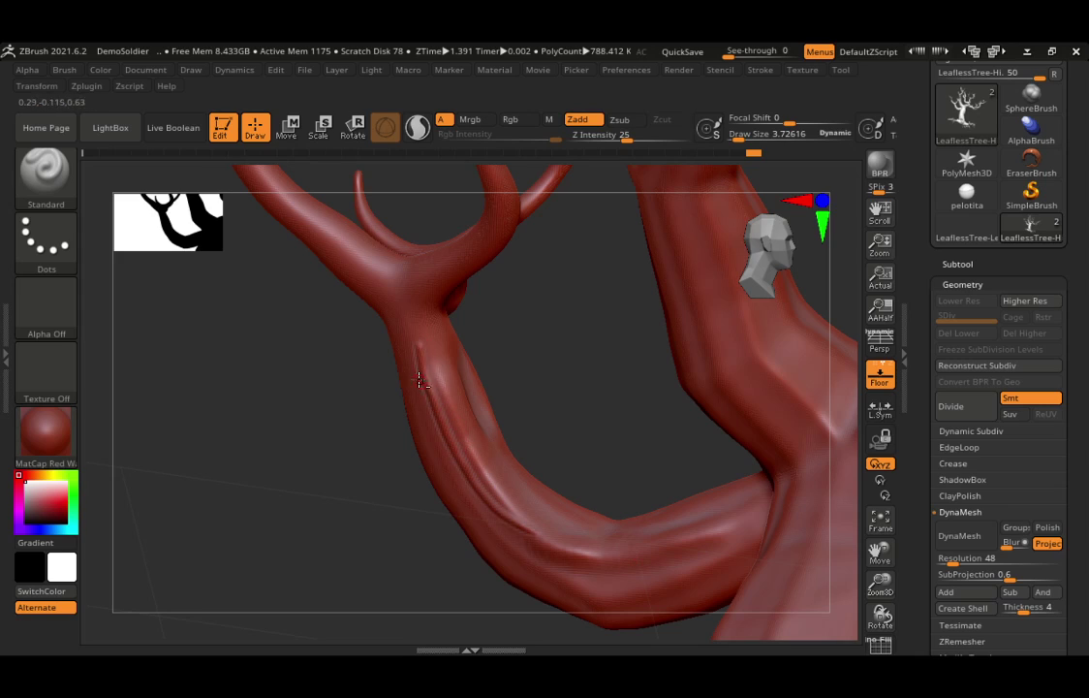
{"action": "mouse_move", "coordinate": [368, 325]}
{"action": "left_mouse_down"}
{"action": "mouse_move", "coordinate": [399, 417]}
{"action": "mouse_move", "coordinate": [454, 471]}
{"action": "left_mouse_up"}
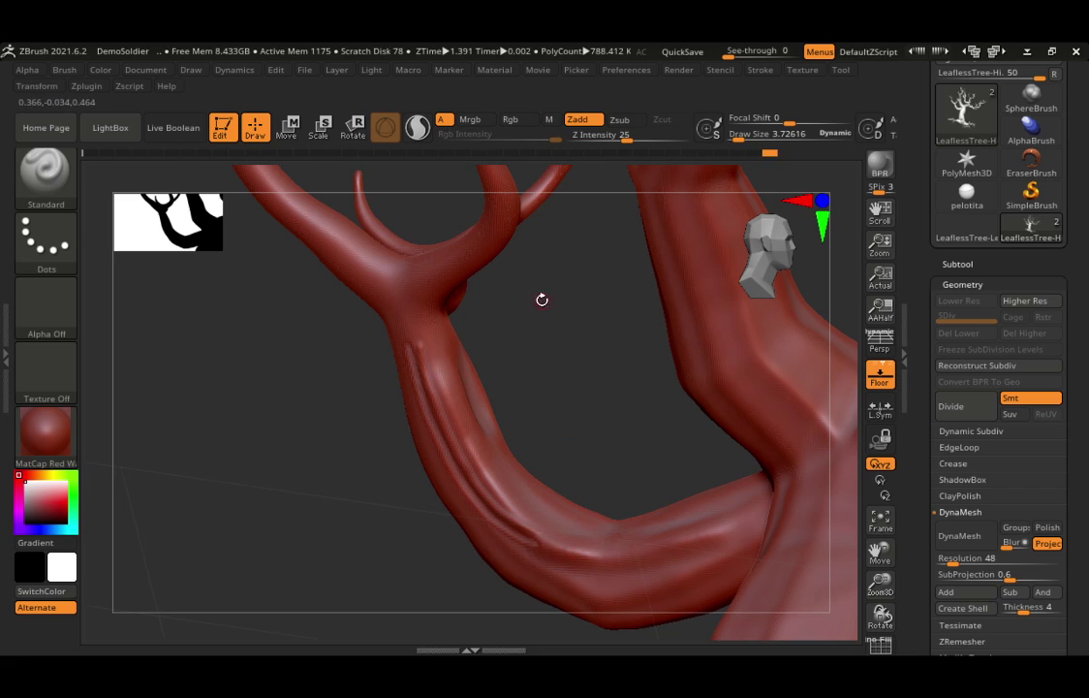
- Switch the active sculpting brush to Pinch
{"action": "left_click", "coordinate": [45, 170]}
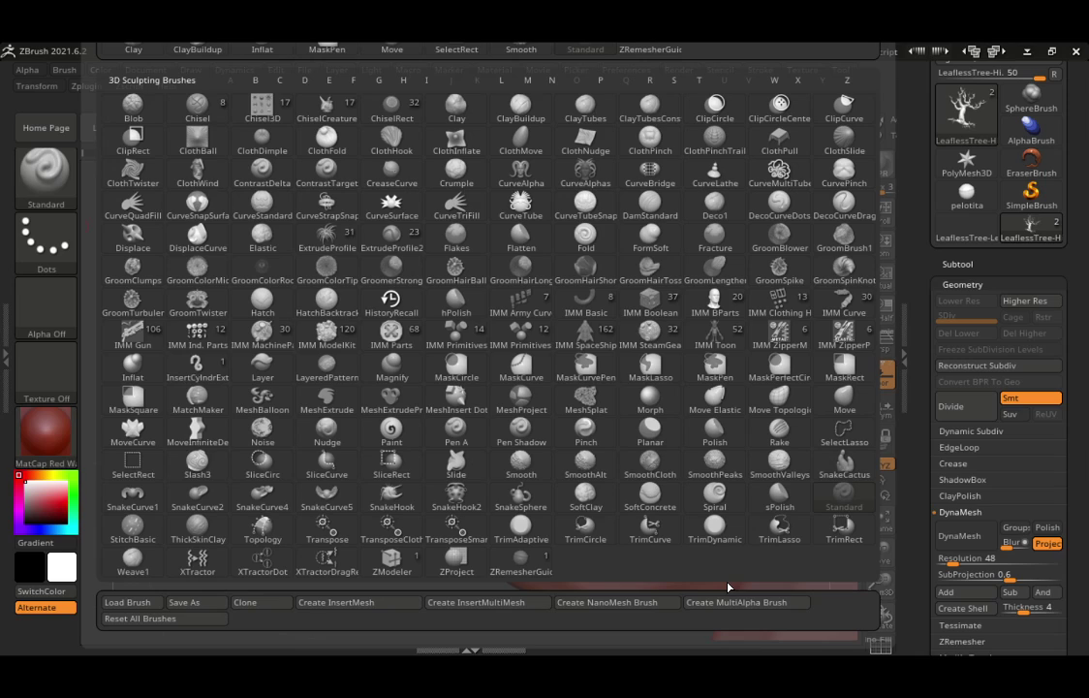
{"action": "left_click", "coordinate": [589, 432]}
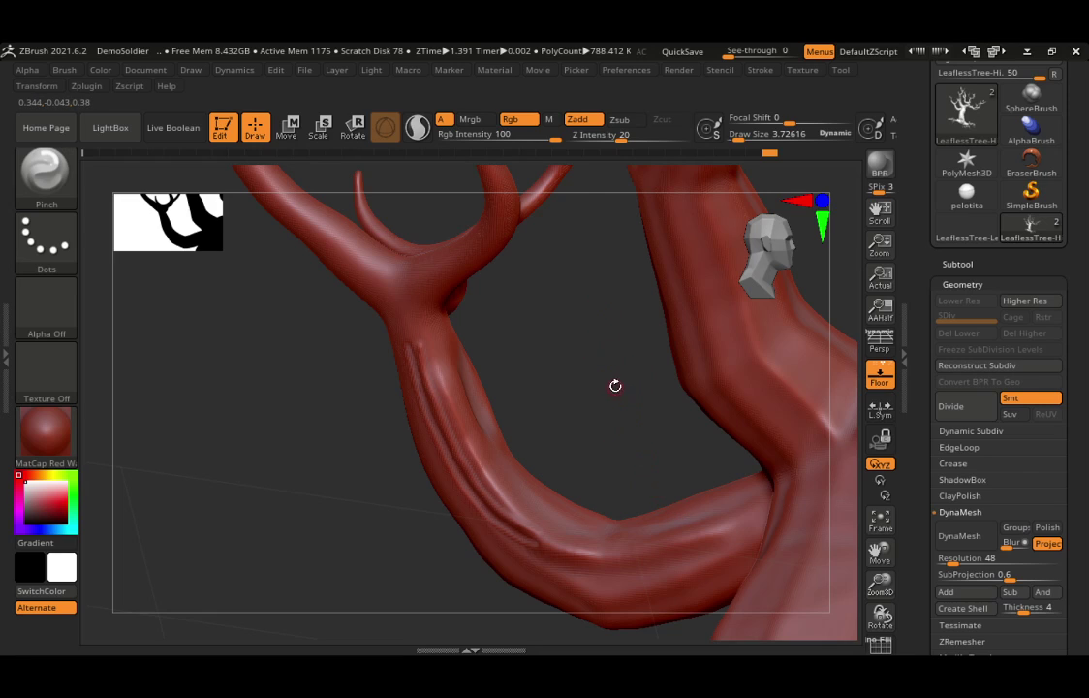
{"action": "key", "text": "b"}
{"action": "left_click", "coordinate": [44, 174]}
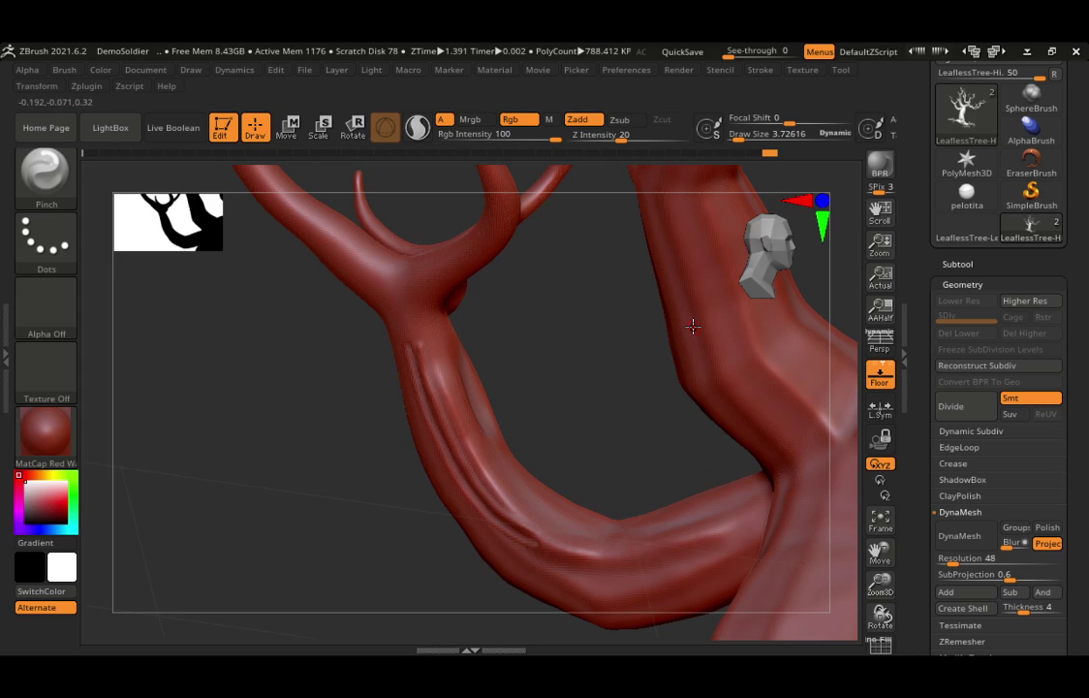
{"action": "left_click", "coordinate": [60, 184]}
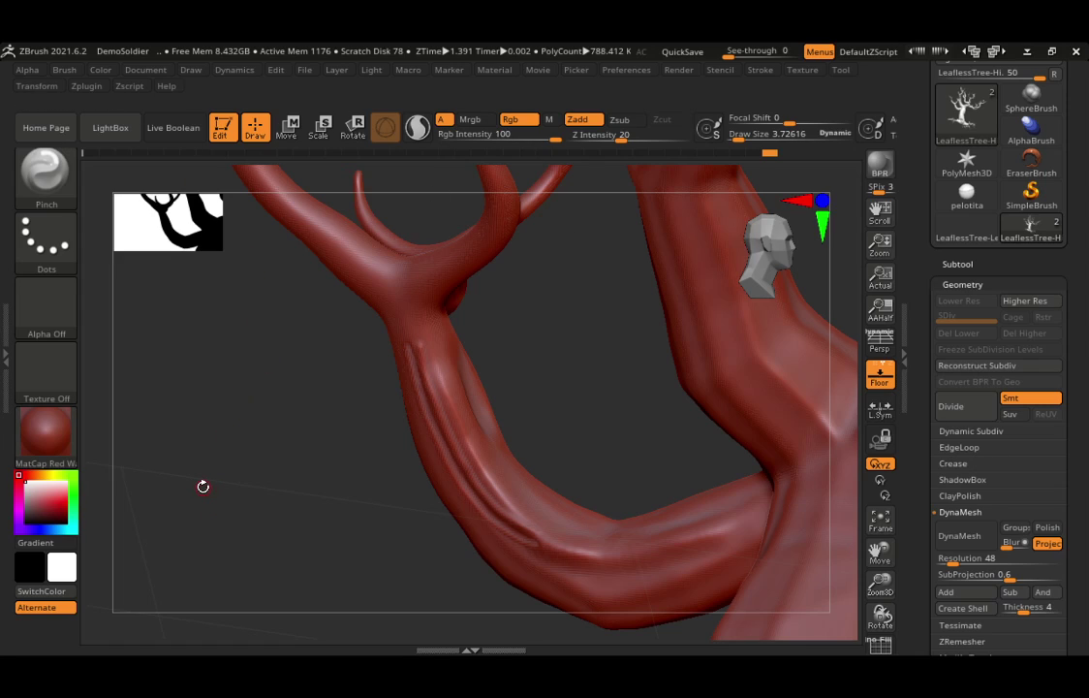
- Examine the sculpted branches, trunk and roots from several sides, close up and with the whole tree in view
{"action": "left_click_drag", "start_coordinate": [533, 374], "coordinate": [708, 438]}
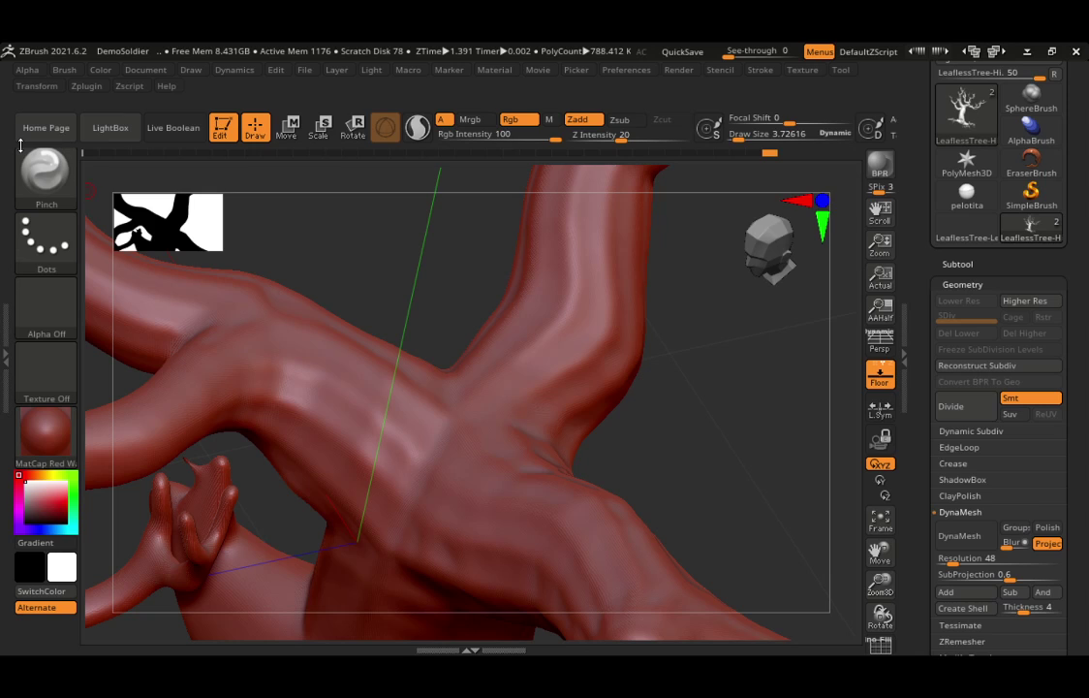
{"action": "mouse_move", "coordinate": [678, 426]}
{"action": "left_mouse_down"}
{"action": "mouse_move", "coordinate": [673, 455]}
{"action": "mouse_move", "coordinate": [651, 348]}
{"action": "left_mouse_up"}
{"action": "mouse_move", "coordinate": [656, 363]}
{"action": "right_mouse_down", "text": "ctrl"}
{"action": "mouse_move", "coordinate": [554, 389]}
{"action": "mouse_move", "coordinate": [581, 402]}
{"action": "right_mouse_up", "text": "ctrl"}
{"action": "mouse_move", "coordinate": [699, 417]}
{"action": "left_mouse_down"}
{"action": "mouse_move", "coordinate": [548, 418]}
{"action": "mouse_move", "coordinate": [474, 388]}
{"action": "left_mouse_up"}
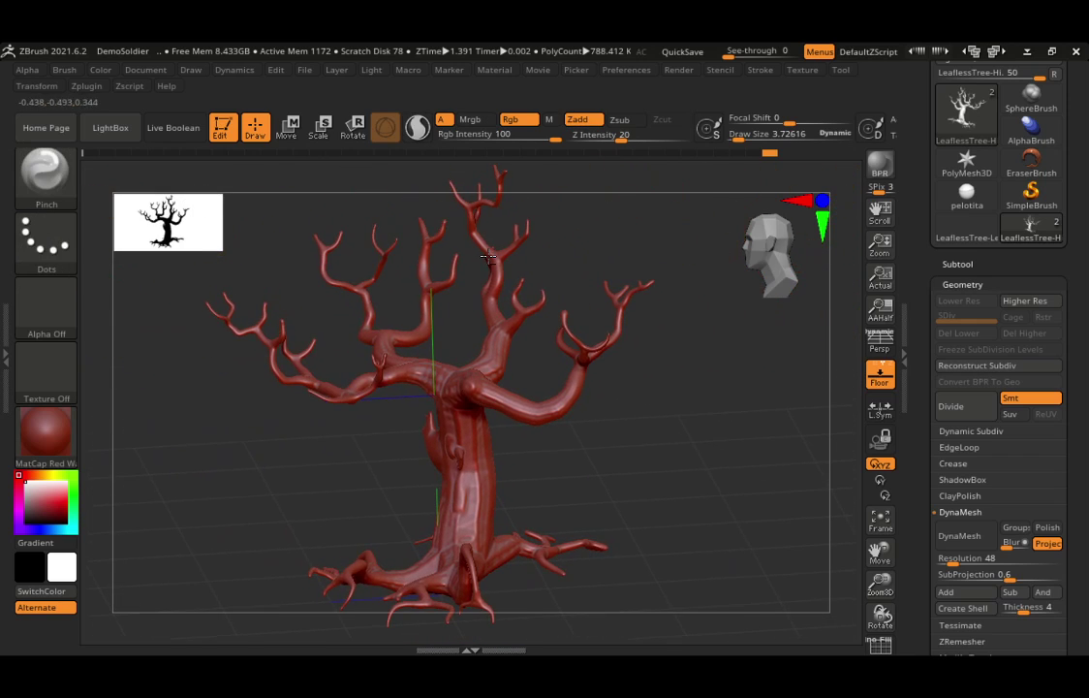
{"action": "left_click_drag", "start_coordinate": [591, 462], "coordinate": [477, 376]}
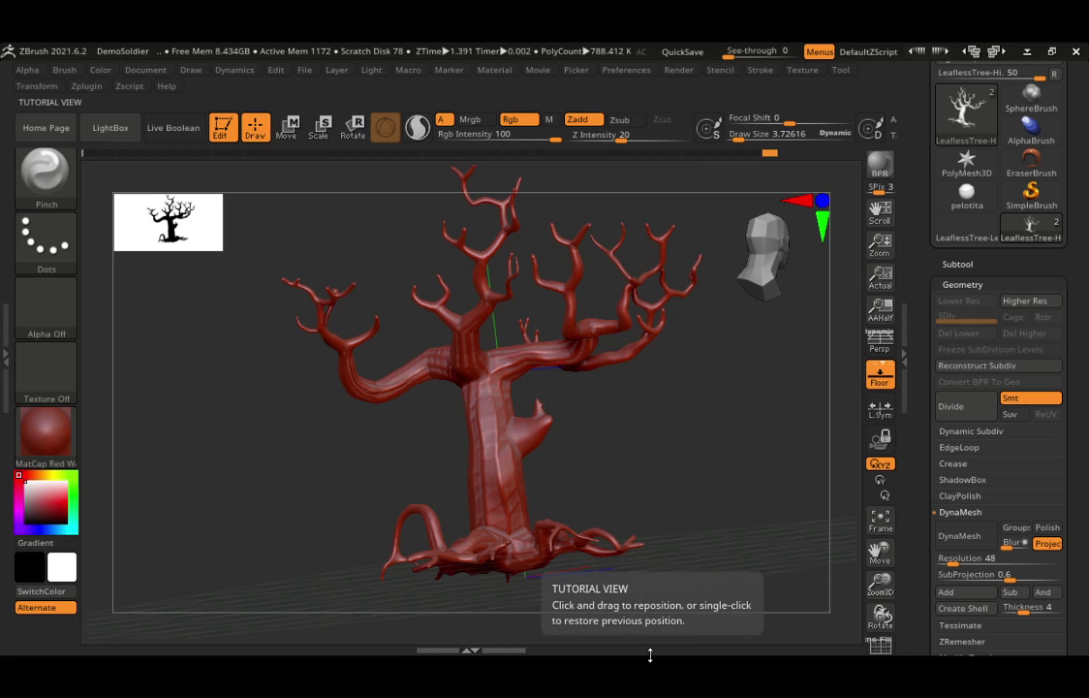
{"action": "key", "text": "super"}
{"action": "left_click", "coordinate": [566, 639]}
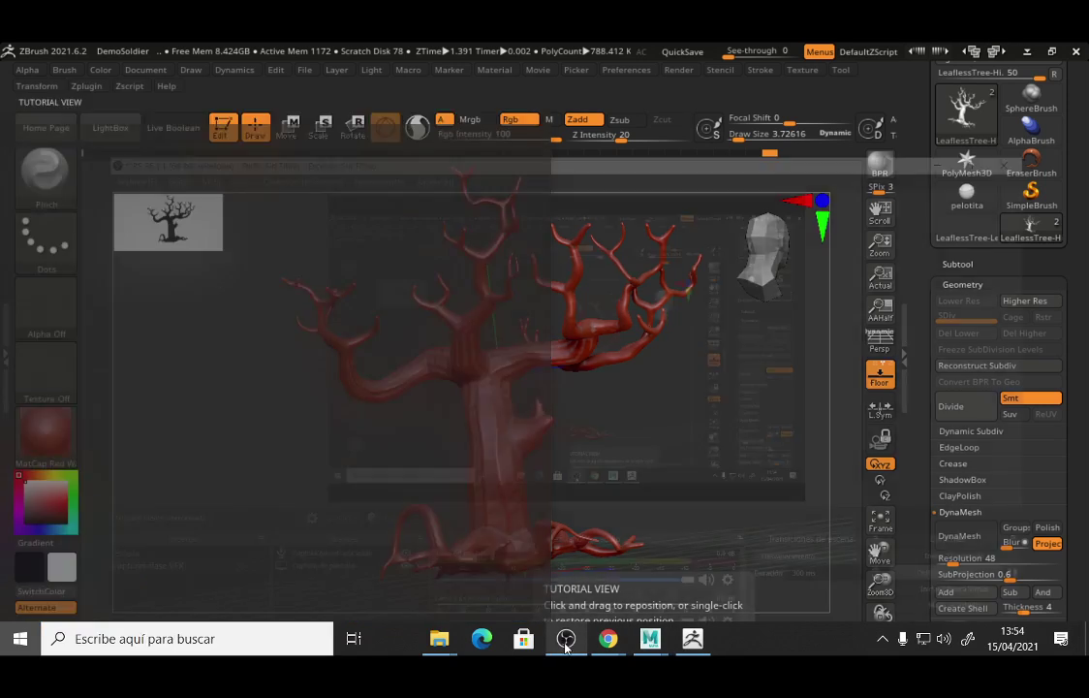
{"action": "left_click", "coordinate": [987, 52]}
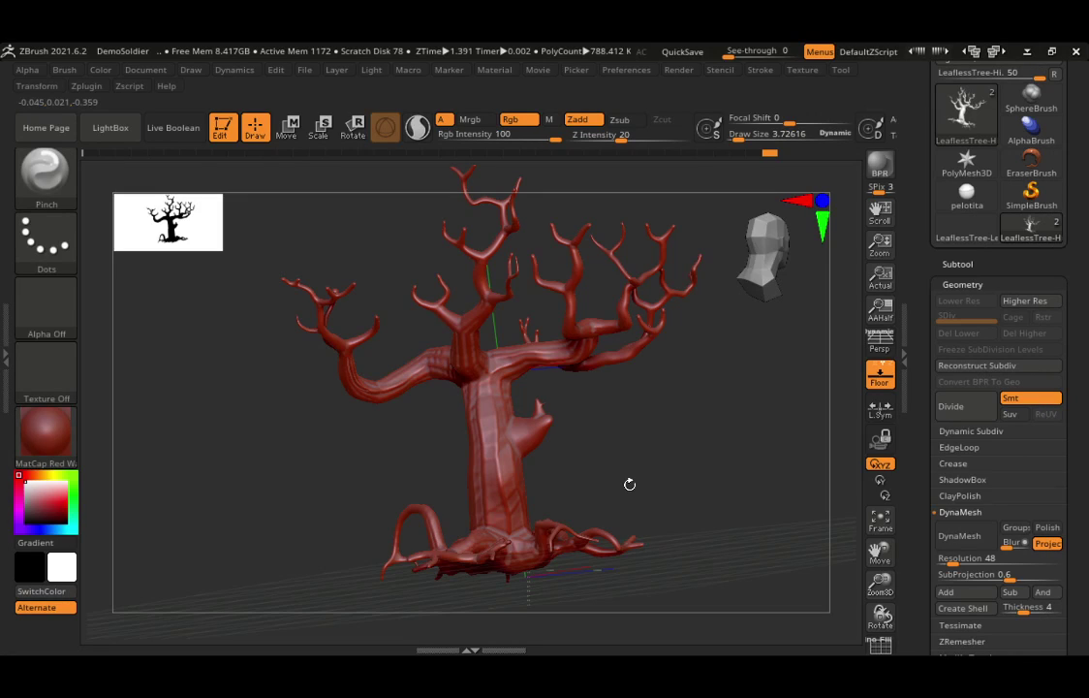
{"action": "left_click_drag", "start_coordinate": [630, 500], "coordinate": [600, 454]}
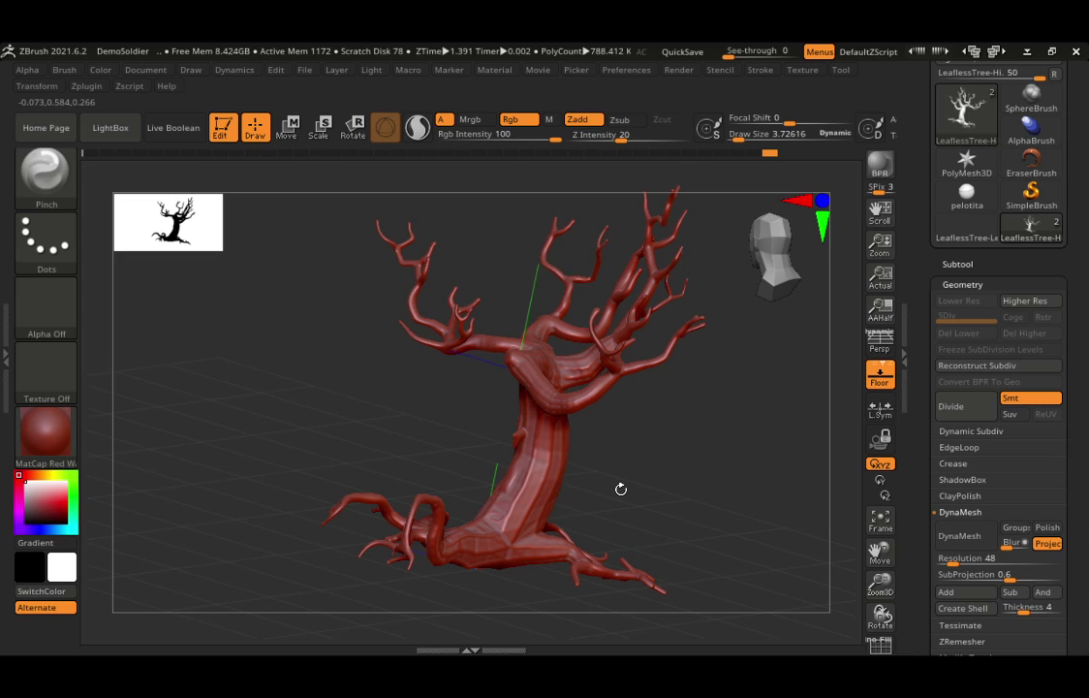
{"action": "left_click_drag", "start_coordinate": [621, 490], "coordinate": [565, 472]}
- Return the tree to its earliest undo history state, before the sculpting
{"action": "key", "text": "ctrl"}
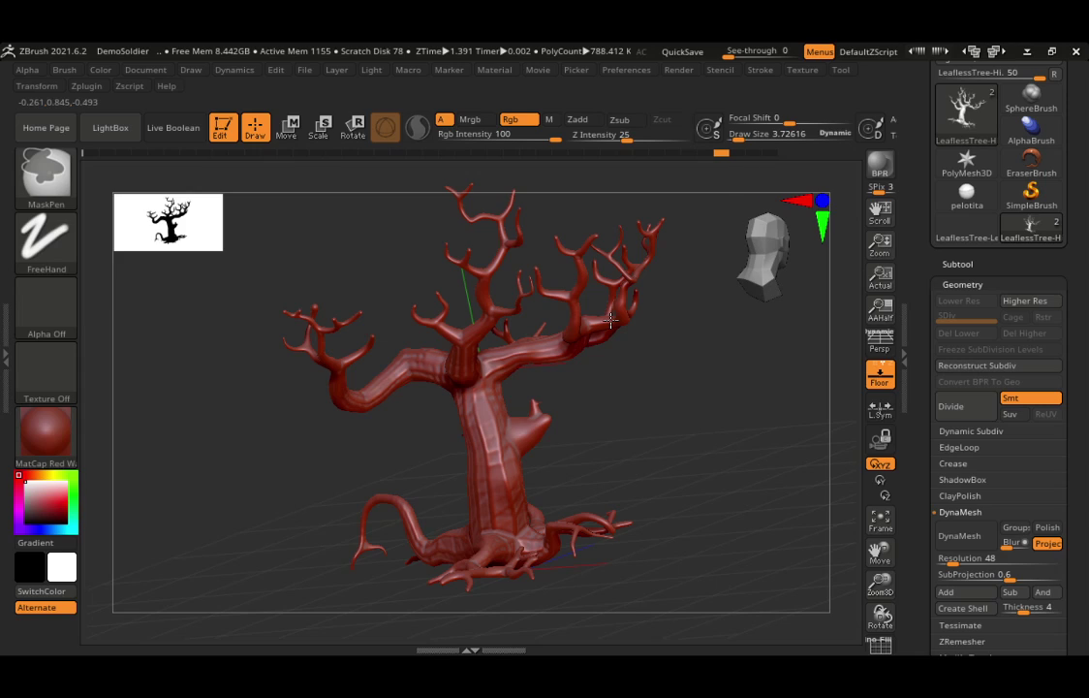
{"action": "key", "text": "ctrl"}
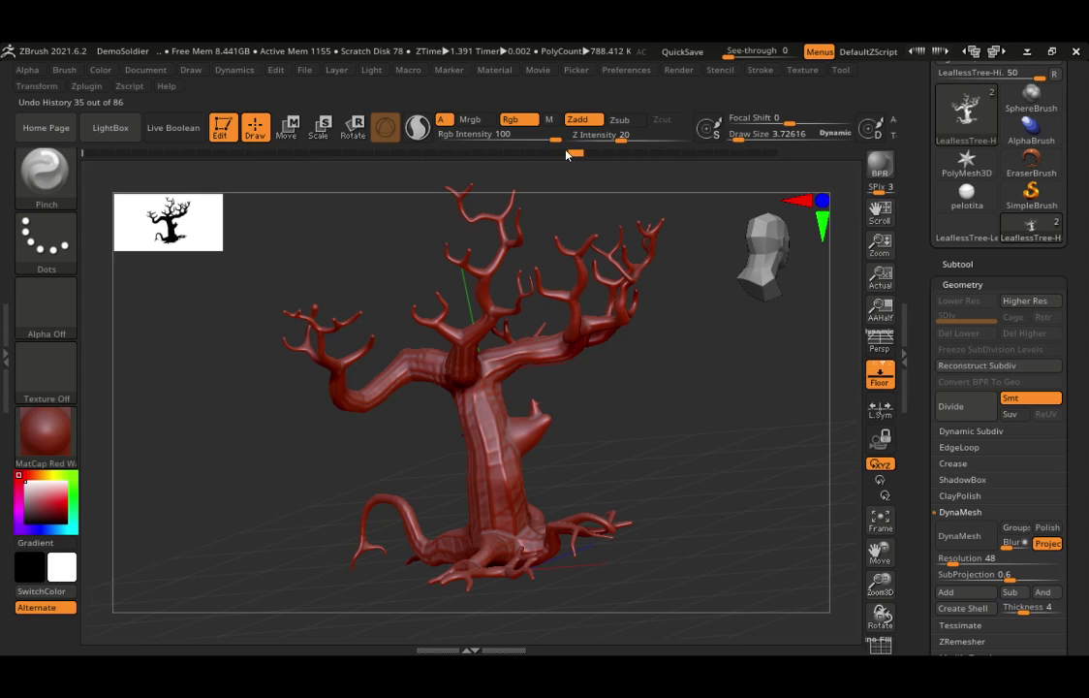
{"action": "mouse_move", "coordinate": [351, 182]}
{"action": "left_mouse_down"}
{"action": "mouse_move", "coordinate": [287, 190]}
{"action": "mouse_move", "coordinate": [89, 178]}
{"action": "left_mouse_up"}
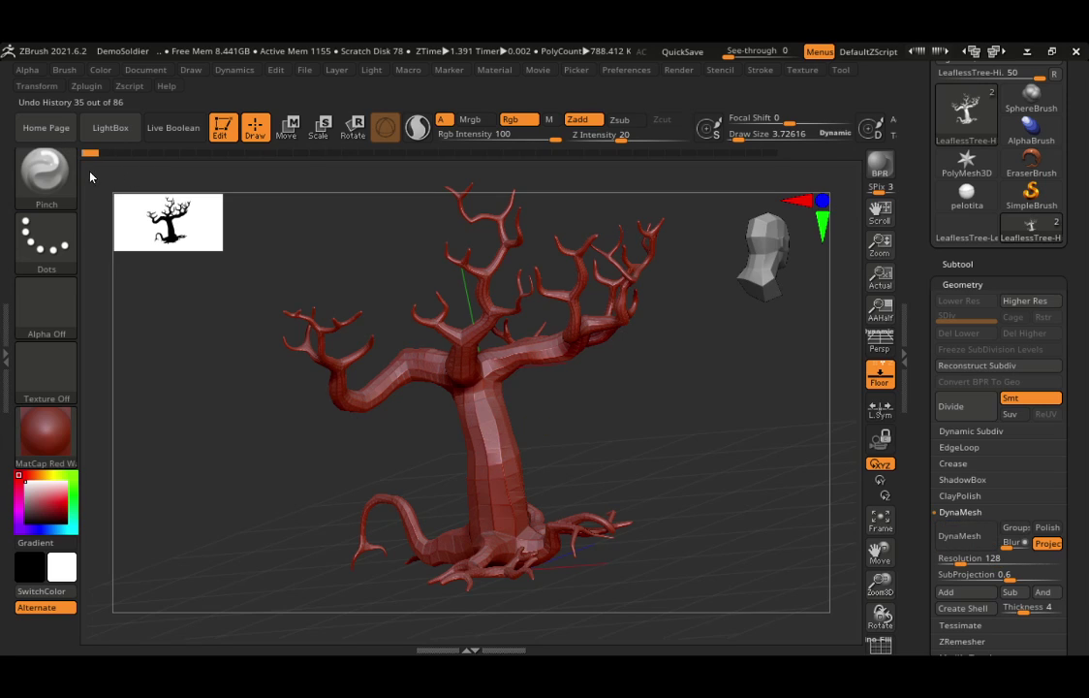
- Divide the tree mesh once to create subdivision level 2
{"action": "left_click_drag", "start_coordinate": [421, 321], "coordinate": [779, 334]}
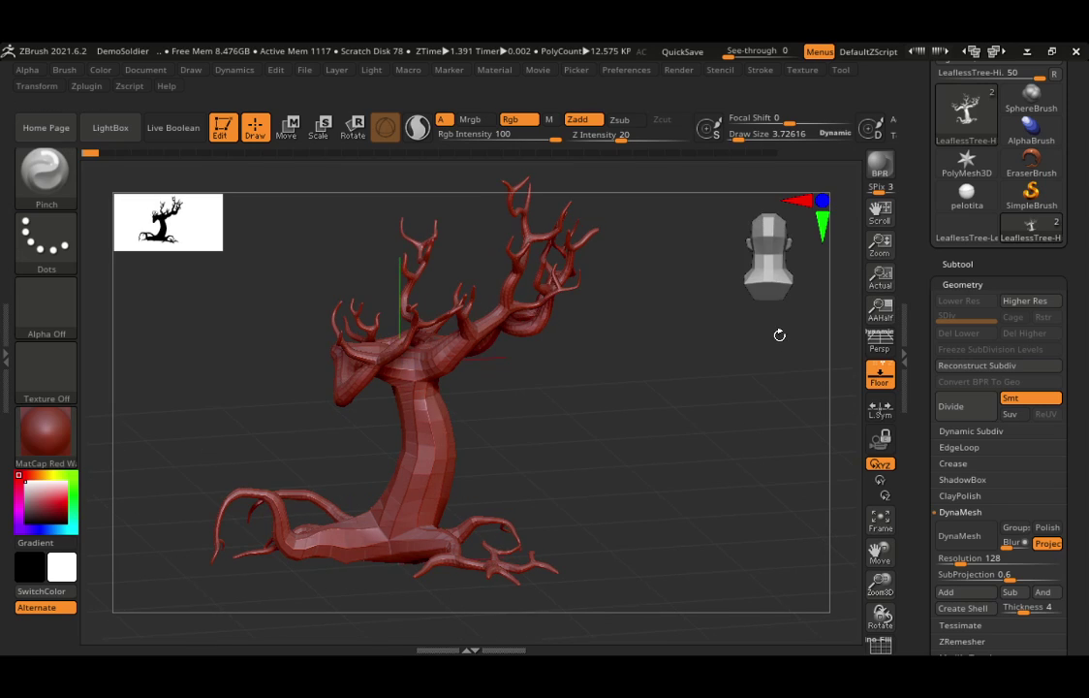
{"action": "key", "text": "ctrl+d"}
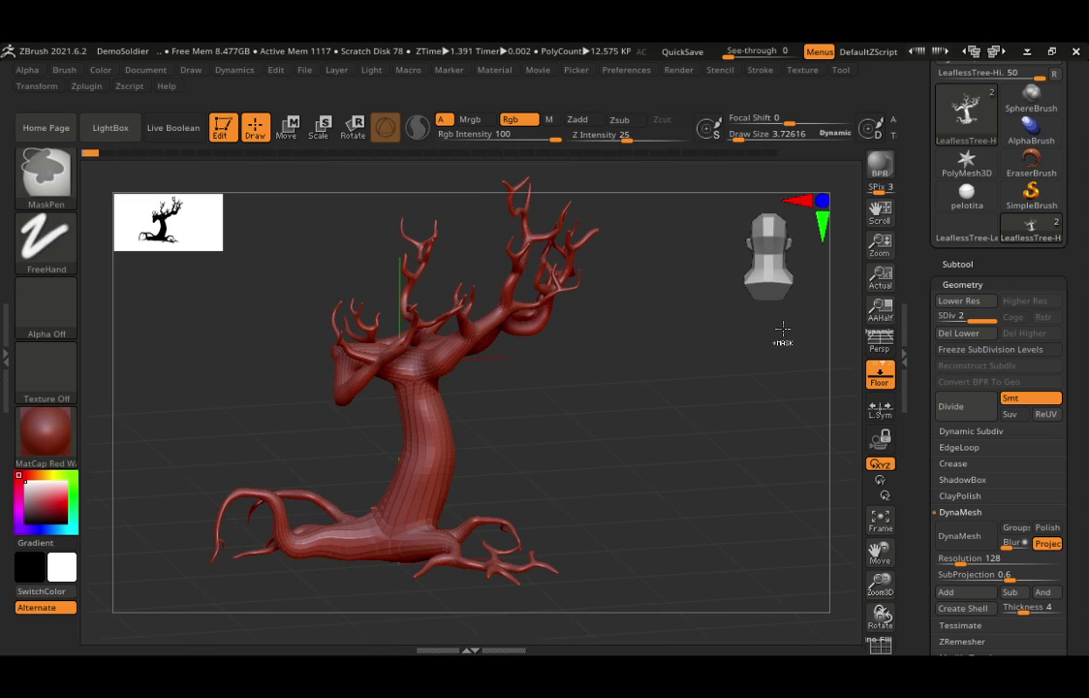
{"action": "mouse_move", "coordinate": [783, 330]}
{"action": "left_mouse_down"}
{"action": "mouse_move", "coordinate": [487, 429]}
{"action": "mouse_move", "coordinate": [645, 420]}
{"action": "mouse_move", "coordinate": [649, 408]}
{"action": "left_mouse_up"}
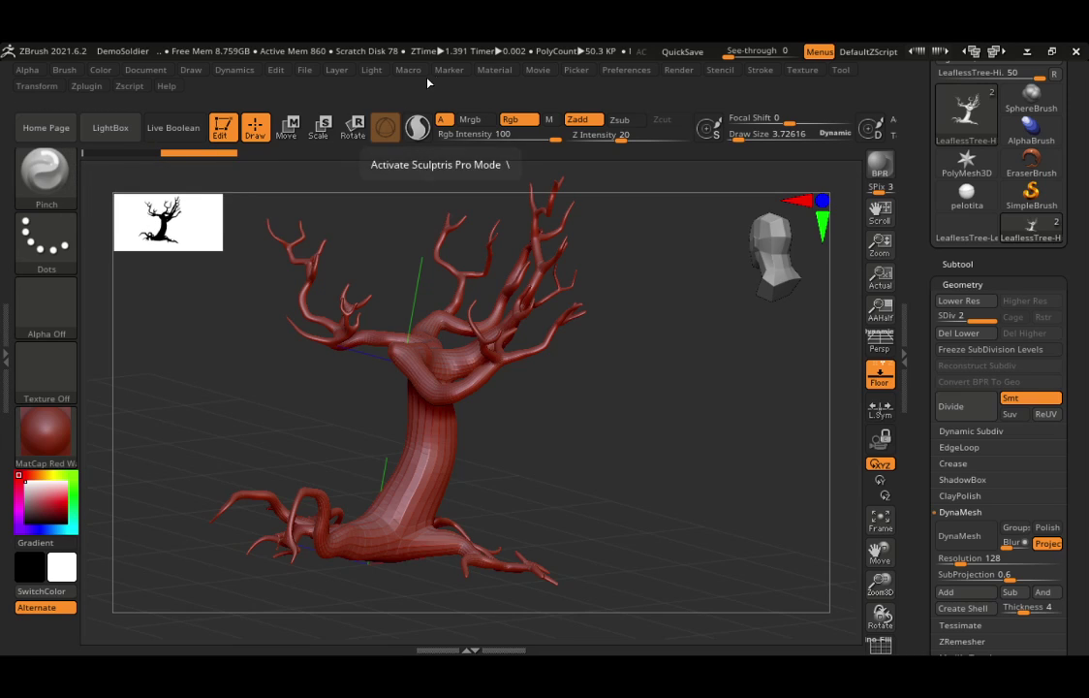
- Find the Undo History settings in the preferences and review the maximum undo history and saving options
{"action": "left_click", "coordinate": [635, 72]}
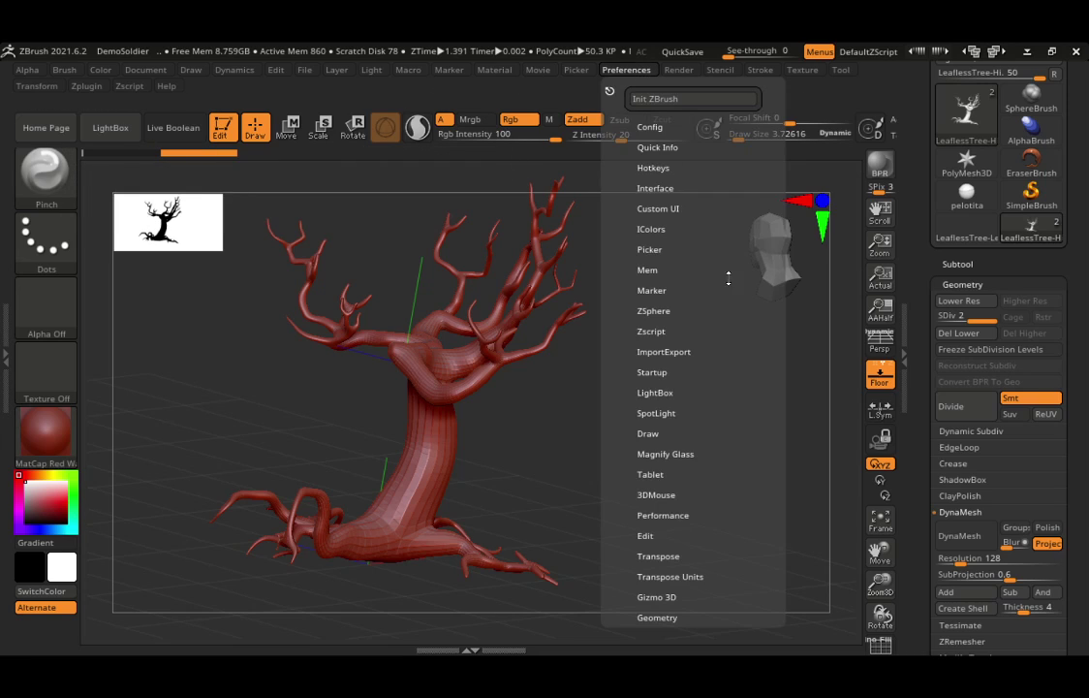
{"action": "scroll", "coordinate": [629, 480], "scroll_direction": "down", "scroll_amount": 8}
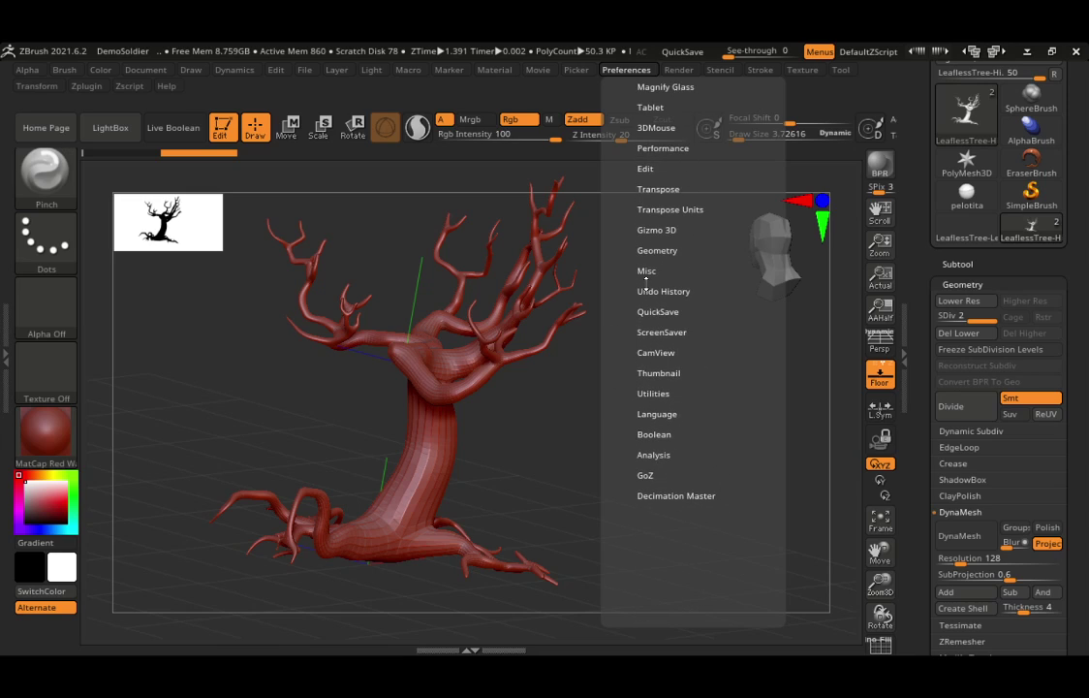
{"action": "scroll", "coordinate": [646, 280], "scroll_direction": "up", "scroll_amount": 1}
{"action": "scroll", "coordinate": [619, 393], "scroll_direction": "up", "scroll_amount": 2}
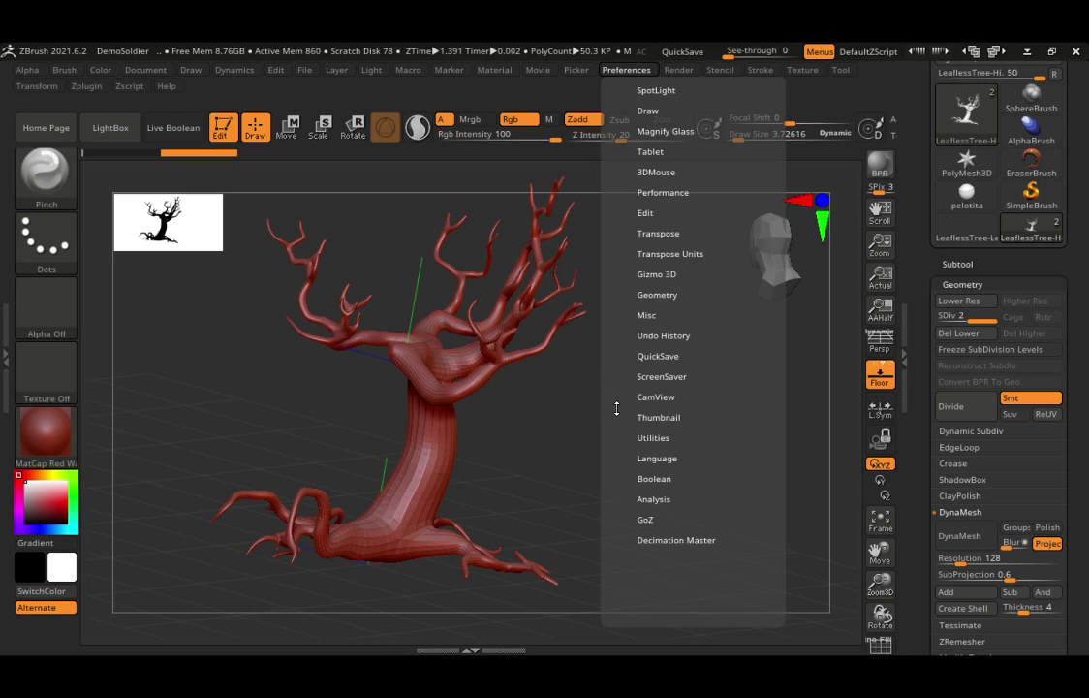
{"action": "scroll", "coordinate": [624, 352], "scroll_direction": "up", "scroll_amount": 5}
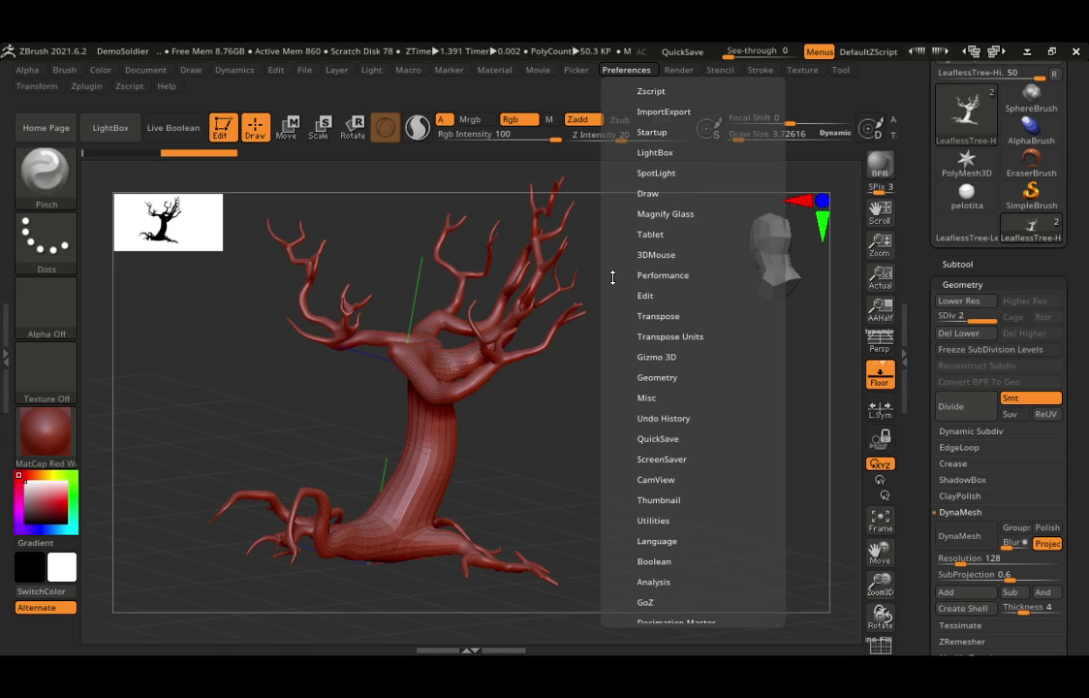
{"action": "scroll", "coordinate": [613, 278], "scroll_direction": "up", "scroll_amount": 13}
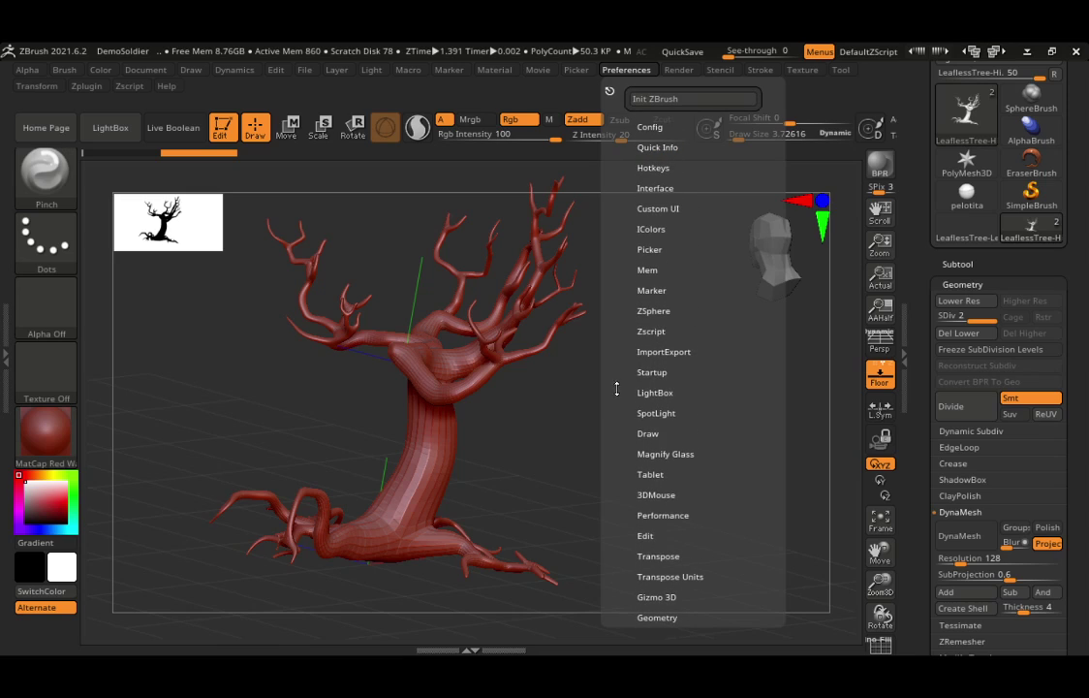
{"action": "scroll", "coordinate": [617, 394], "scroll_direction": "down", "scroll_amount": 13}
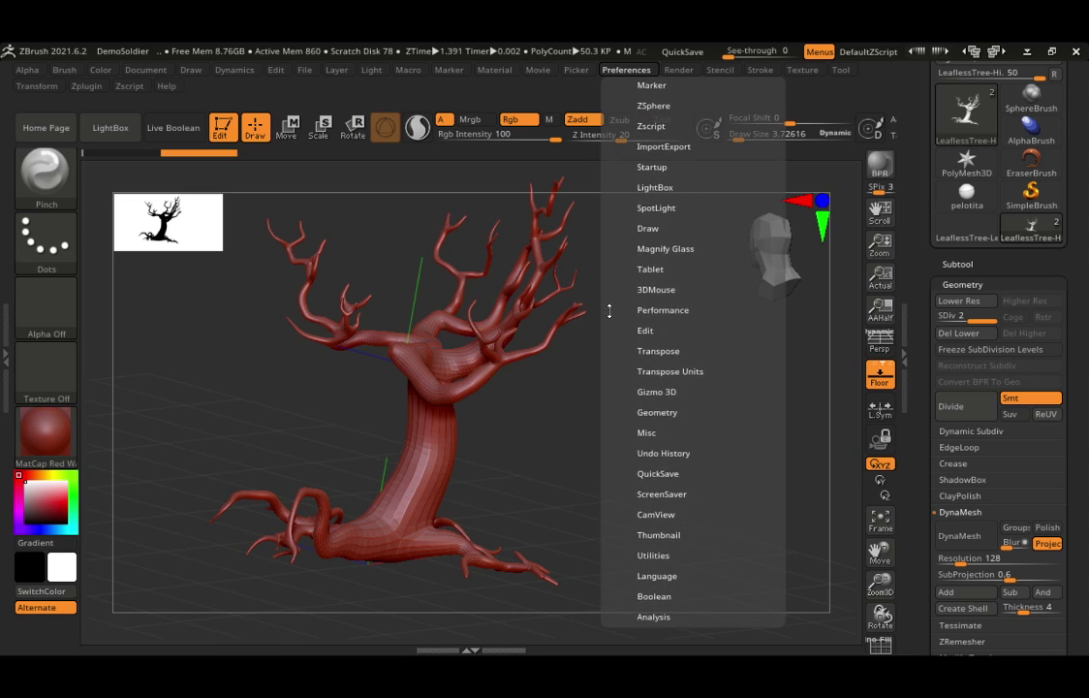
{"action": "scroll", "coordinate": [608, 295], "scroll_direction": "down", "scroll_amount": 2}
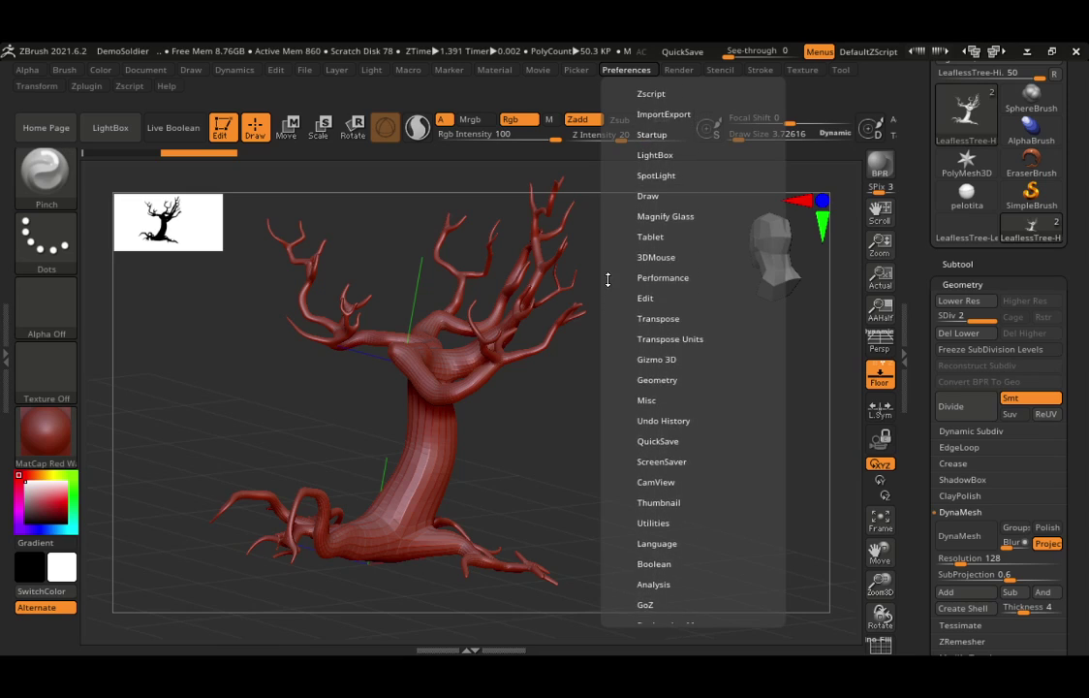
{"action": "left_click", "coordinate": [682, 413]}
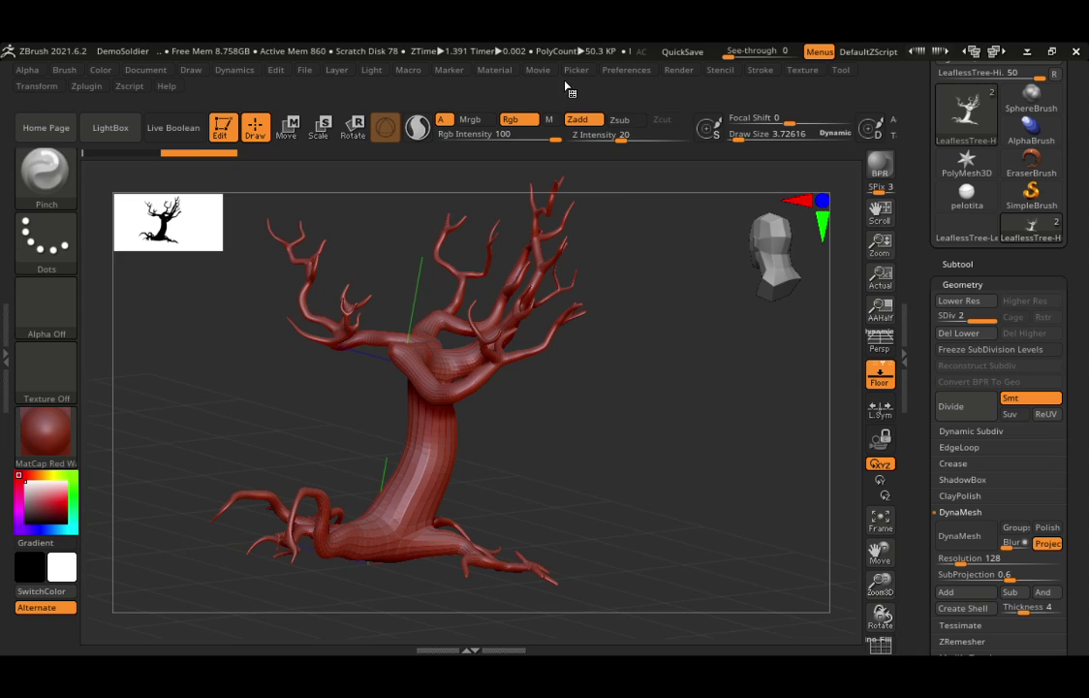
{"action": "left_click", "coordinate": [627, 69]}
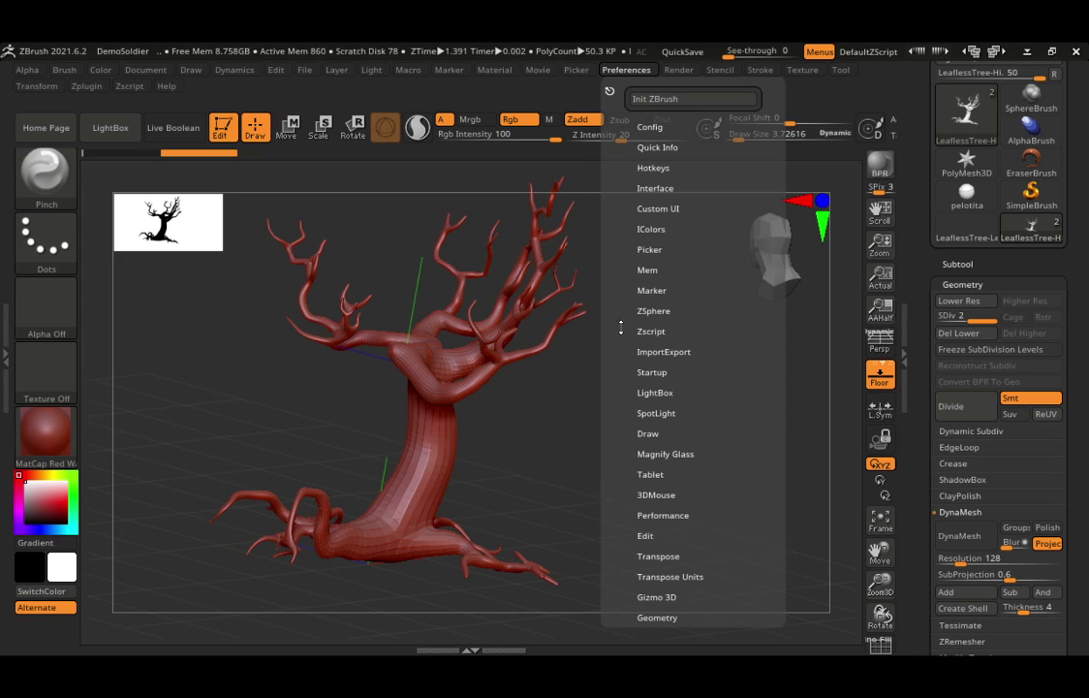
{"action": "scroll", "coordinate": [635, 417], "scroll_direction": "down", "scroll_amount": 1}
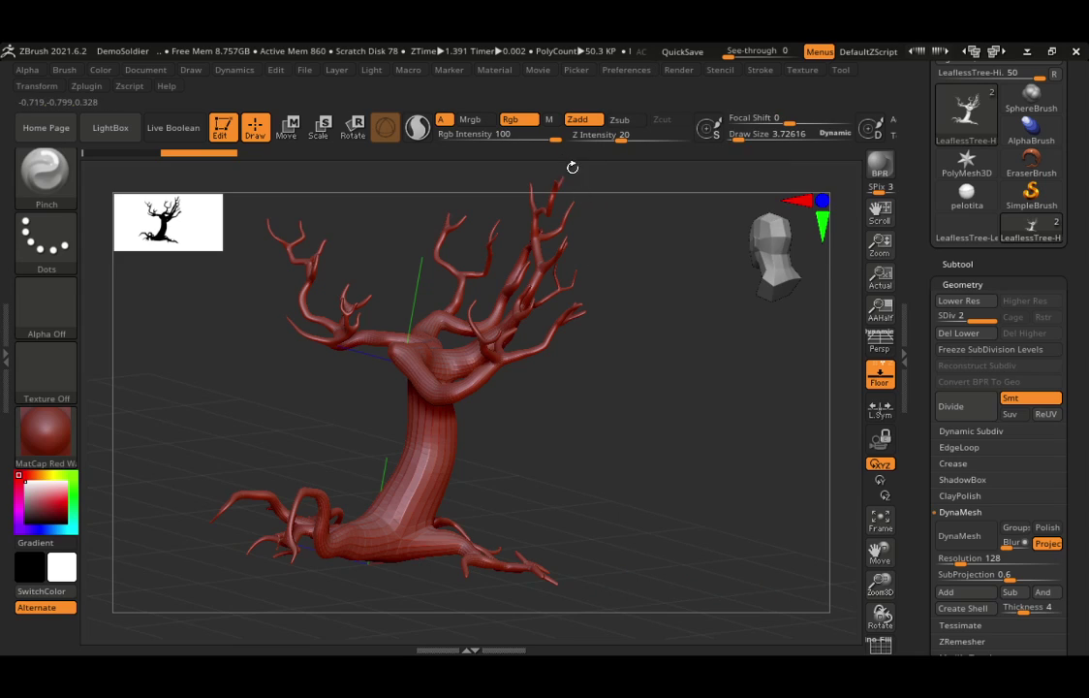
{"action": "left_click", "coordinate": [627, 70]}
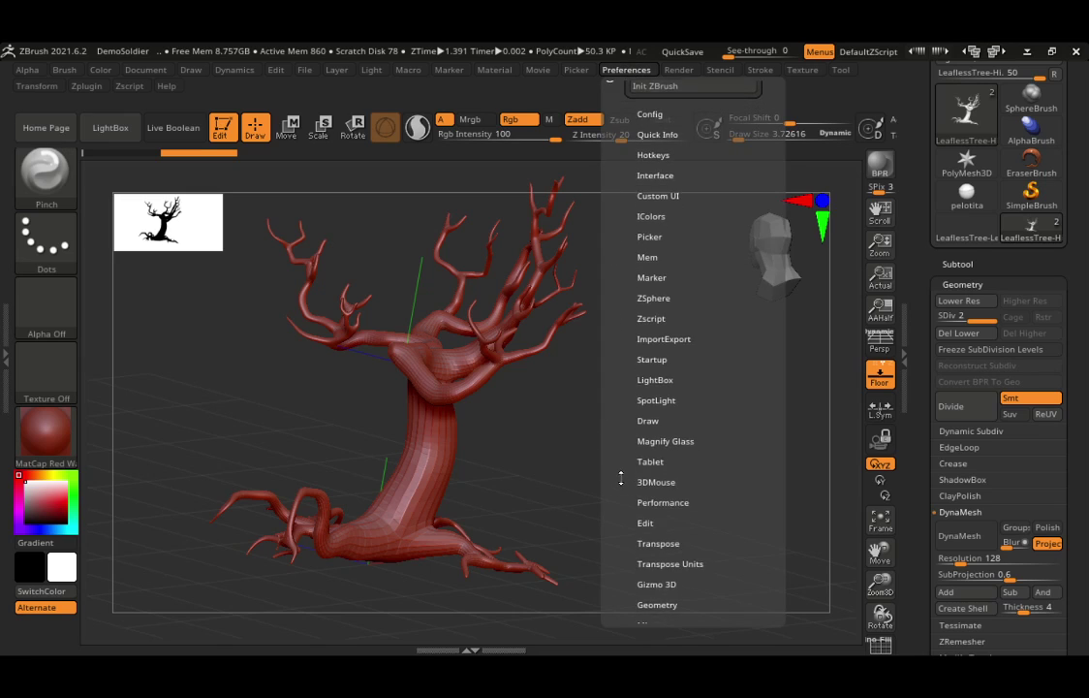
{"action": "scroll", "coordinate": [620, 388], "scroll_direction": "down", "scroll_amount": 5}
{"action": "scroll", "coordinate": [626, 378], "scroll_direction": "down", "scroll_amount": 5}
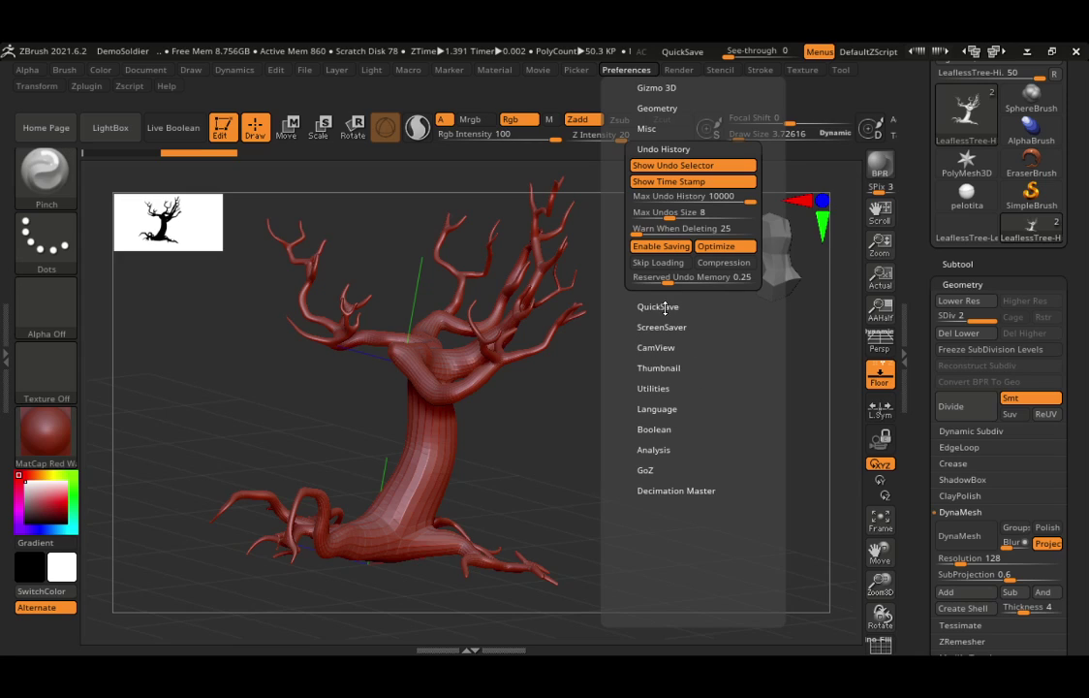
- Open the QuickSave preferences and review the maximum duration, rest duration and maximum number of QuickSave files
{"action": "left_click", "coordinate": [657, 306]}
{"action": "scroll", "coordinate": [621, 359], "scroll_direction": "up", "scroll_amount": 2}
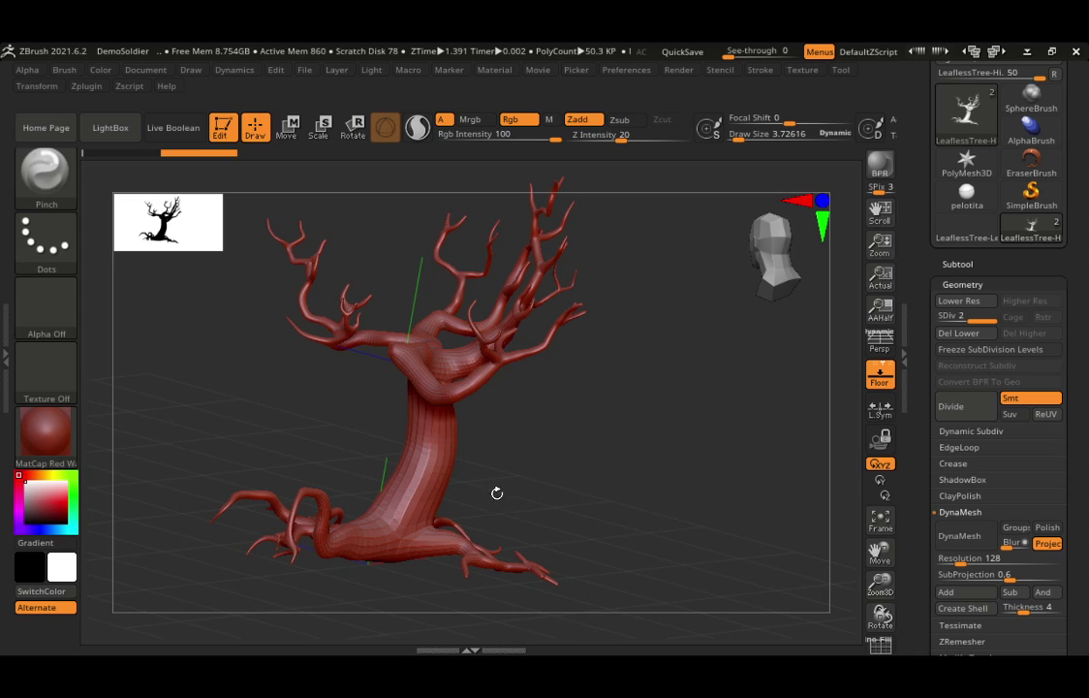
{"action": "left_click", "coordinate": [626, 70]}
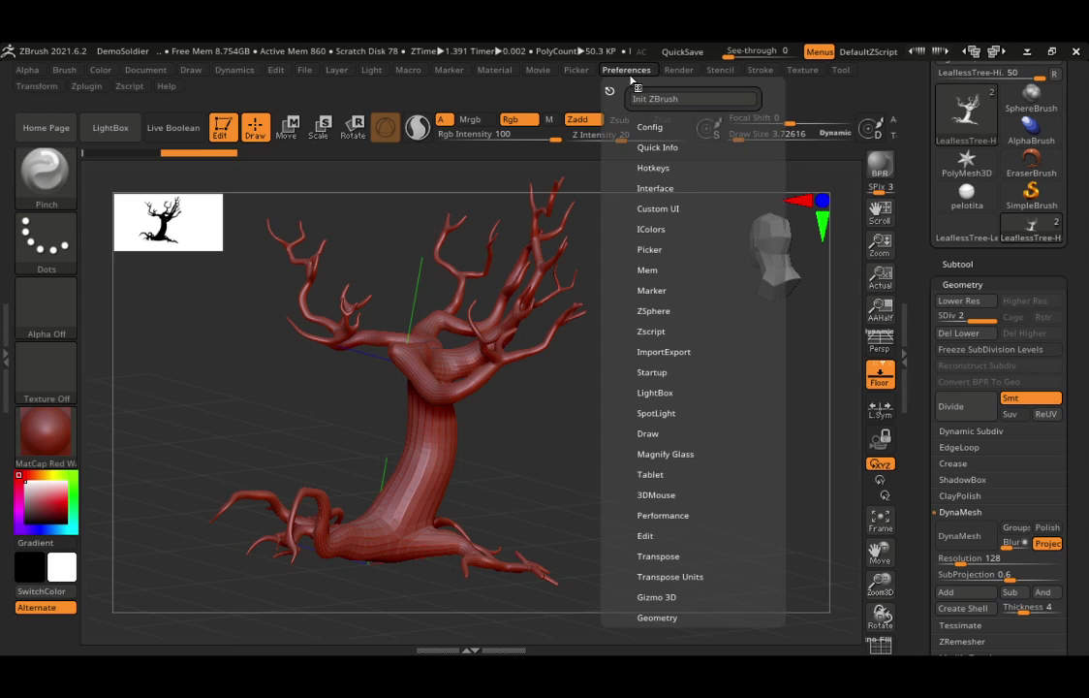
{"action": "scroll", "coordinate": [620, 486], "scroll_direction": "down", "scroll_amount": 5}
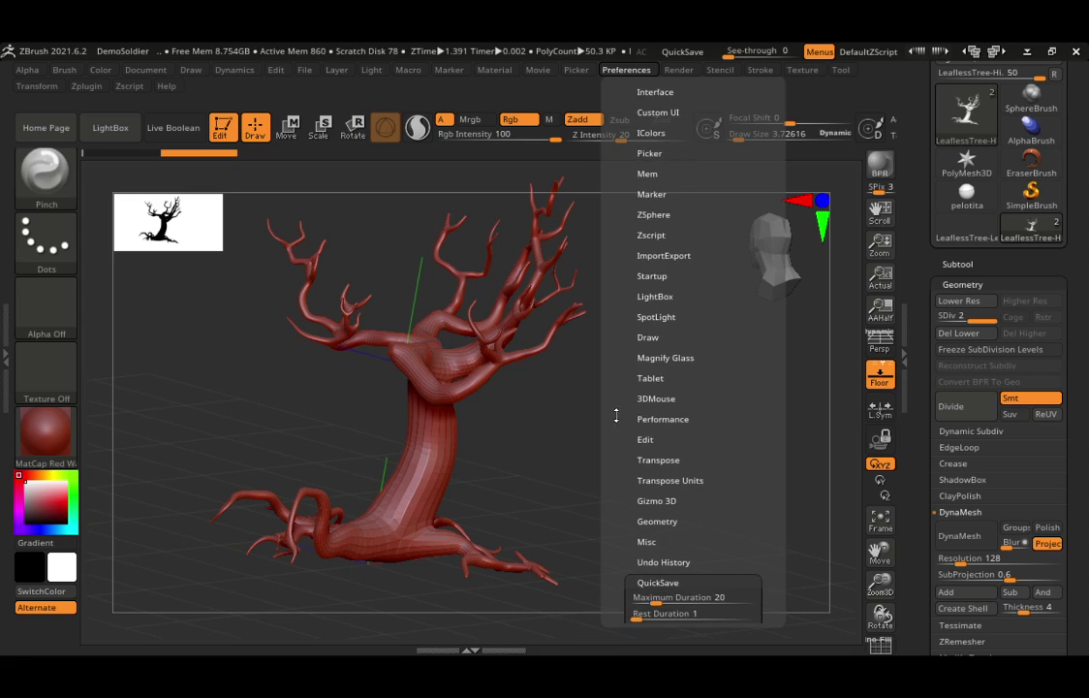
{"action": "scroll", "coordinate": [614, 490], "scroll_direction": "down", "scroll_amount": 10}
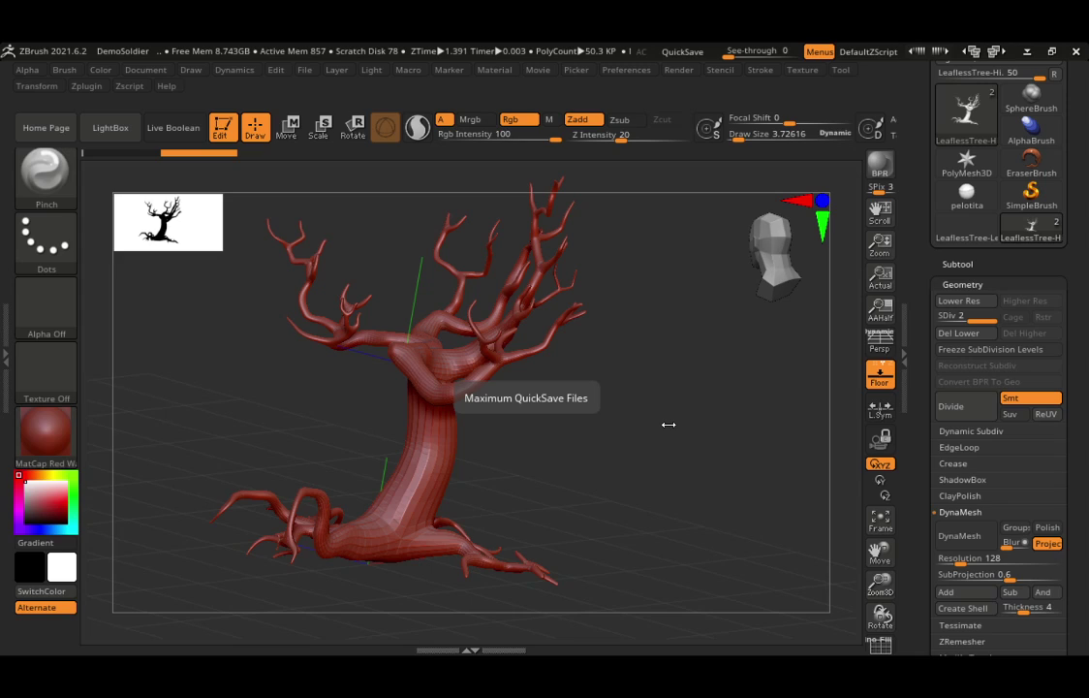
{"action": "left_click", "coordinate": [626, 72]}
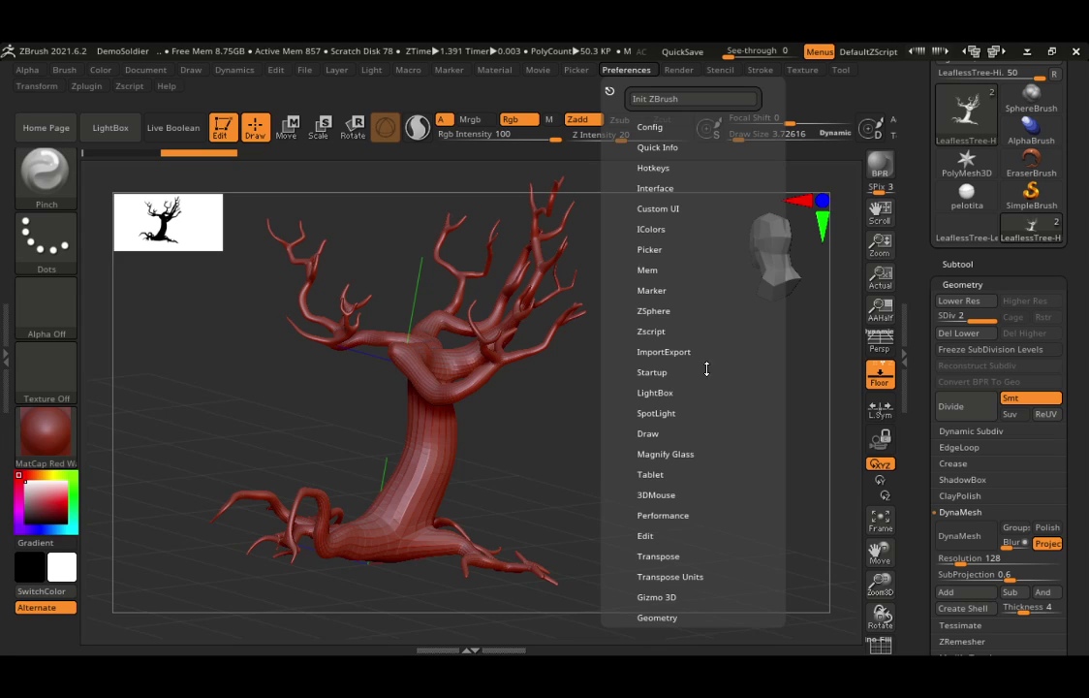
- Browse the QuickSave projects in LightBox, highlight QS_212_UH.zpr without loading it, and close the browser
{"action": "left_click", "coordinate": [105, 124]}
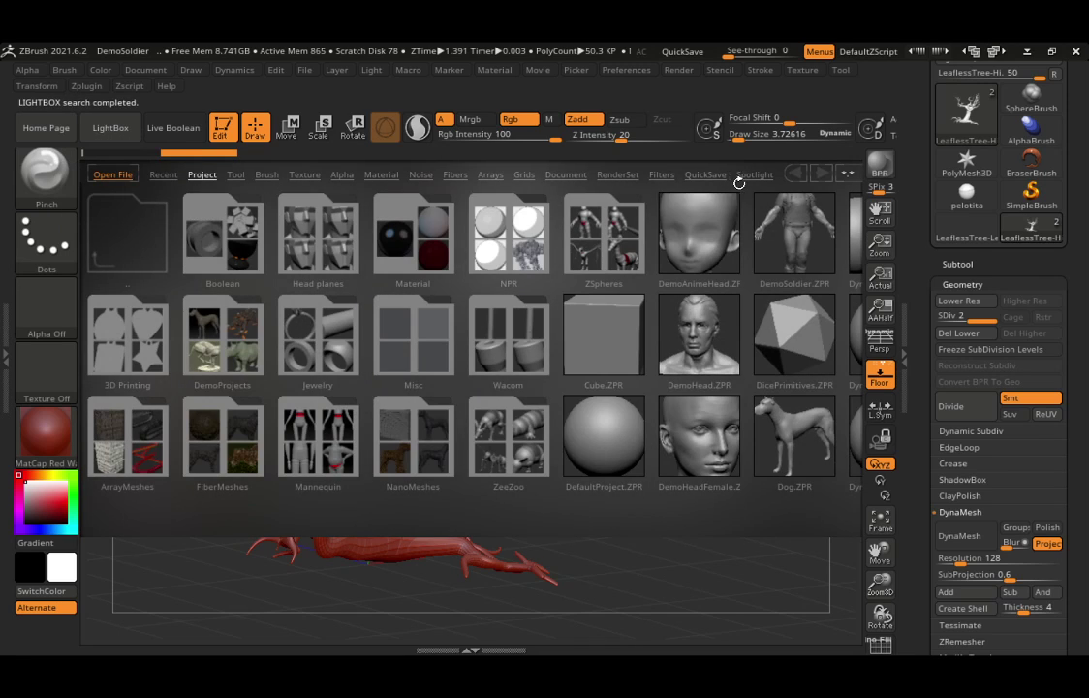
{"action": "left_click", "coordinate": [704, 176]}
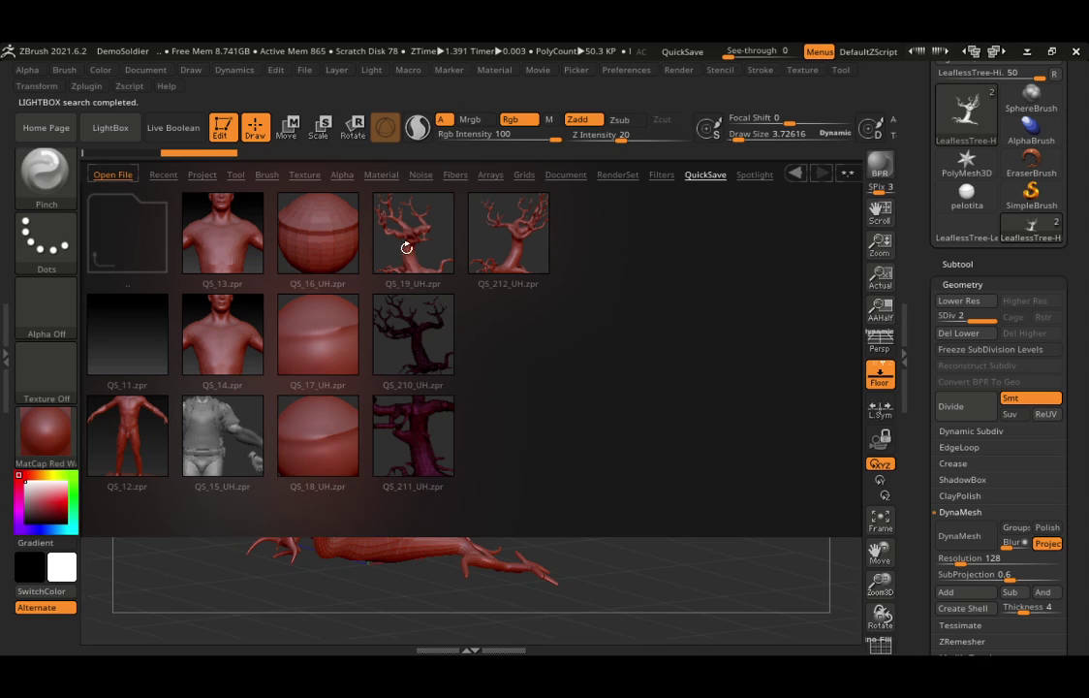
{"action": "left_click", "coordinate": [538, 241]}
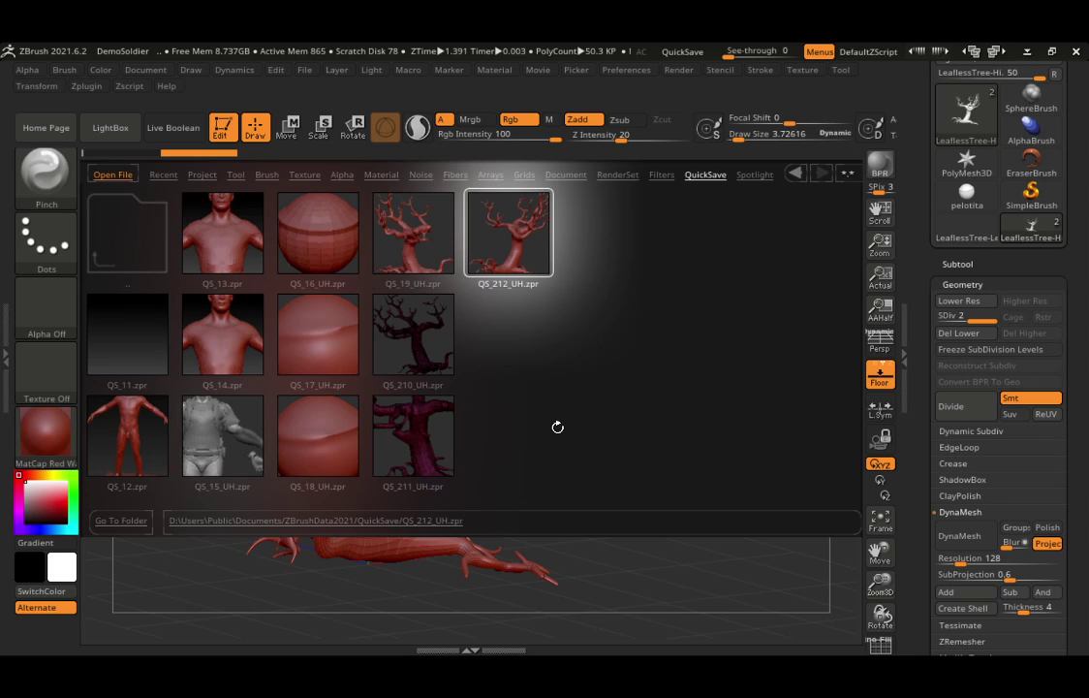
{"action": "left_click", "coordinate": [109, 126]}
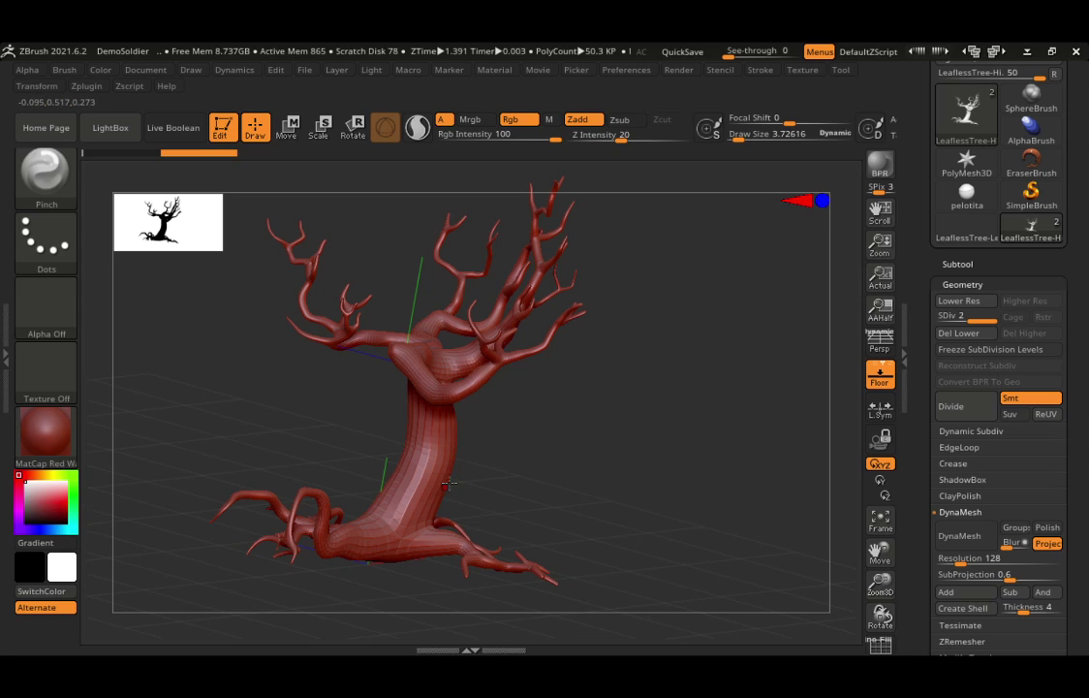
- Divide the tree mesh once more to create subdivision level 3, with the trunk in close-up
{"action": "mouse_move", "coordinate": [414, 464]}
{"action": "right_mouse_down"}
{"action": "mouse_move", "coordinate": [538, 419]}
{"action": "mouse_move", "coordinate": [740, 398]}
{"action": "mouse_move", "coordinate": [582, 419]}
{"action": "mouse_move", "coordinate": [691, 408]}
{"action": "mouse_move", "coordinate": [635, 429]}
{"action": "right_mouse_up"}
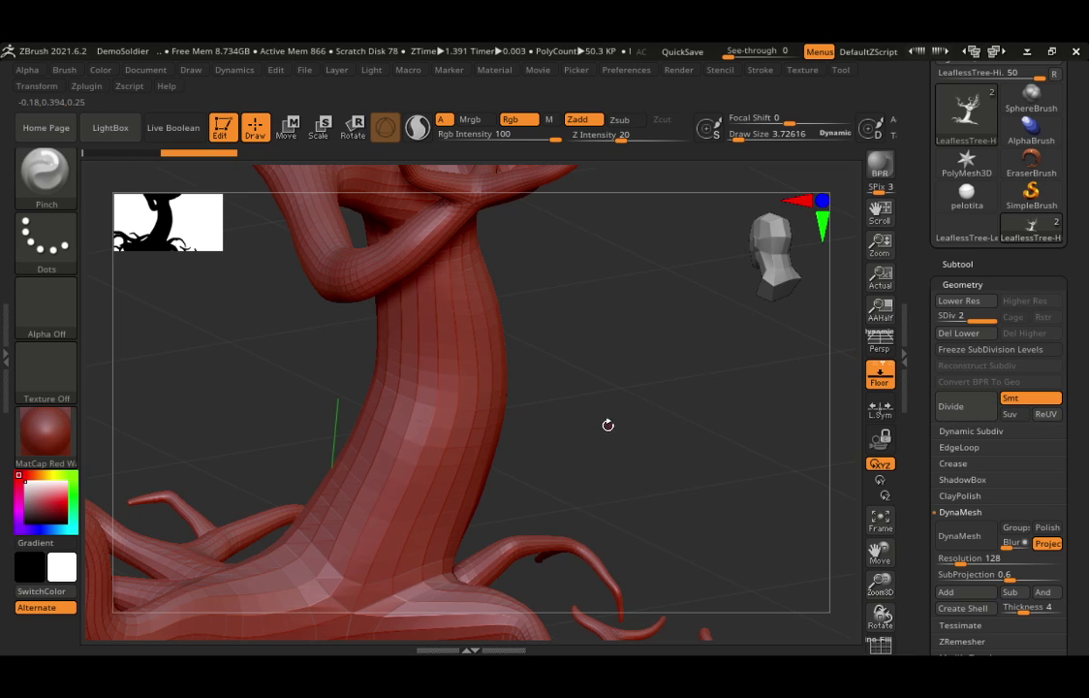
{"action": "left_click_drag", "start_coordinate": [607, 425], "coordinate": [593, 382]}
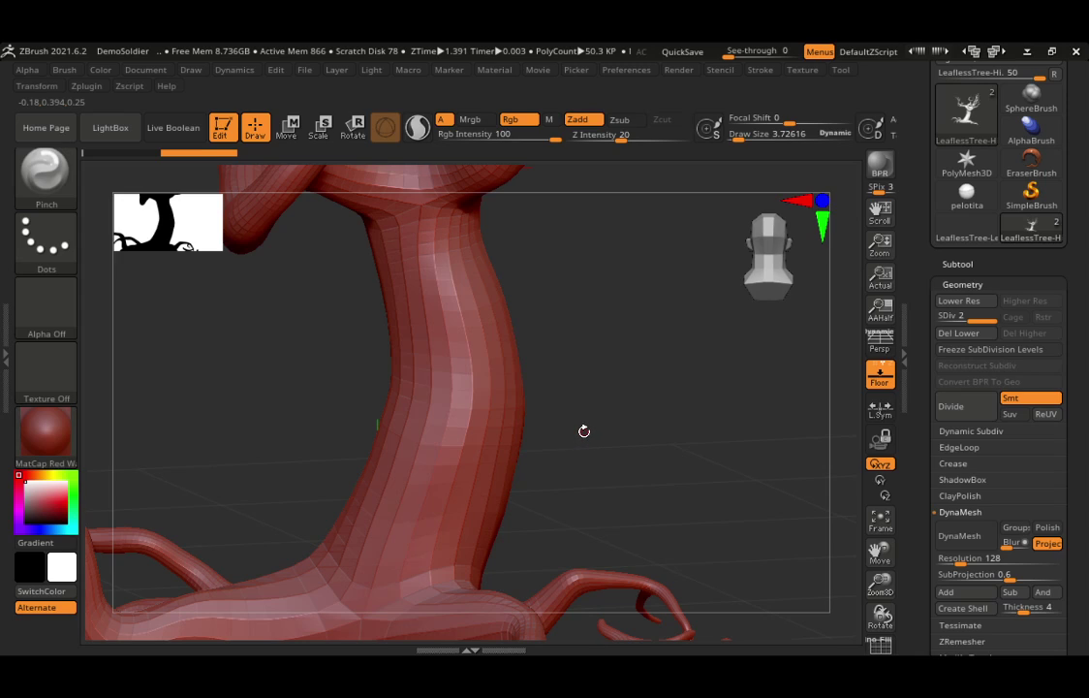
{"action": "key", "text": "ctrl+d"}
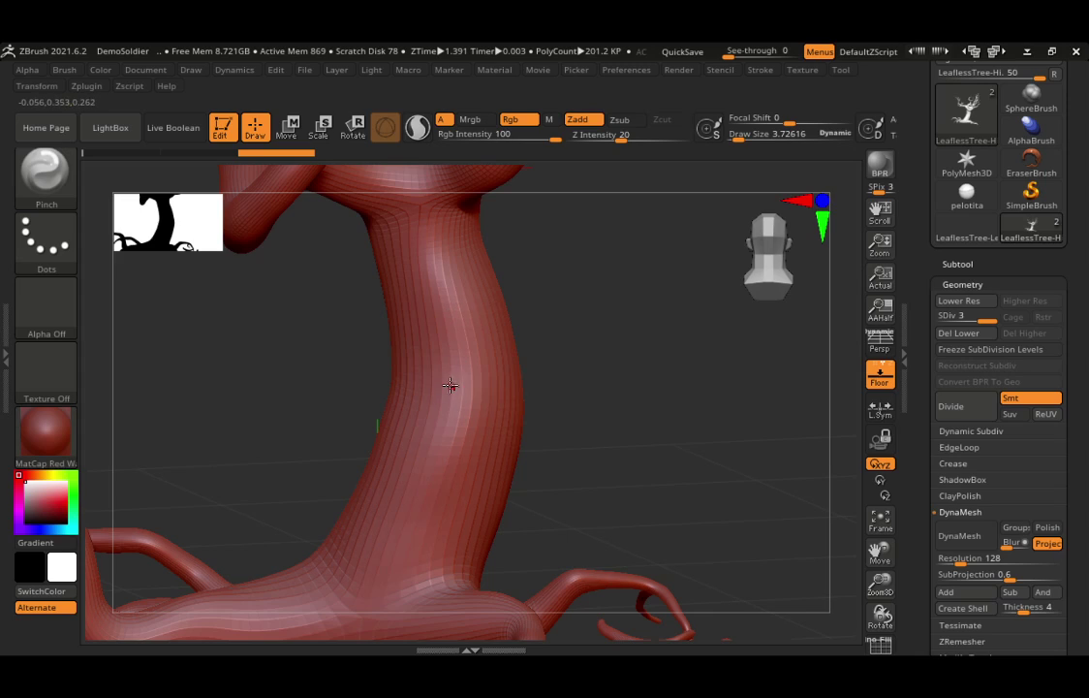
- Set the Smooth brush's draw size to 30 and smooth the surface of the trunk
{"action": "key", "text": "shift"}
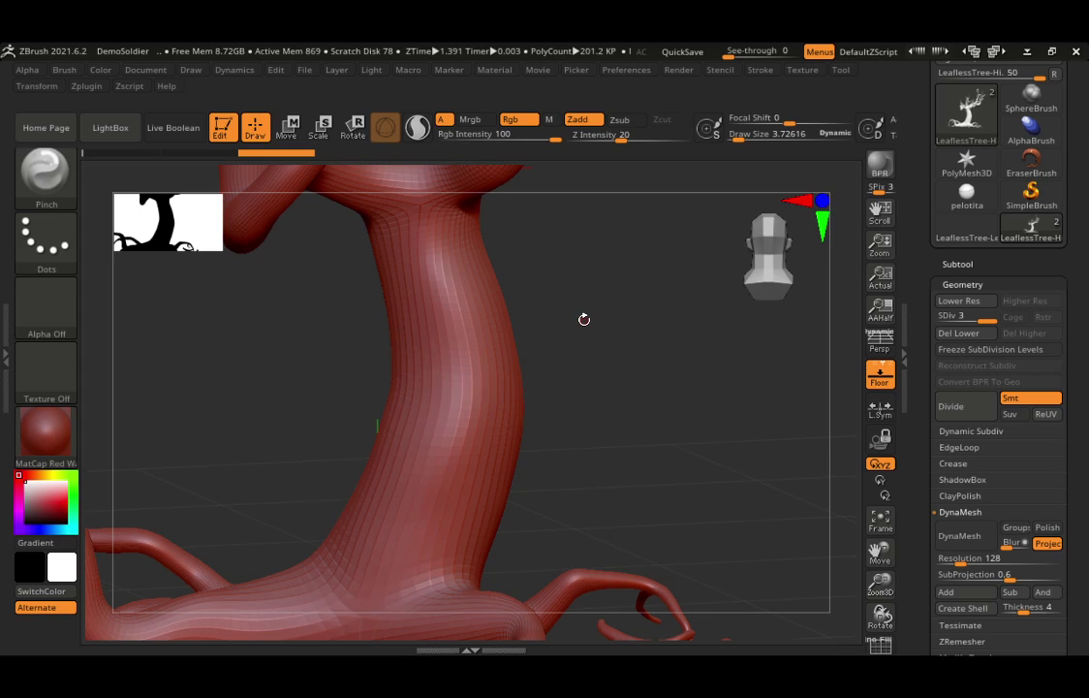
{"action": "key", "text": "shift"}
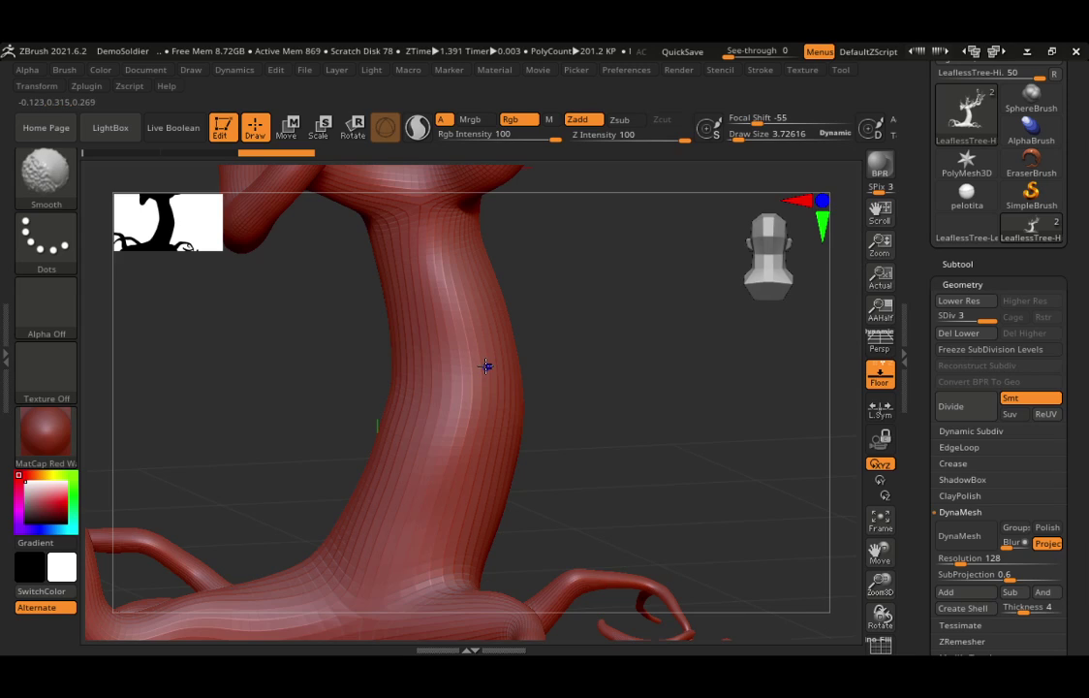
{"action": "key", "text": "shift"}
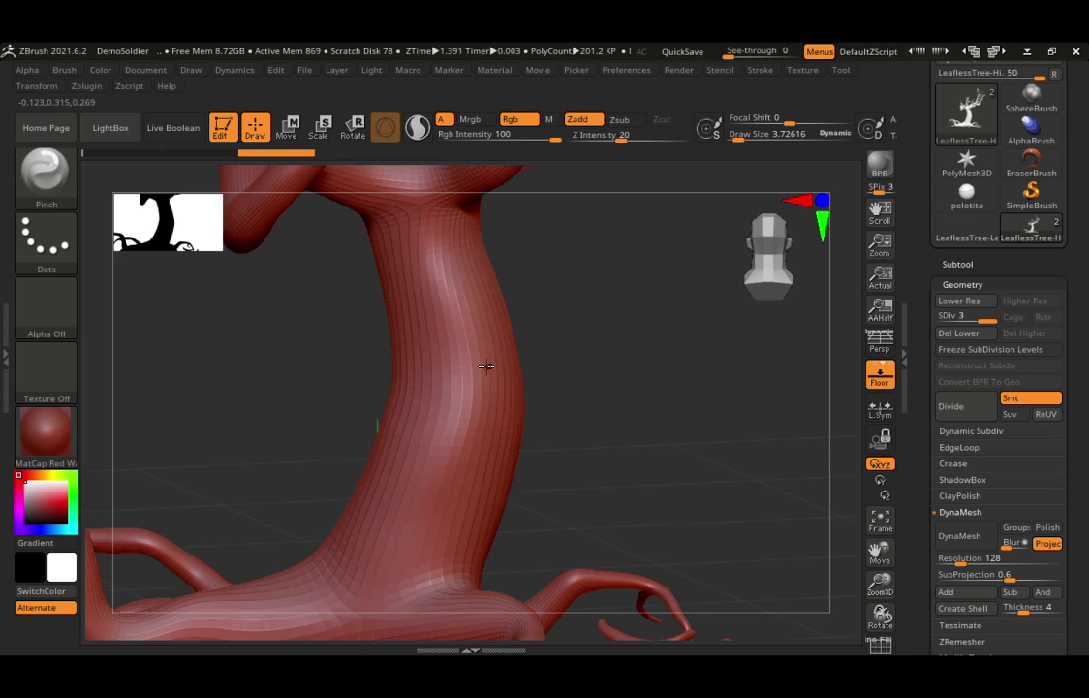
{"action": "key", "text": "shift"}
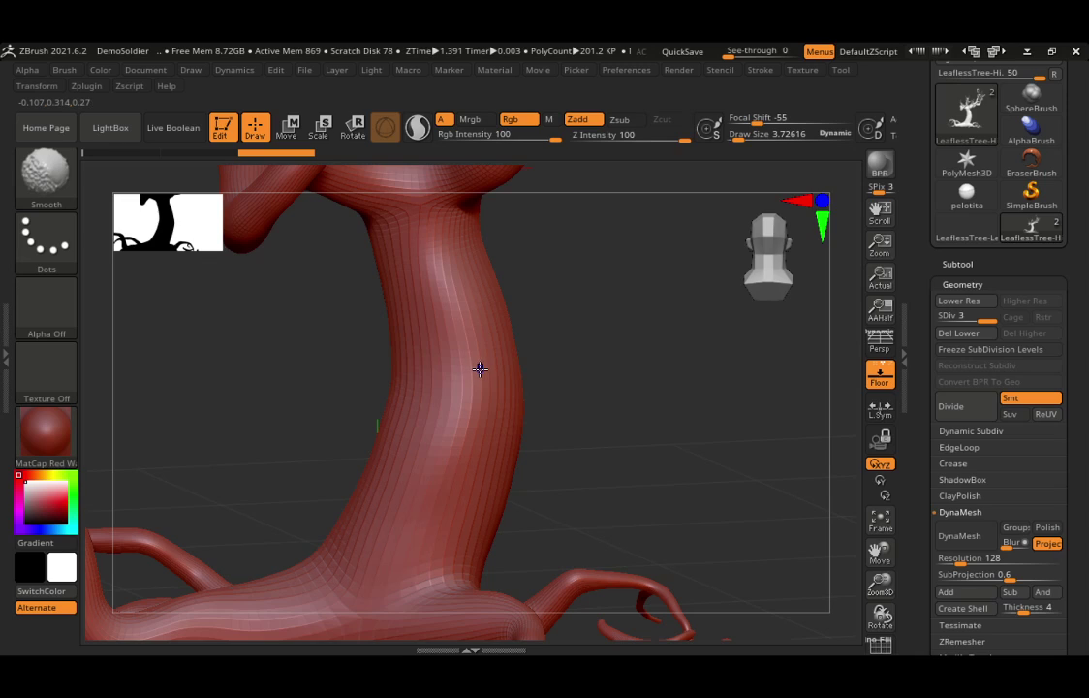
{"action": "left_click_drag", "start_coordinate": [735, 138], "coordinate": [751, 142]}
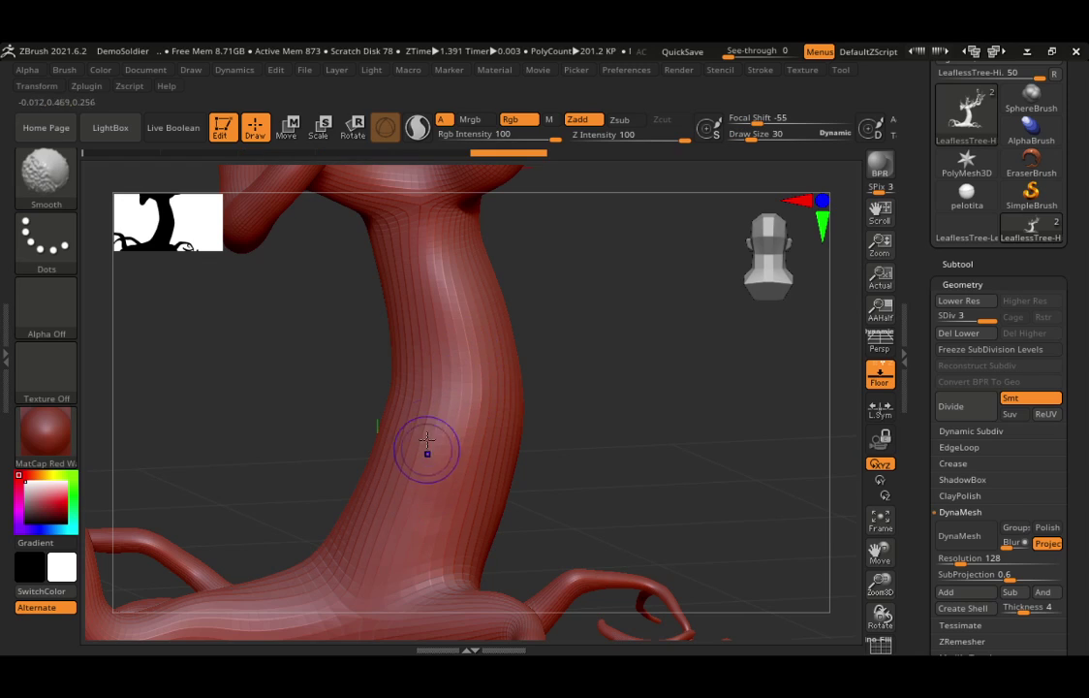
{"action": "key", "text": "shift"}
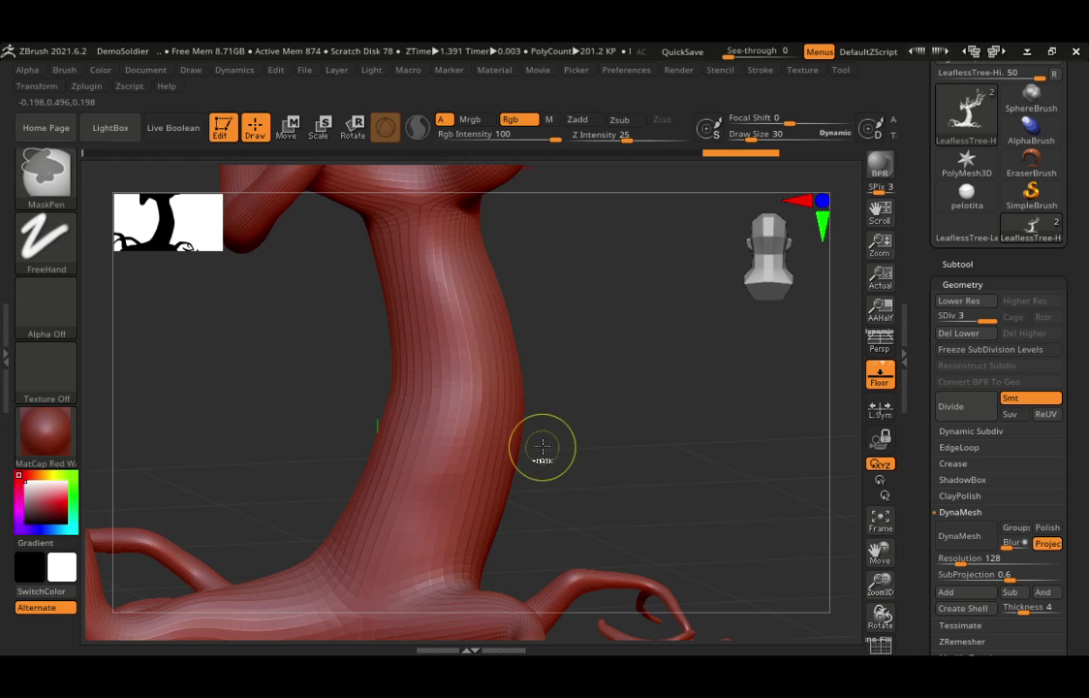
- Divide the tree mesh to subdivision level 4 and smooth along the length of the trunk
{"action": "key", "text": "ctrl+d"}
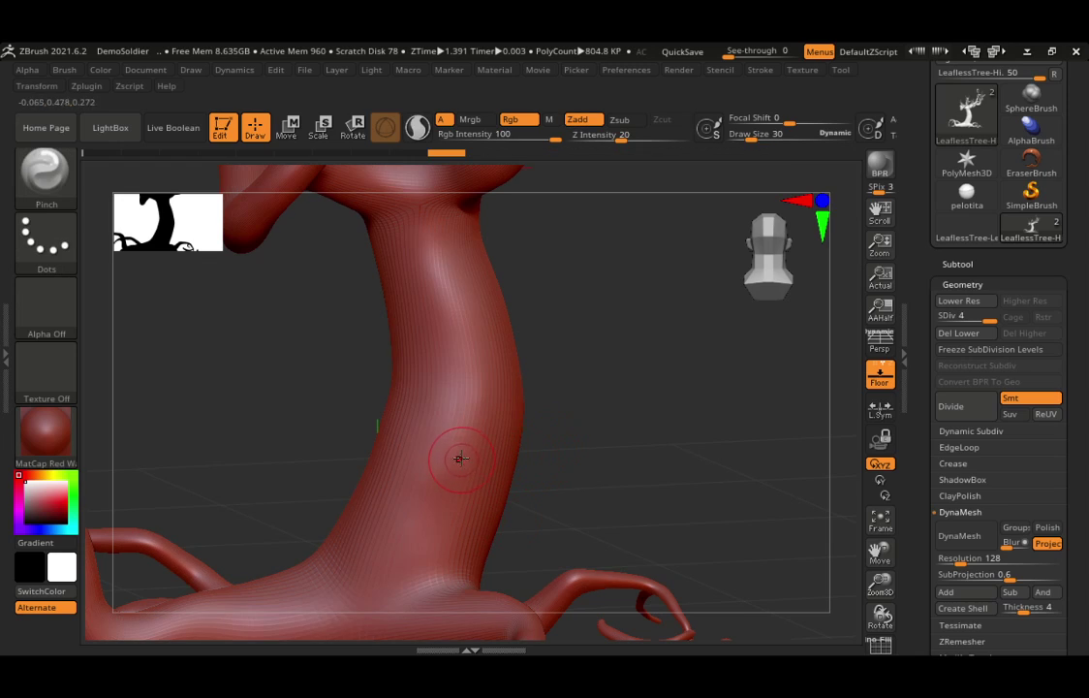
{"action": "key", "text": "shift"}
{"action": "mouse_move", "coordinate": [448, 509]}
{"action": "left_mouse_down", "text": "shift"}
{"action": "mouse_move", "coordinate": [437, 431]}
{"action": "mouse_move", "coordinate": [384, 525]}
{"action": "mouse_move", "coordinate": [402, 469]}
{"action": "mouse_move", "coordinate": [375, 507]}
{"action": "mouse_move", "coordinate": [429, 408]}
{"action": "mouse_move", "coordinate": [439, 337]}
{"action": "left_mouse_up", "text": "shift"}
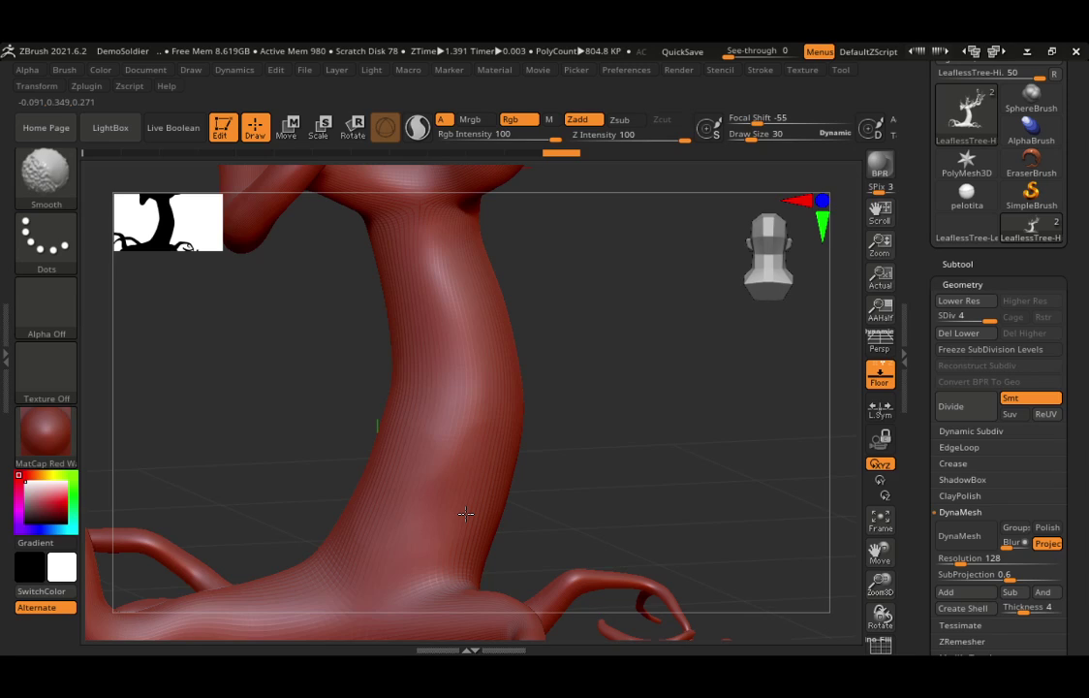
{"action": "left_click_drag", "start_coordinate": [543, 426], "coordinate": [723, 245]}
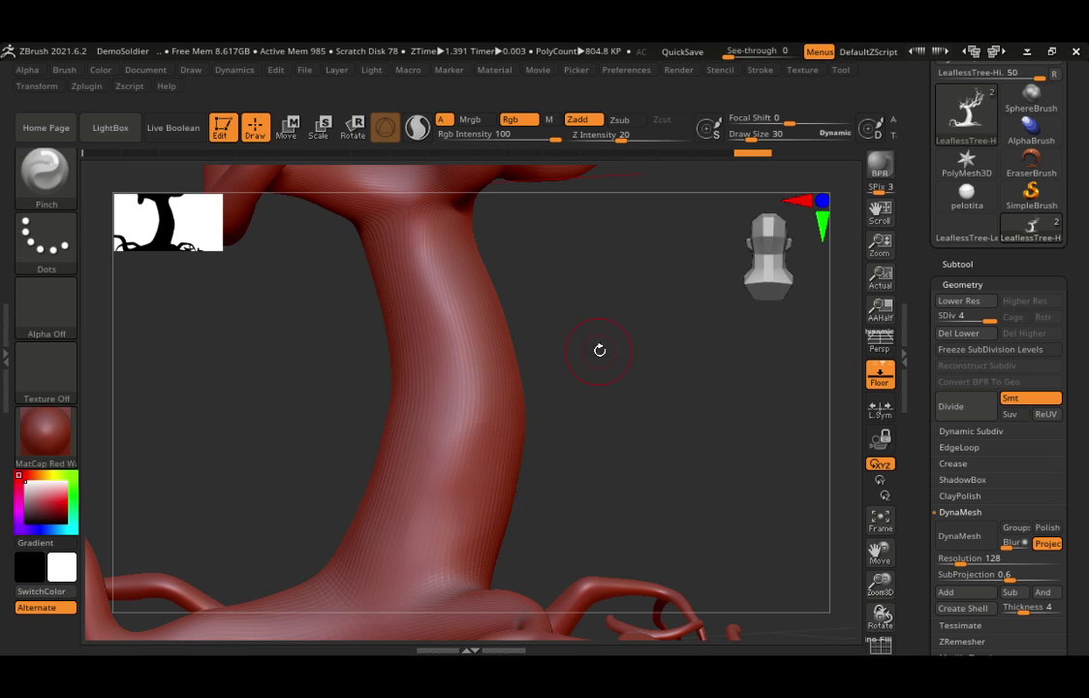
{"action": "left_click_drag", "start_coordinate": [567, 388], "coordinate": [487, 372]}
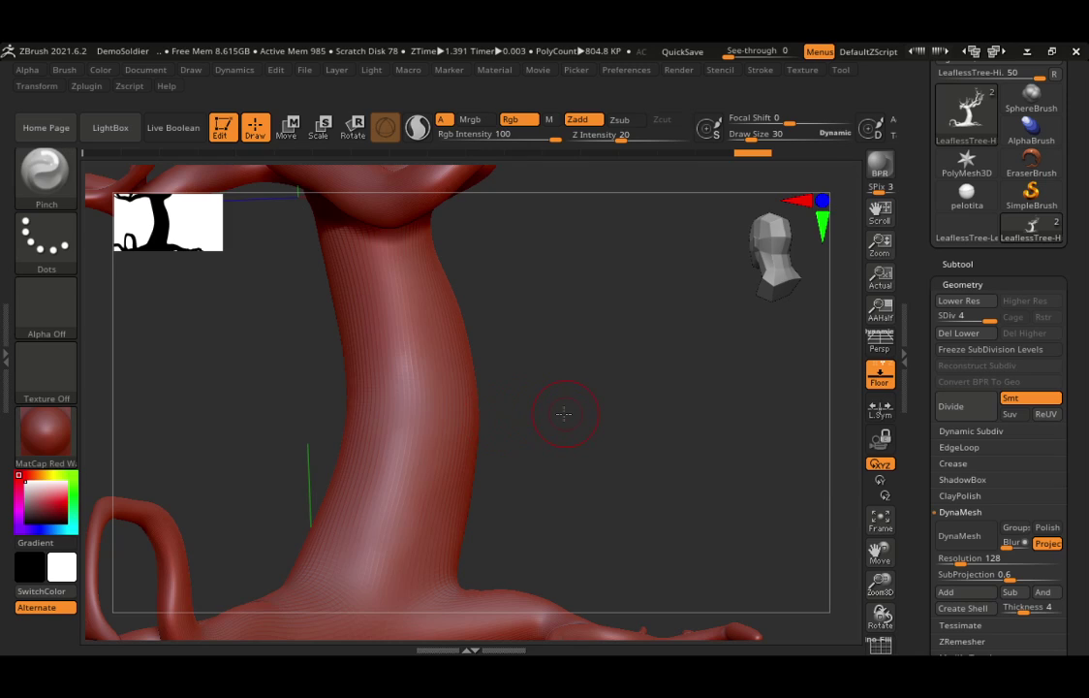
{"action": "left_click_drag", "start_coordinate": [564, 414], "coordinate": [90, 232]}
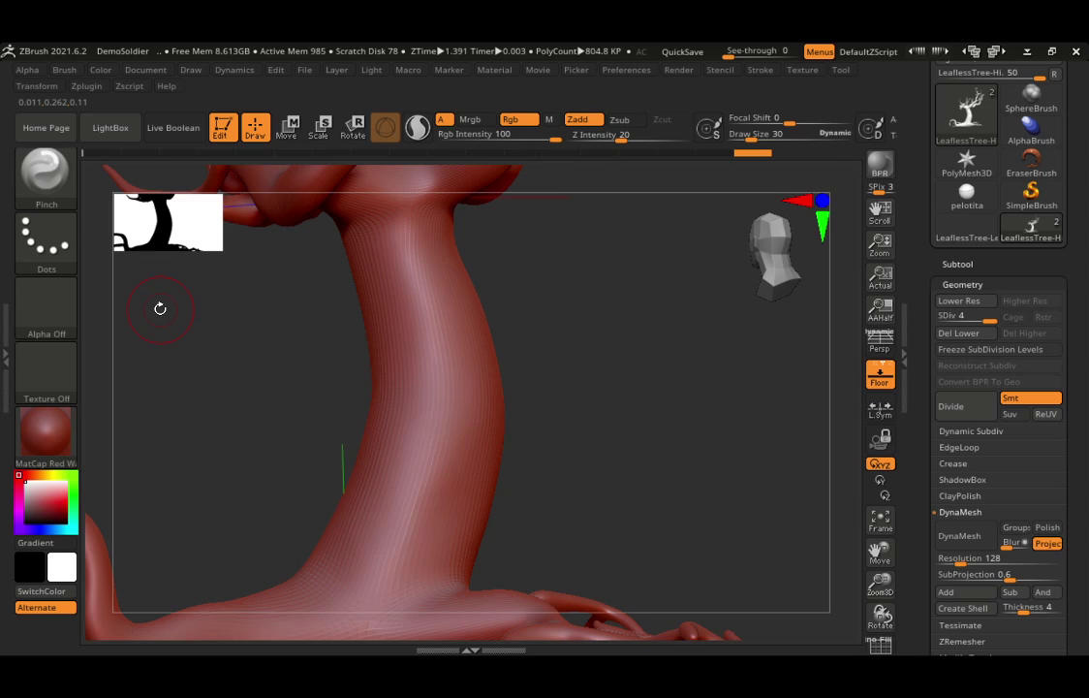
- Give the Pinch brush the DragRect stroke and Alpha 14, and mask a round spot on the trunk
{"action": "left_click", "coordinate": [48, 241]}
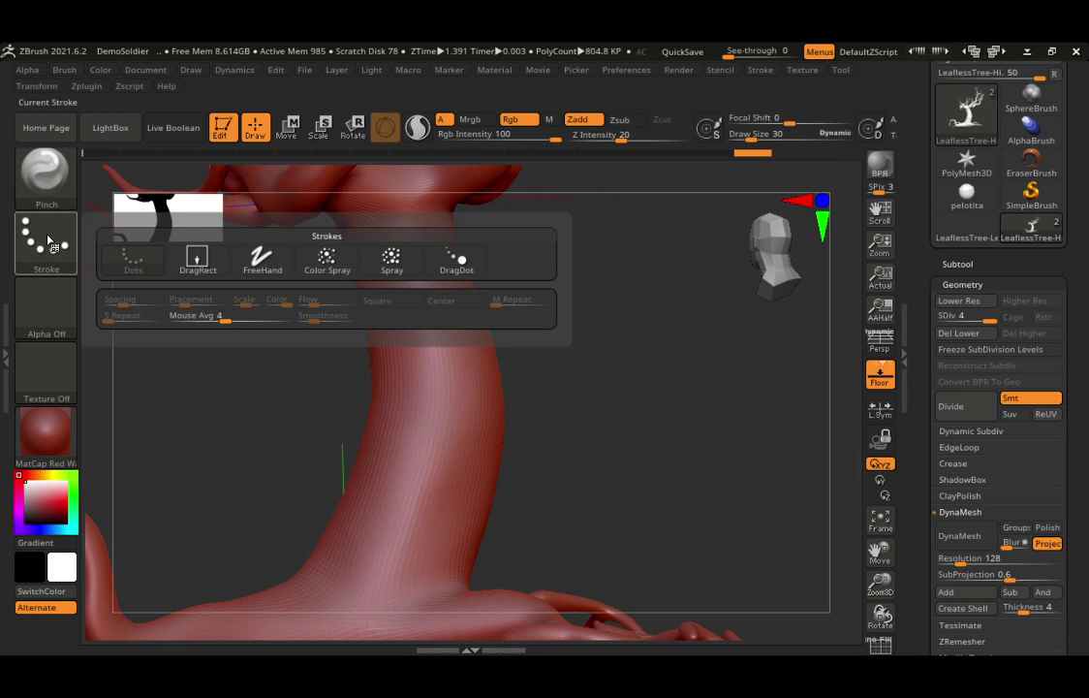
{"action": "left_click", "coordinate": [196, 260]}
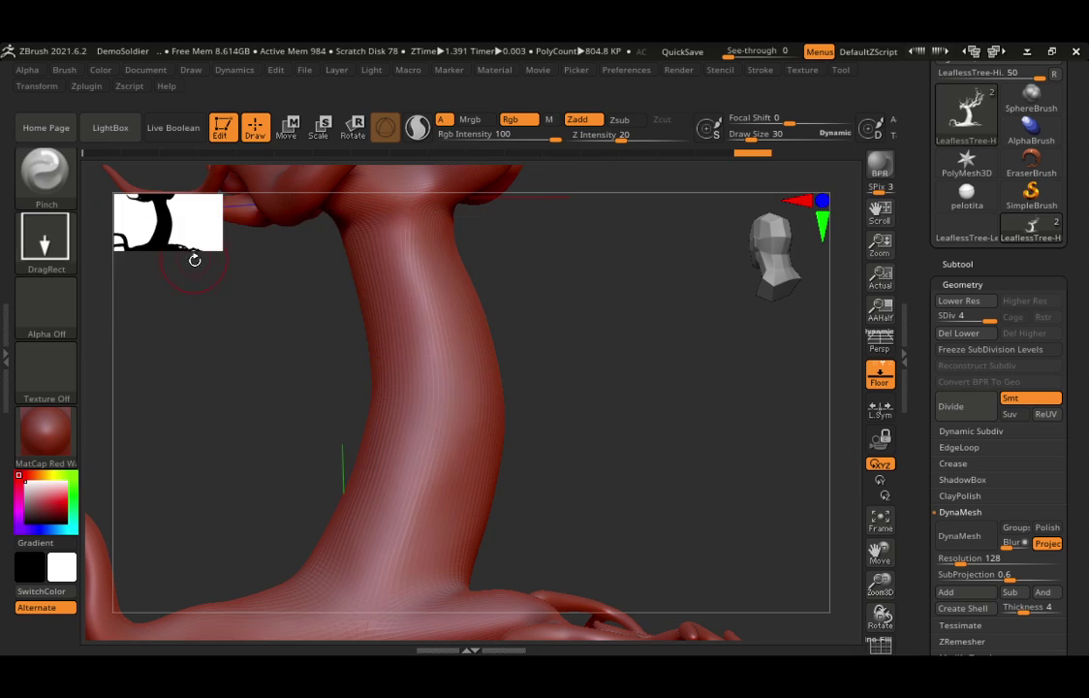
{"action": "left_click", "coordinate": [39, 308]}
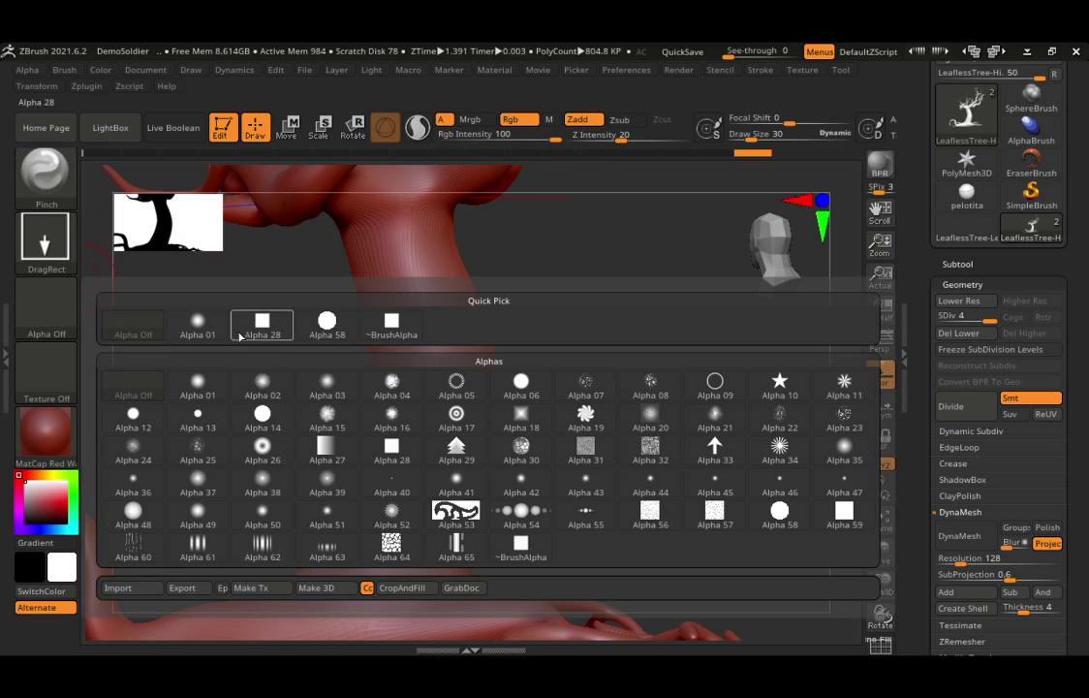
{"action": "mouse_move", "coordinate": [331, 330]}
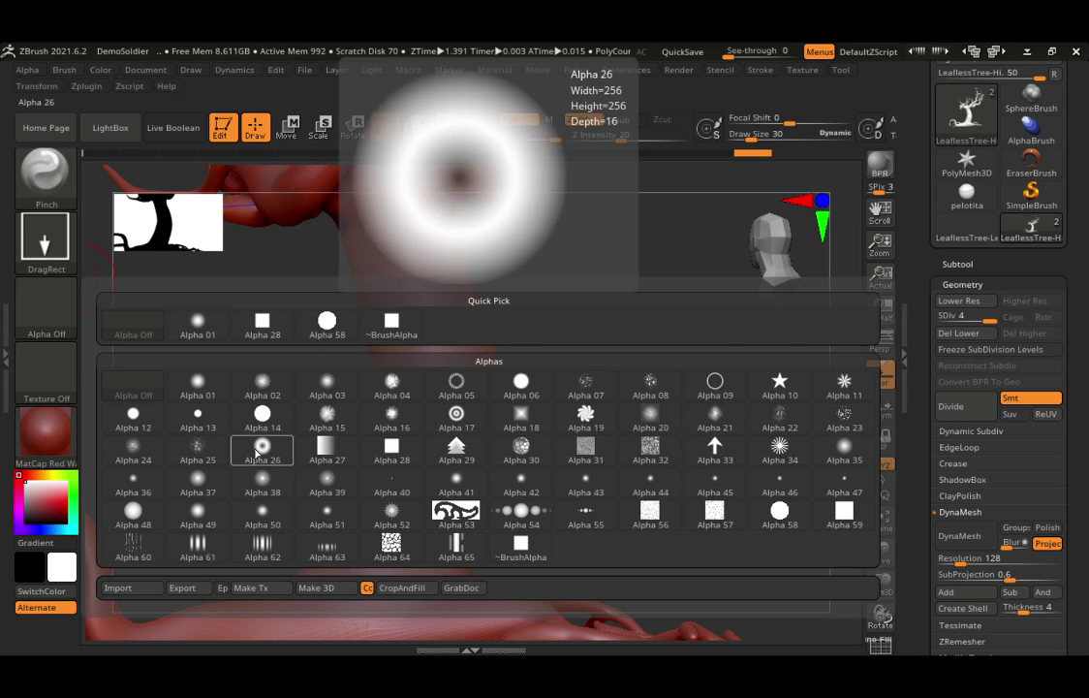
{"action": "mouse_move", "coordinate": [152, 434]}
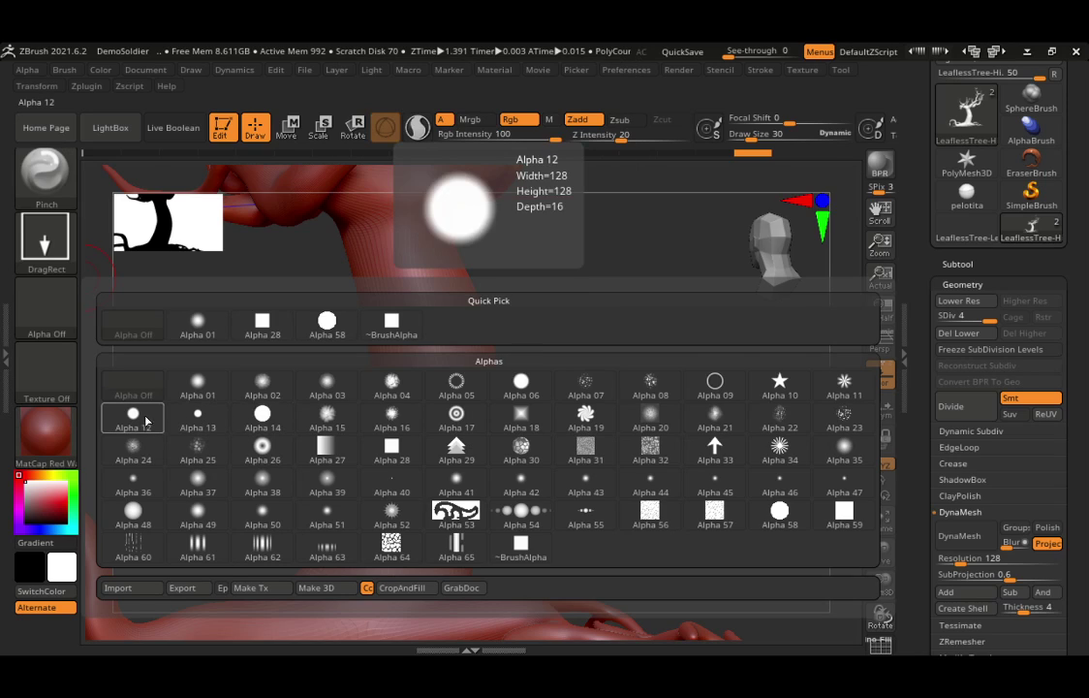
{"action": "left_click", "coordinate": [259, 417]}
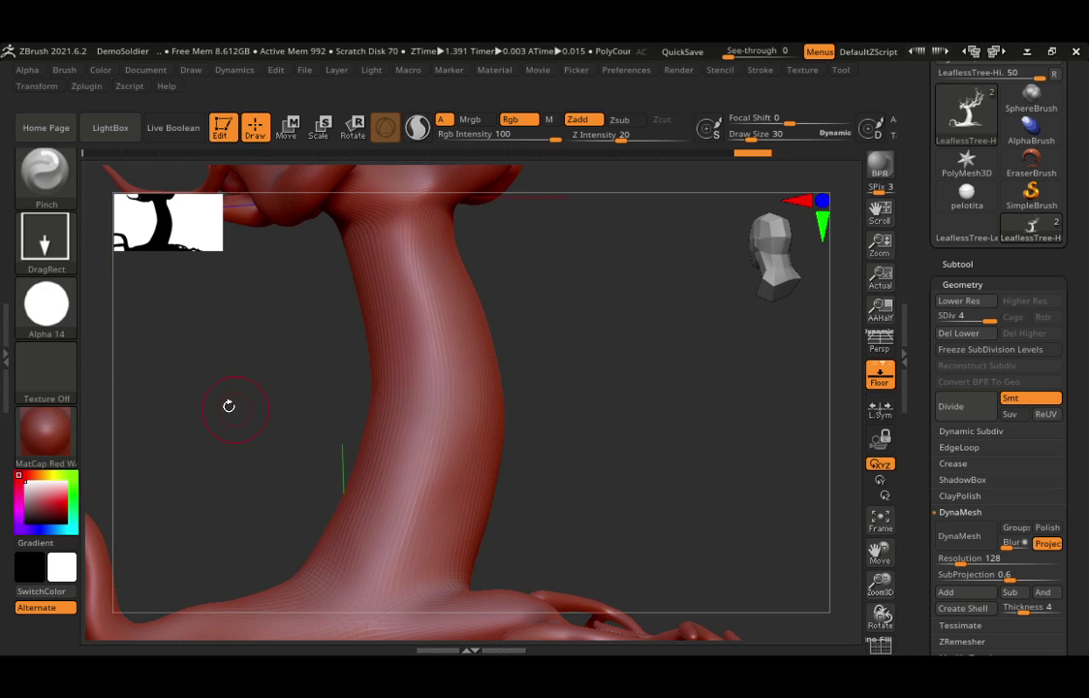
{"action": "left_click", "coordinate": [440, 365], "text": "ctrl"}
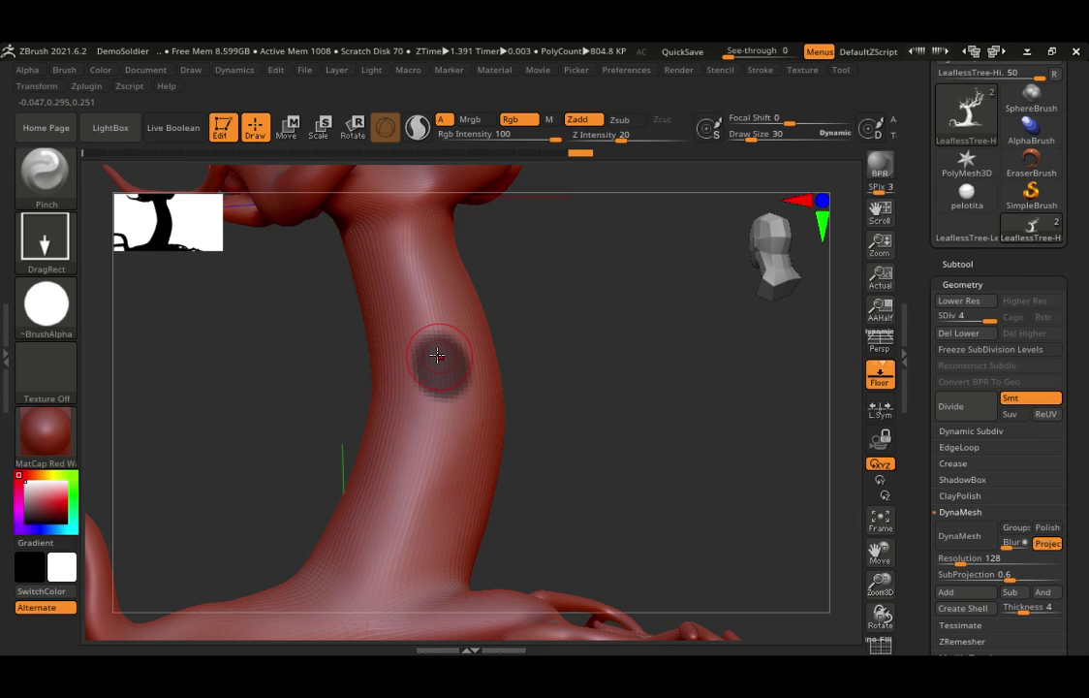
- Switch to the Standard brush and set its stroke to DragRect
{"action": "key", "text": "b"}
{"action": "key", "text": "Escape"}
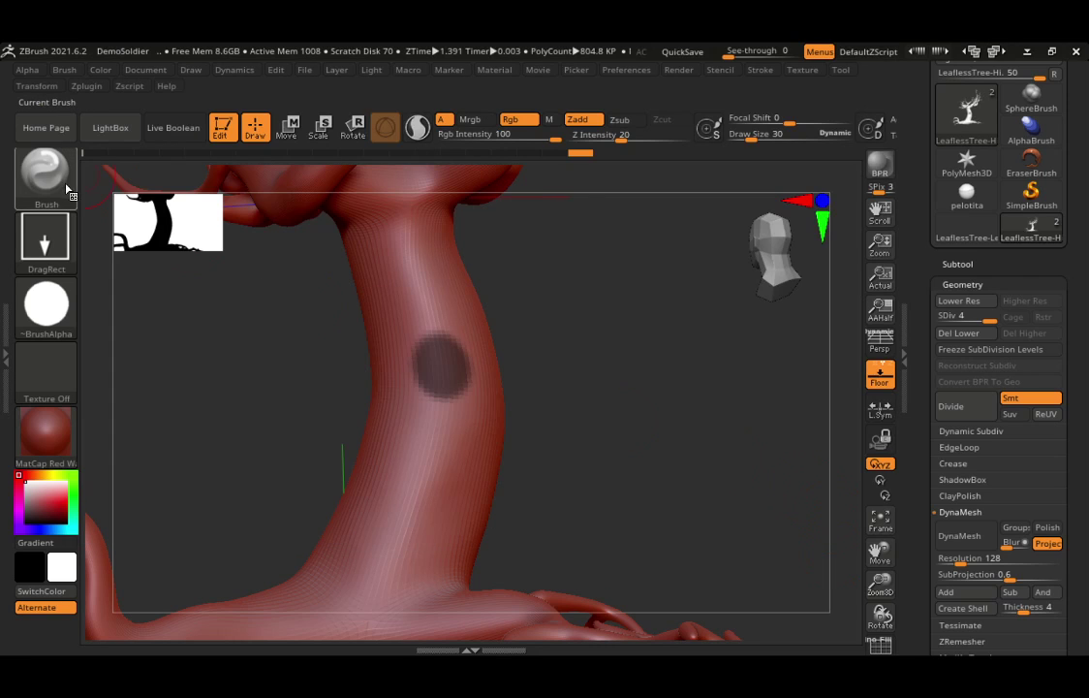
{"action": "key", "text": "b"}
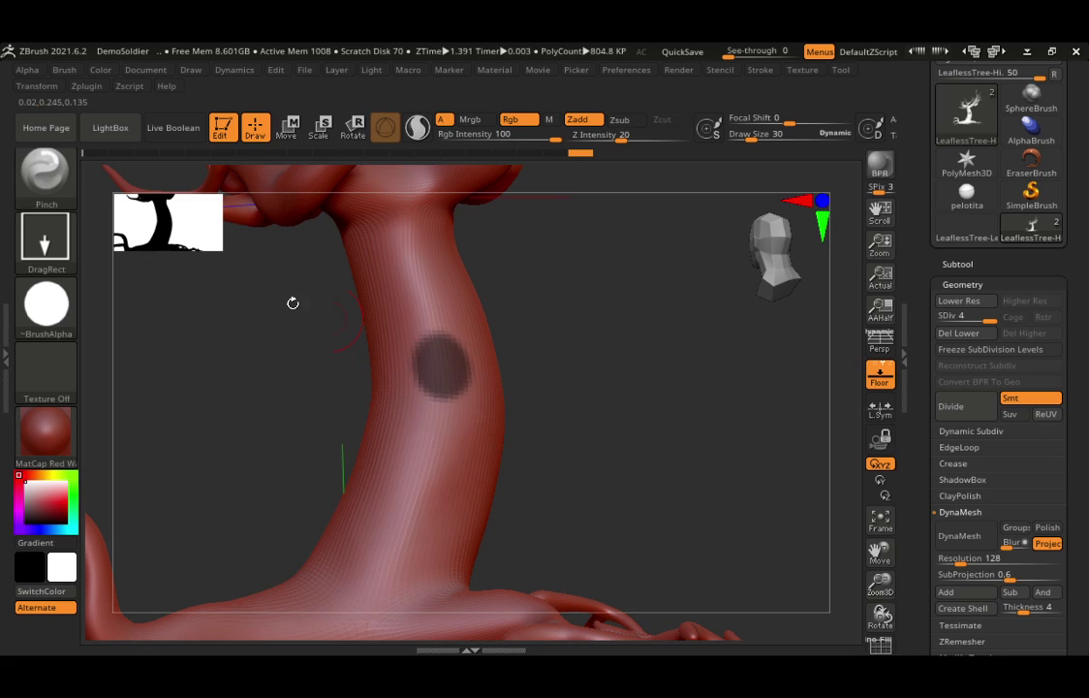
{"action": "left_click", "coordinate": [45, 169]}
{"action": "left_click", "coordinate": [749, 444]}
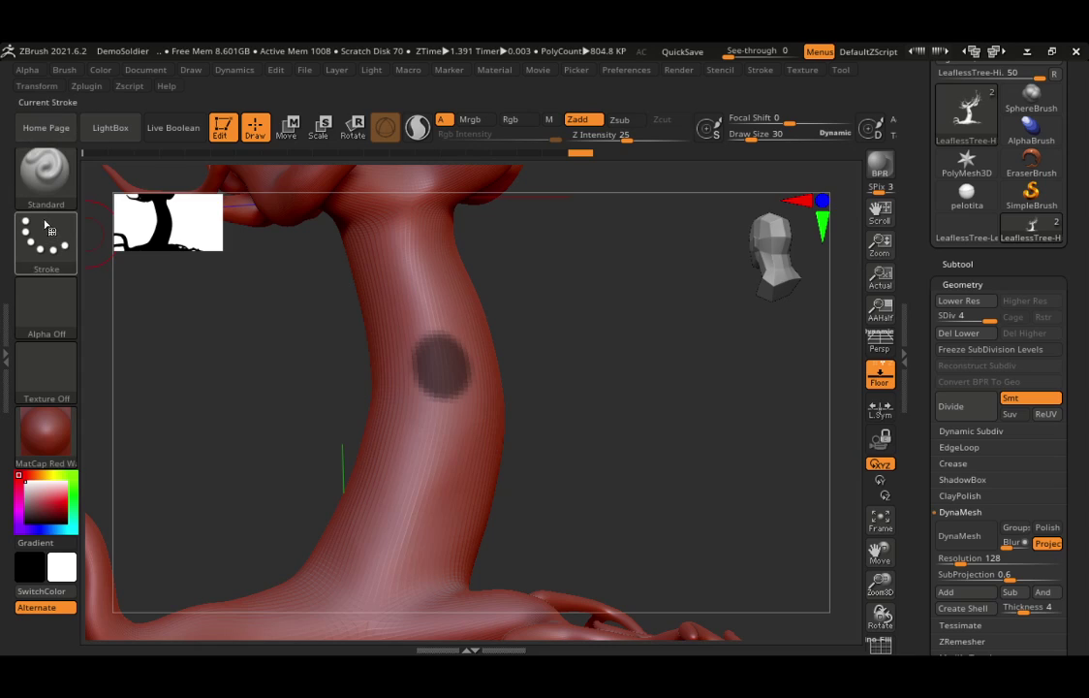
{"action": "left_click", "coordinate": [39, 251]}
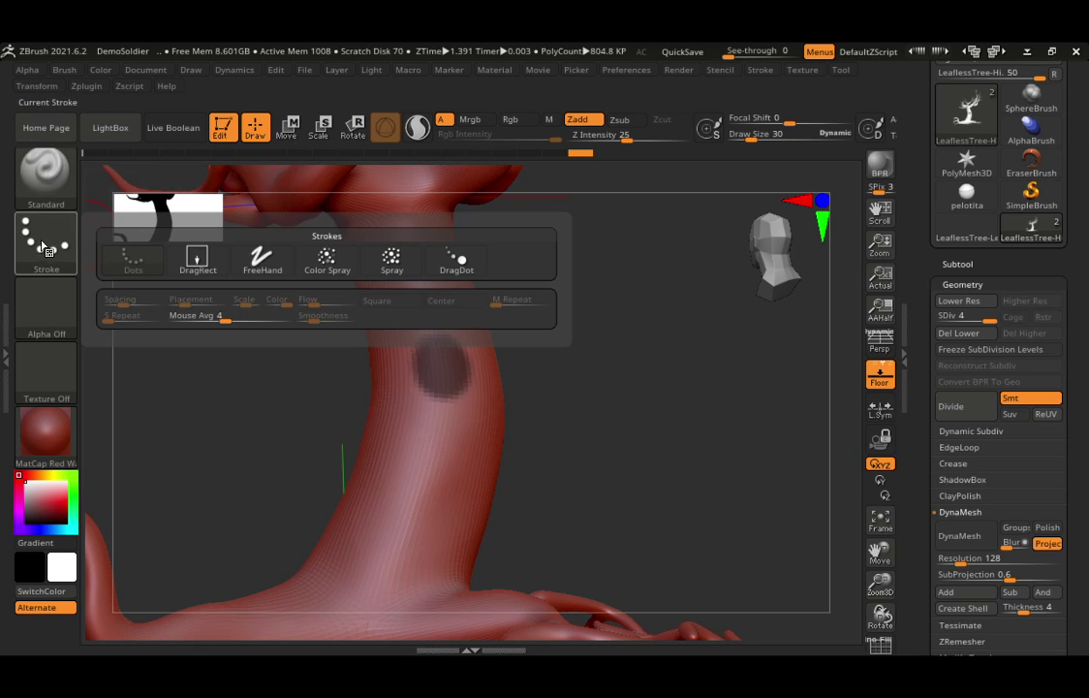
{"action": "left_click", "coordinate": [196, 259]}
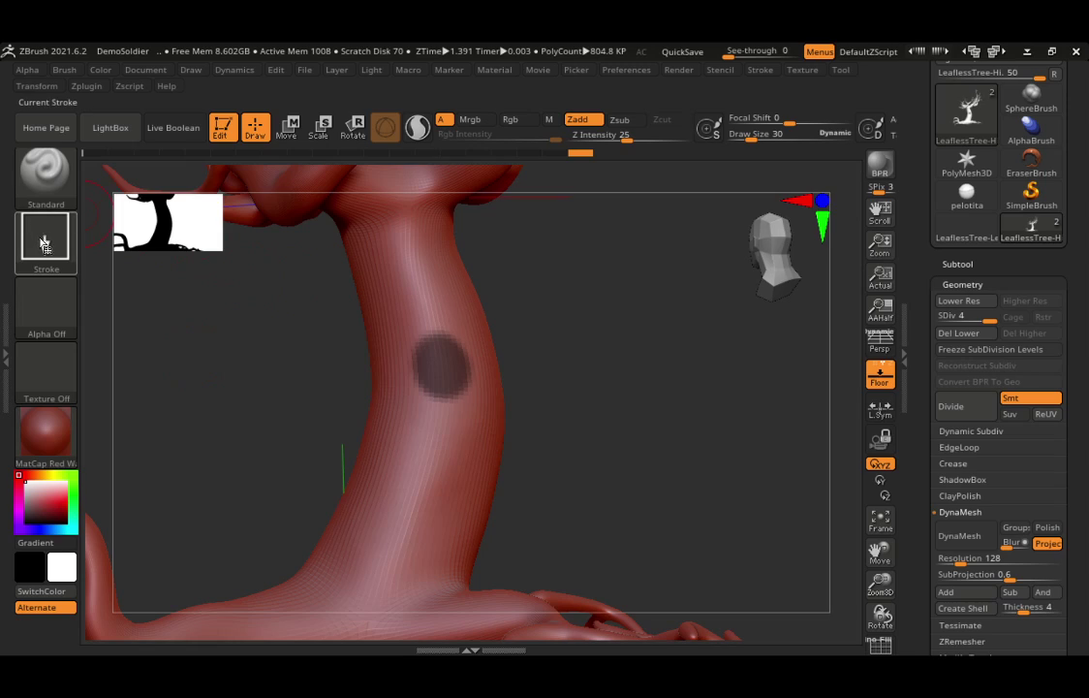
- Invert the mask on the tree and clear it completely
{"action": "left_click_drag", "start_coordinate": [545, 263], "coordinate": [570, 284]}
{"action": "left_click", "coordinate": [568, 283], "text": "ctrl"}
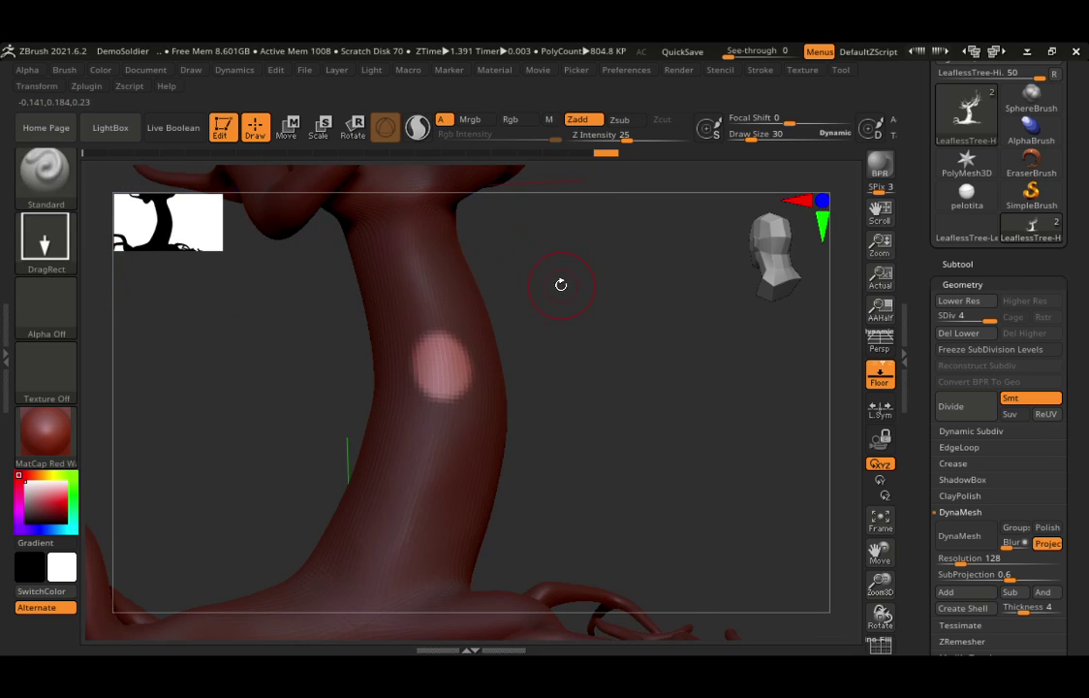
{"action": "left_click", "coordinate": [560, 284], "text": "ctrl"}
{"action": "left_click", "coordinate": [560, 284], "text": "ctrl"}
{"action": "left_click_drag", "start_coordinate": [557, 282], "coordinate": [571, 291], "text": "ctrl"}
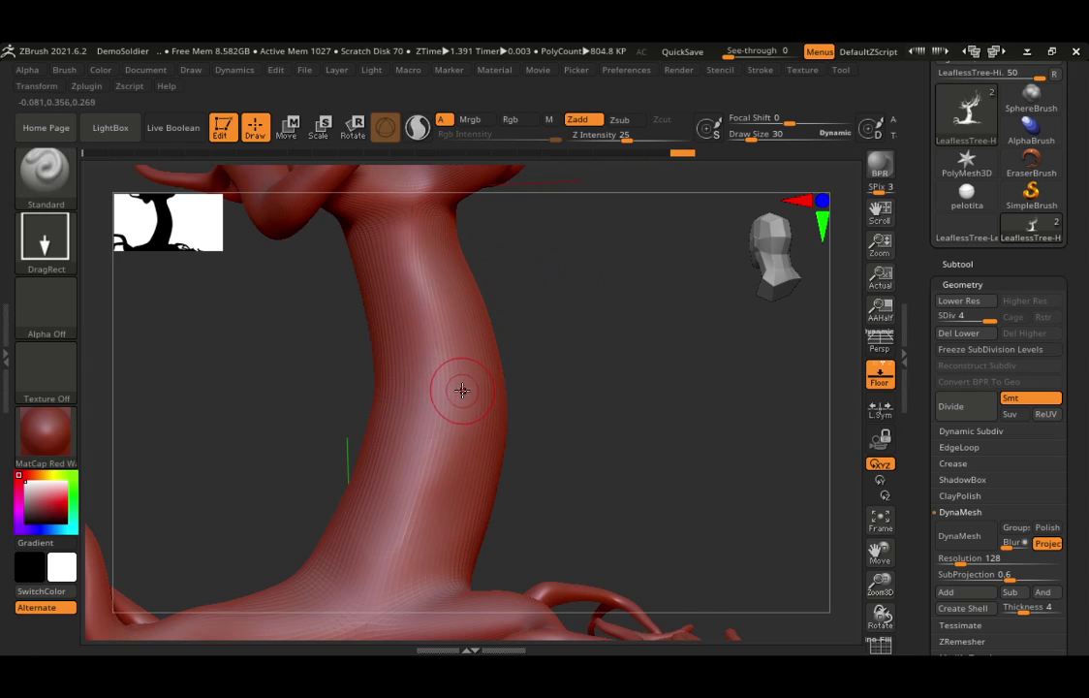
- Set the Standard brush's alpha to the star-shaped Alpha 10
{"action": "key", "text": "ctrl"}
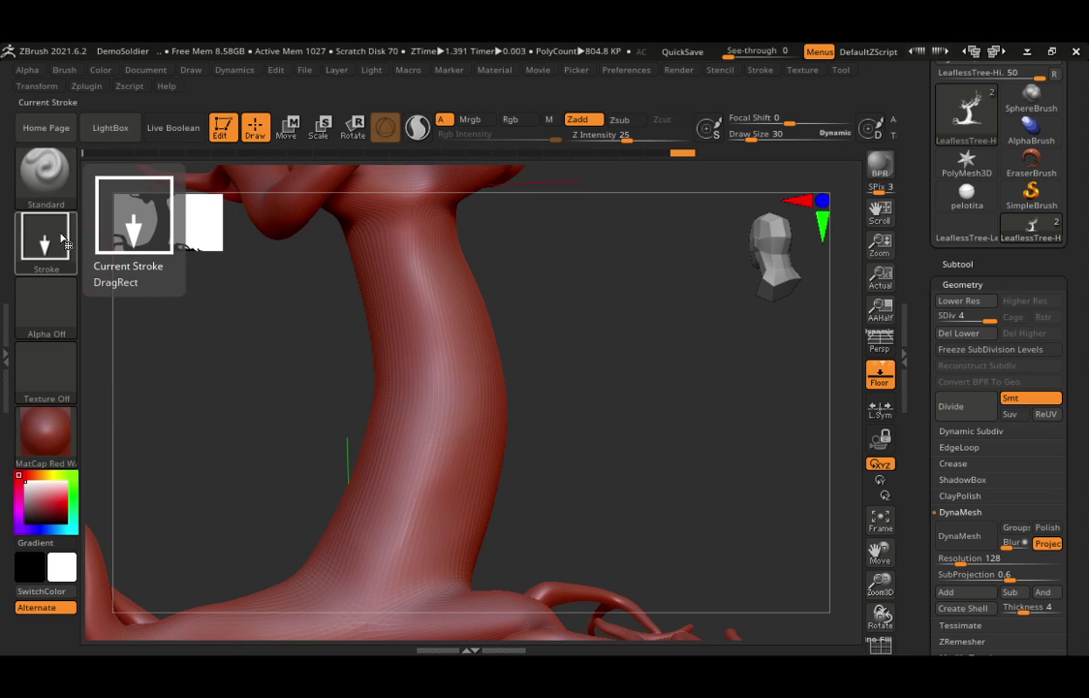
{"action": "left_click", "coordinate": [49, 312]}
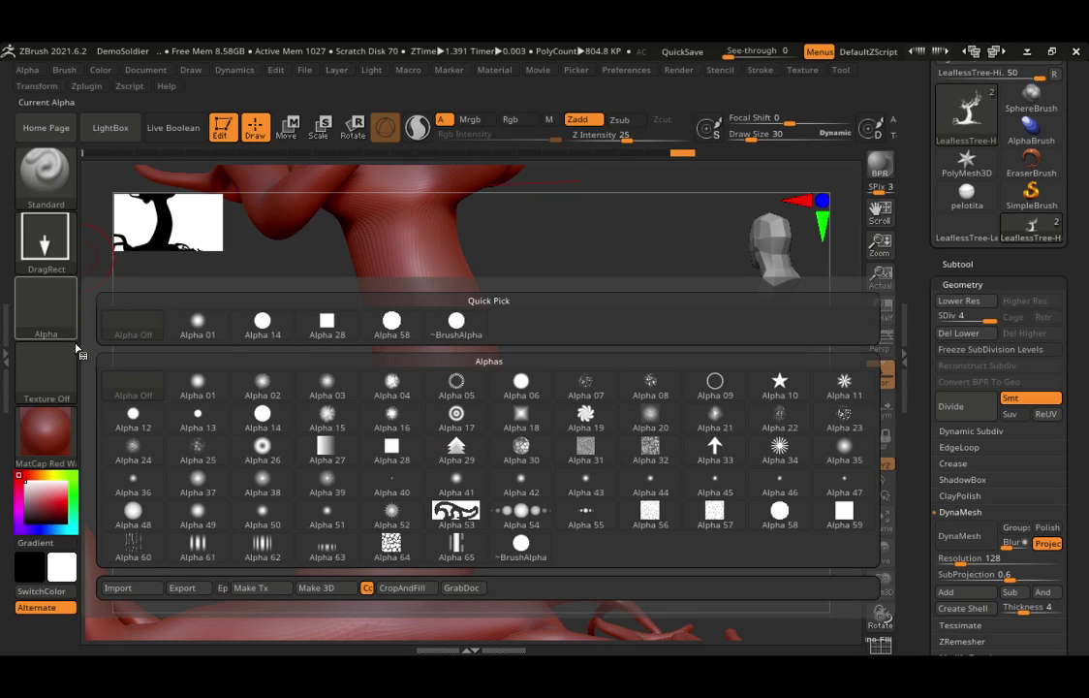
{"action": "mouse_move", "coordinate": [266, 429]}
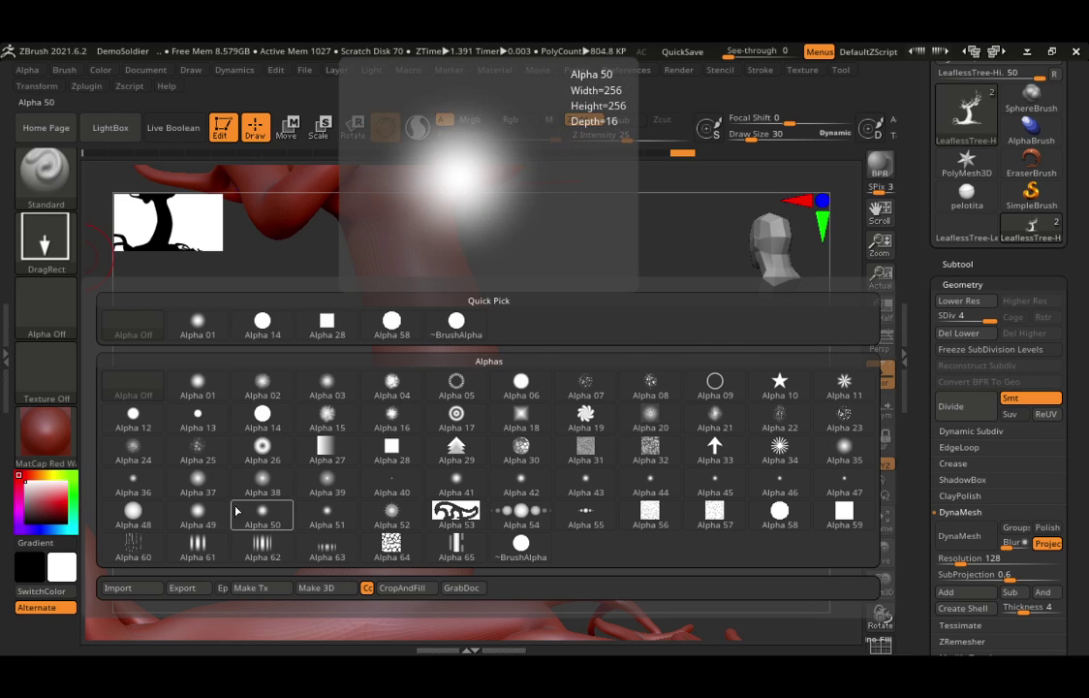
{"action": "left_click", "coordinate": [781, 383]}
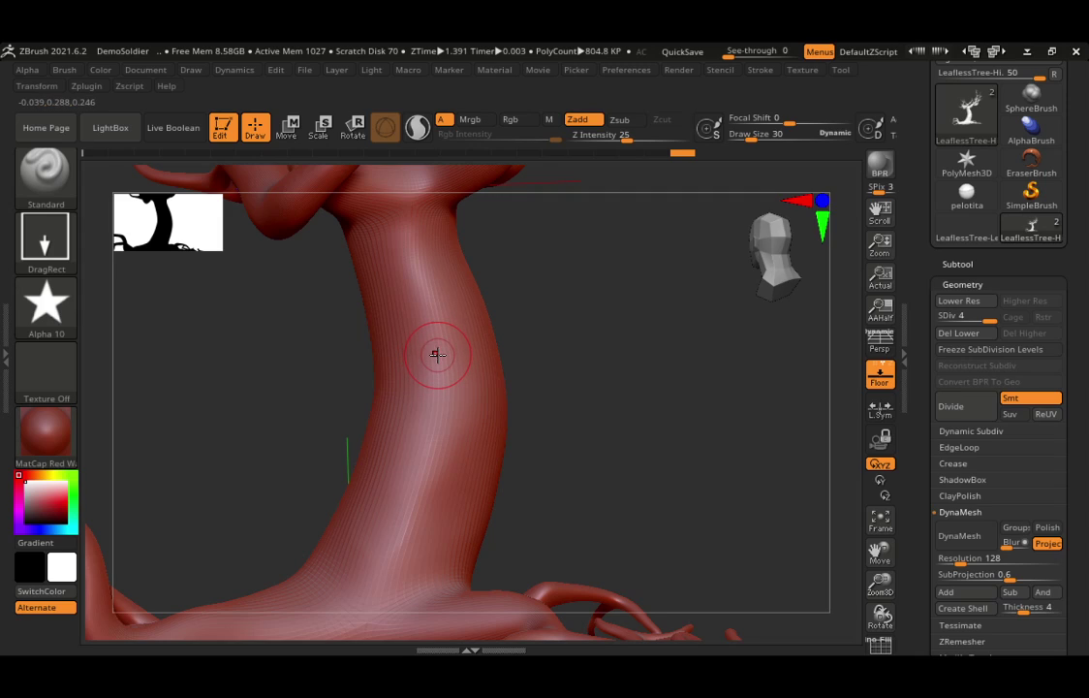
- Try two star stamps, one above the other, on the front of the trunk and undo both
{"action": "left_click_drag", "start_coordinate": [438, 353], "coordinate": [443, 425]}
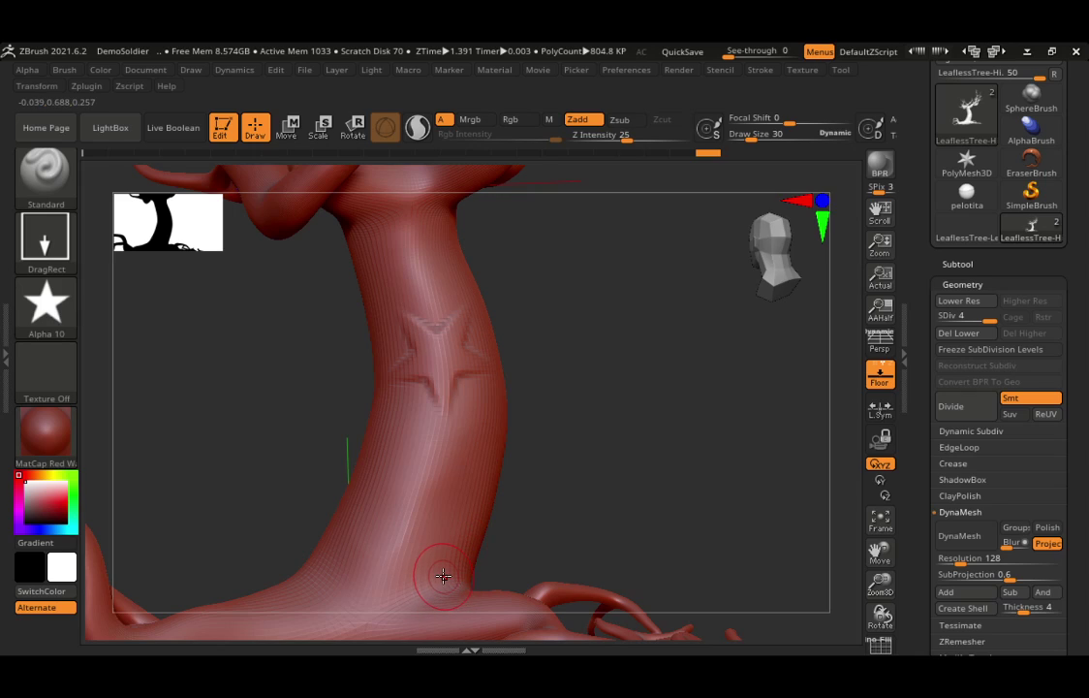
{"action": "left_click_drag", "start_coordinate": [427, 470], "coordinate": [430, 540]}
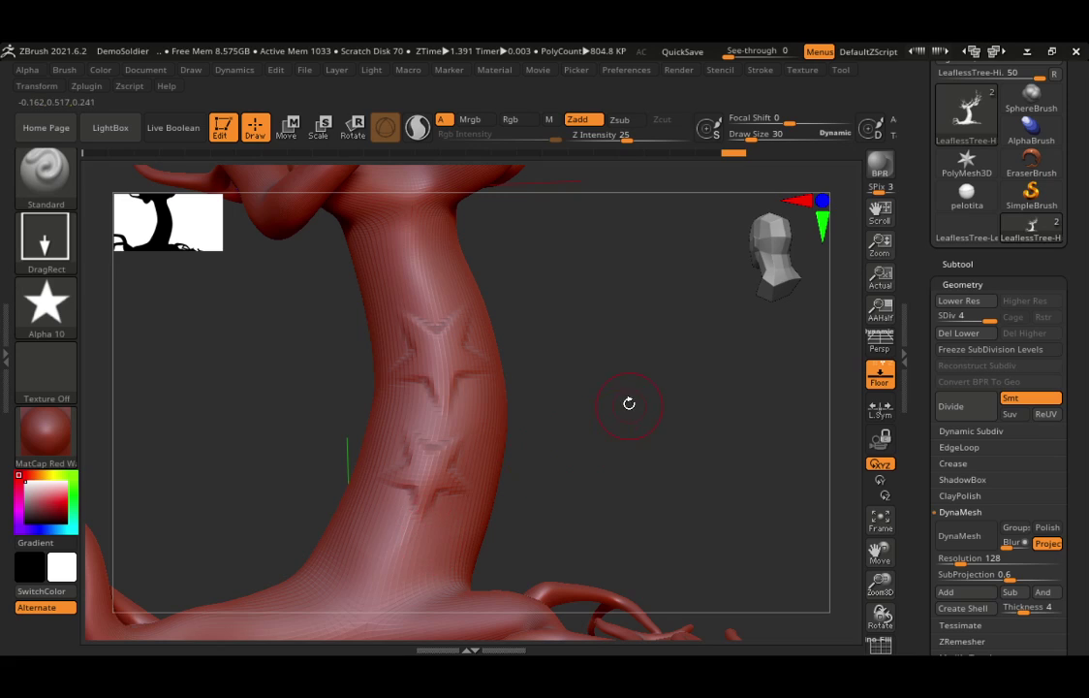
{"action": "left_click_drag", "start_coordinate": [630, 404], "coordinate": [532, 379]}
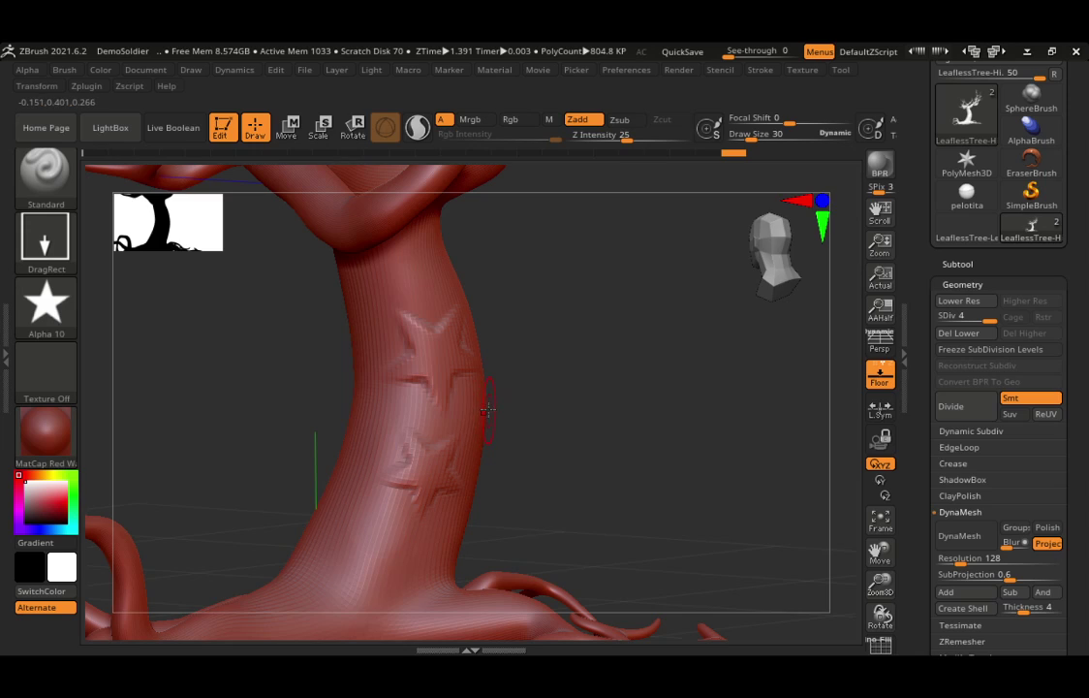
{"action": "key", "text": "ctrl+z"}
{"action": "key", "text": "ctrl+z"}
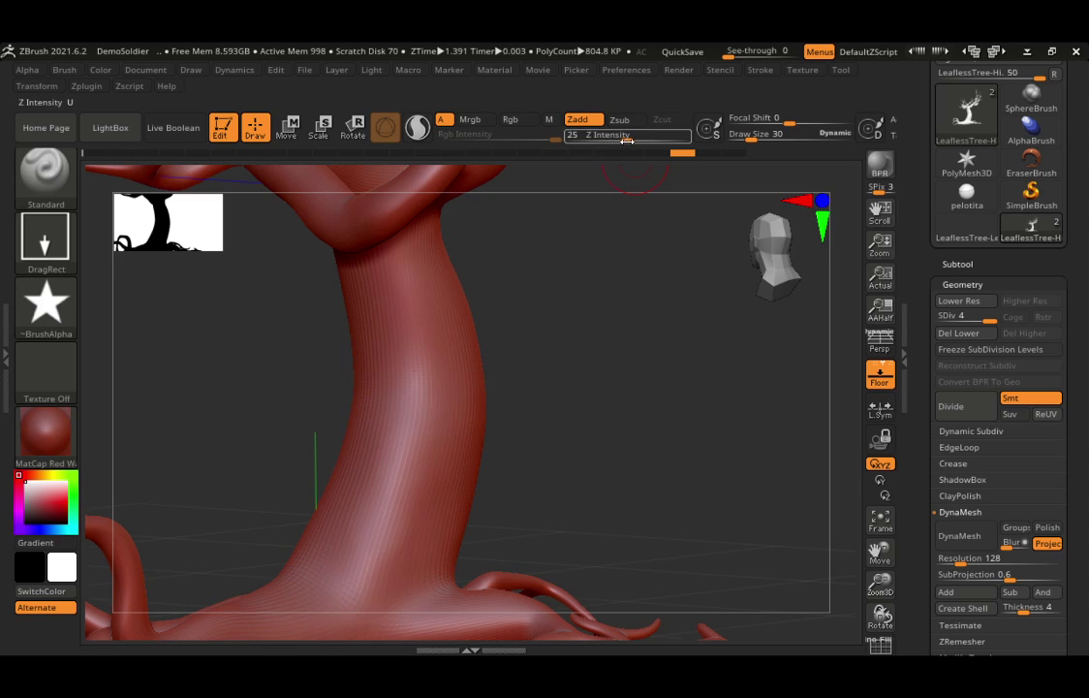
- Set the Z Intensity to 100, try a small star stamp on the upper trunk, and undo it
{"action": "left_click_drag", "start_coordinate": [599, 141], "coordinate": [691, 140]}
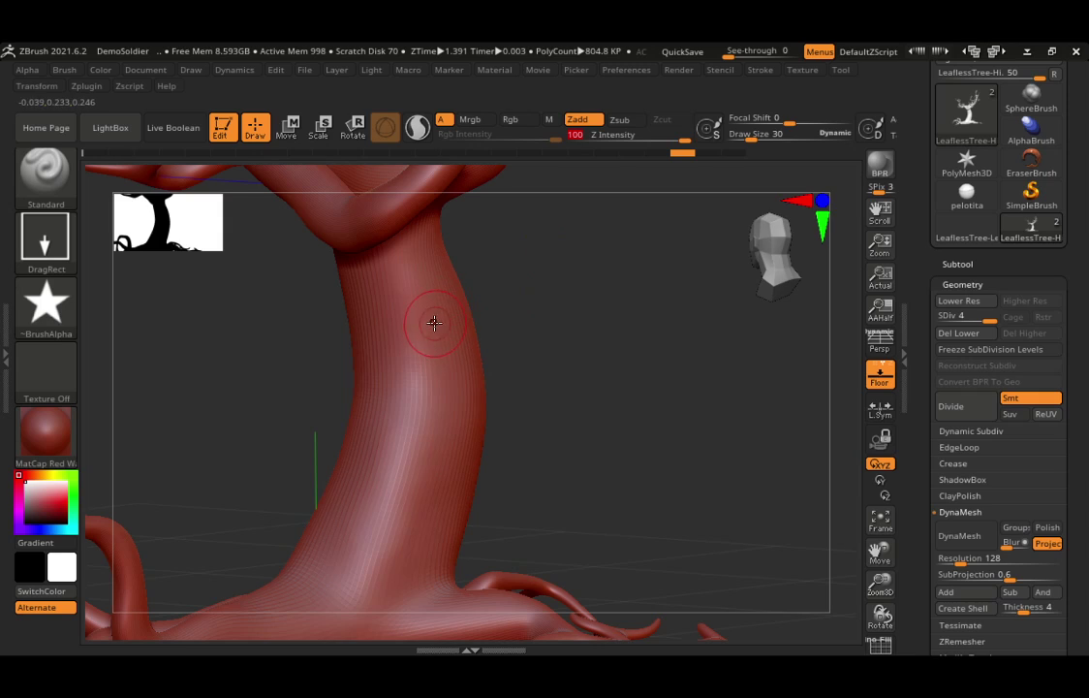
{"action": "left_click_drag", "start_coordinate": [435, 322], "coordinate": [435, 358]}
{"action": "mouse_move", "coordinate": [552, 283]}
{"action": "left_mouse_down"}
{"action": "mouse_move", "coordinate": [612, 296]}
{"action": "mouse_move", "coordinate": [588, 295]}
{"action": "mouse_move", "coordinate": [592, 313]}
{"action": "mouse_move", "coordinate": [674, 335]}
{"action": "mouse_move", "coordinate": [597, 359]}
{"action": "left_mouse_up"}
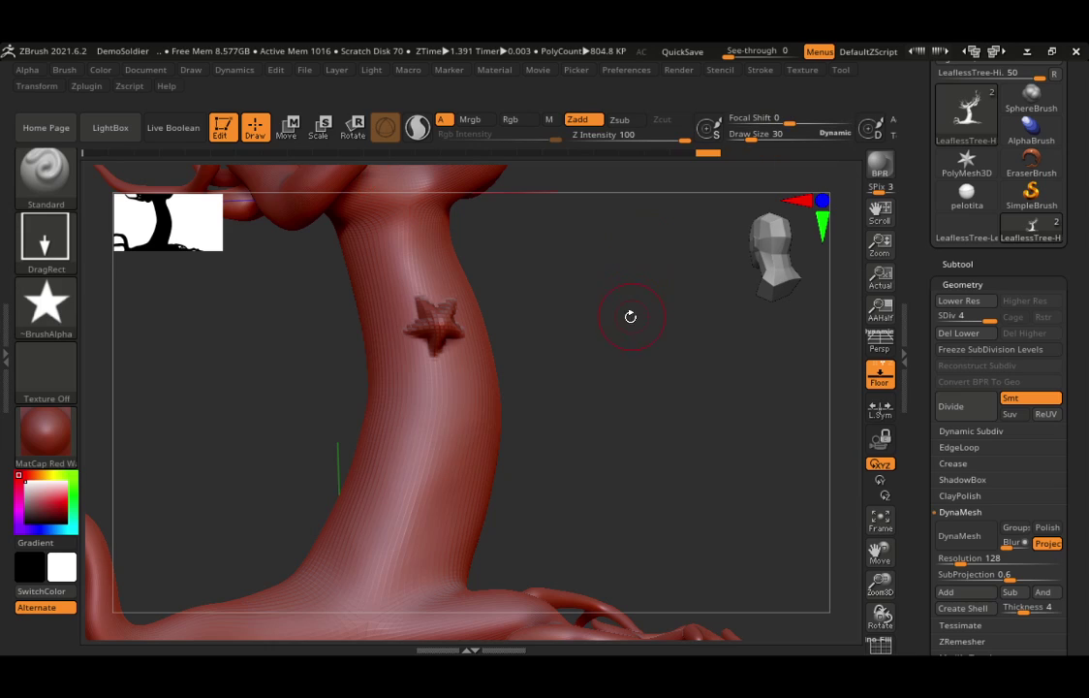
{"action": "key", "text": "ctrl+z"}
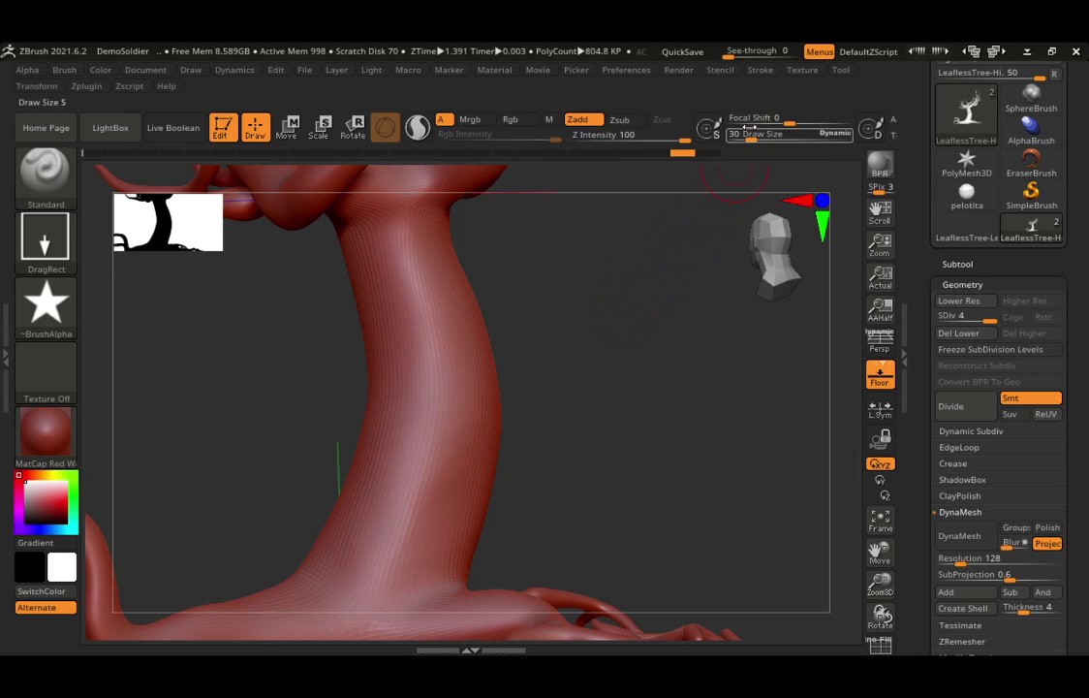
- Set the Focal Shift to -100 and stamp a raised star on the upper trunk
{"action": "left_click_drag", "start_coordinate": [782, 119], "coordinate": [683, 189]}
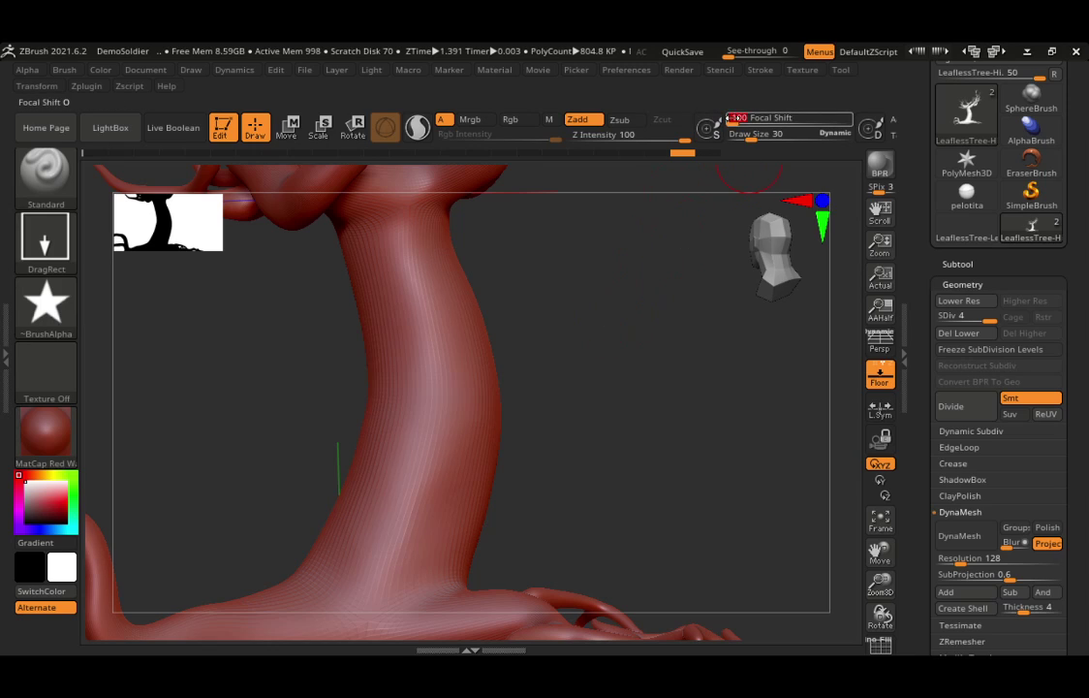
{"action": "left_click", "coordinate": [751, 120]}
{"action": "left_click_drag", "start_coordinate": [781, 122], "coordinate": [785, 122]}
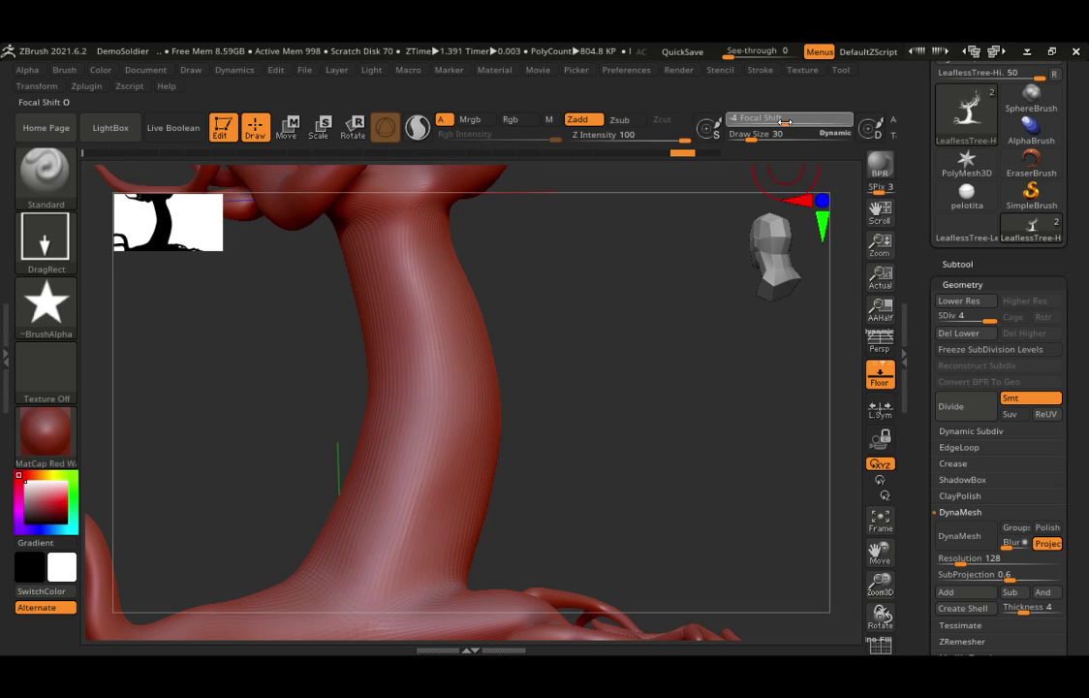
{"action": "left_click_drag", "start_coordinate": [785, 122], "coordinate": [447, 346]}
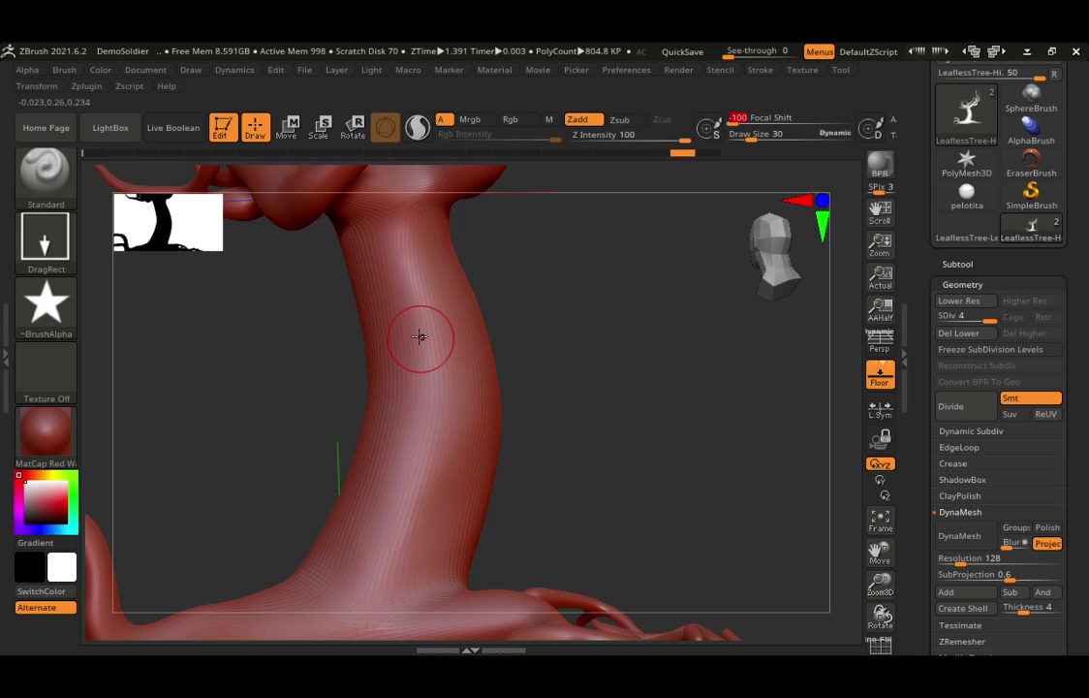
{"action": "left_click_drag", "start_coordinate": [427, 322], "coordinate": [434, 384]}
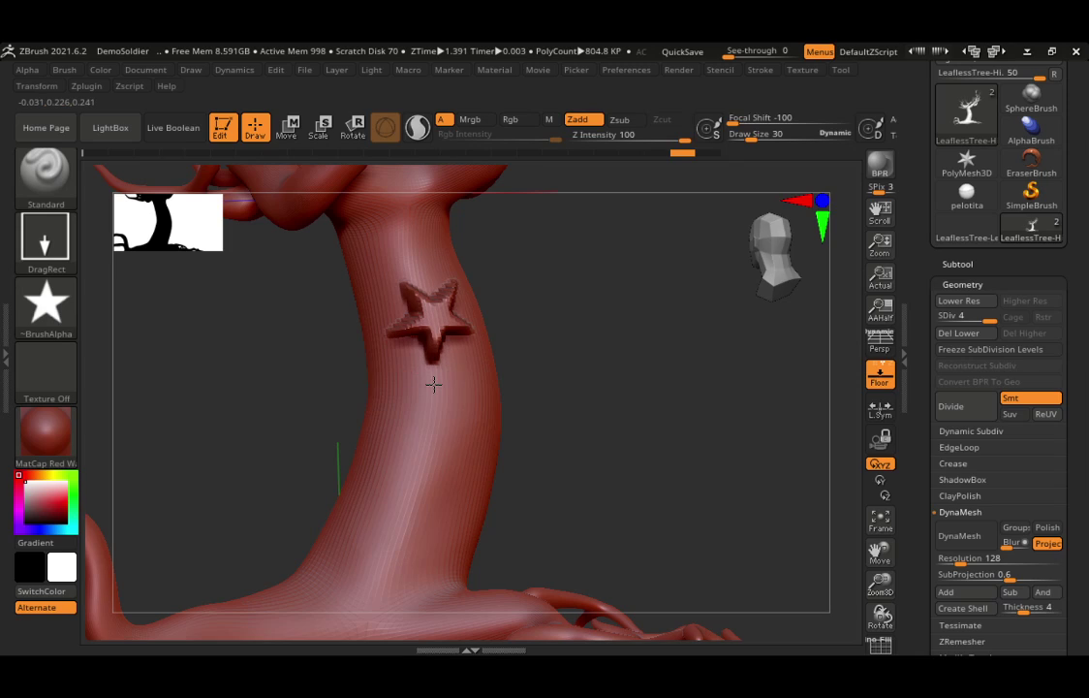
- Examine the relief and edges of the star on the trunk from the side and in close-up
{"action": "left_click_drag", "start_coordinate": [582, 310], "coordinate": [607, 374]}
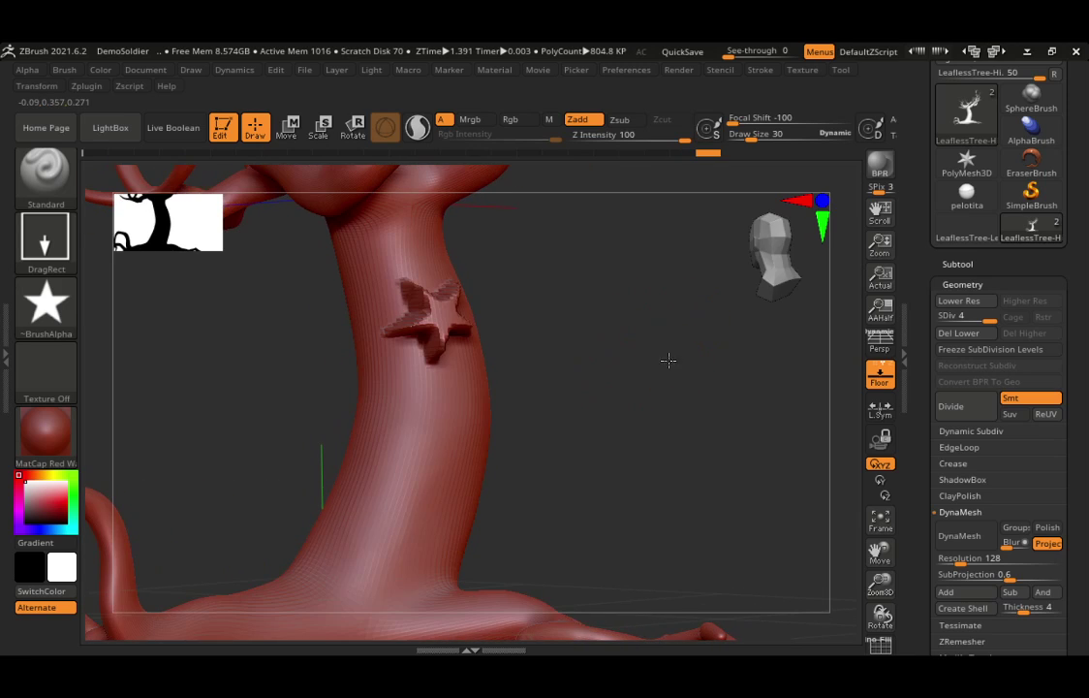
{"action": "left_click_drag", "start_coordinate": [668, 360], "coordinate": [593, 446]}
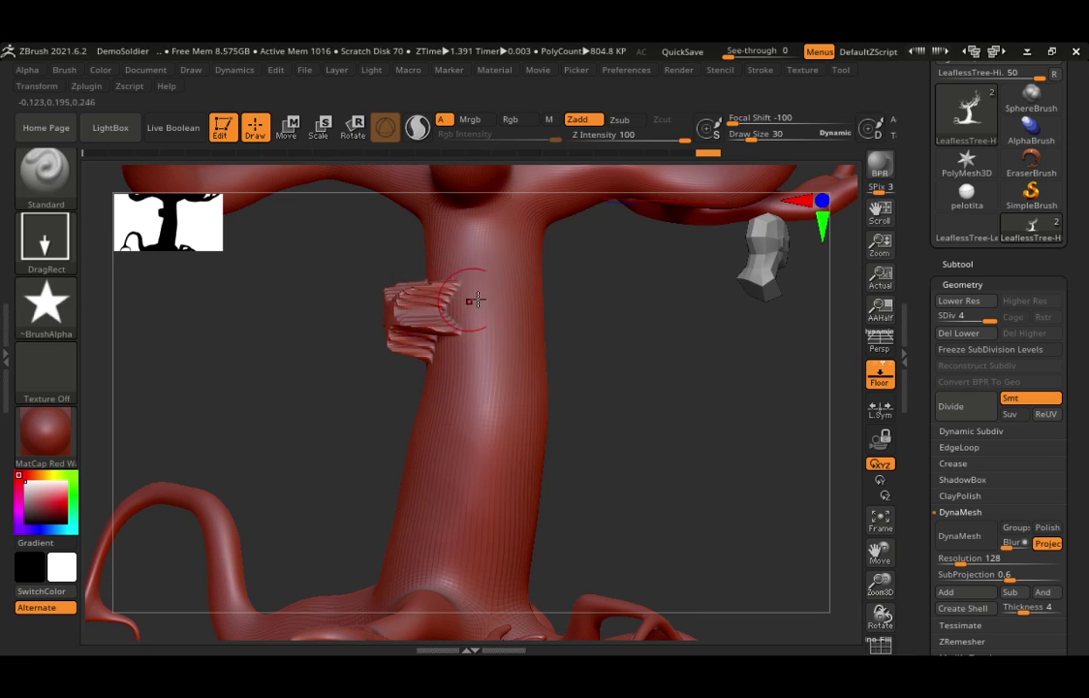
{"action": "right_click_drag", "start_coordinate": [445, 303], "coordinate": [540, 333], "text": "ctrl"}
{"action": "right_click_drag", "start_coordinate": [383, 281], "coordinate": [486, 353]}
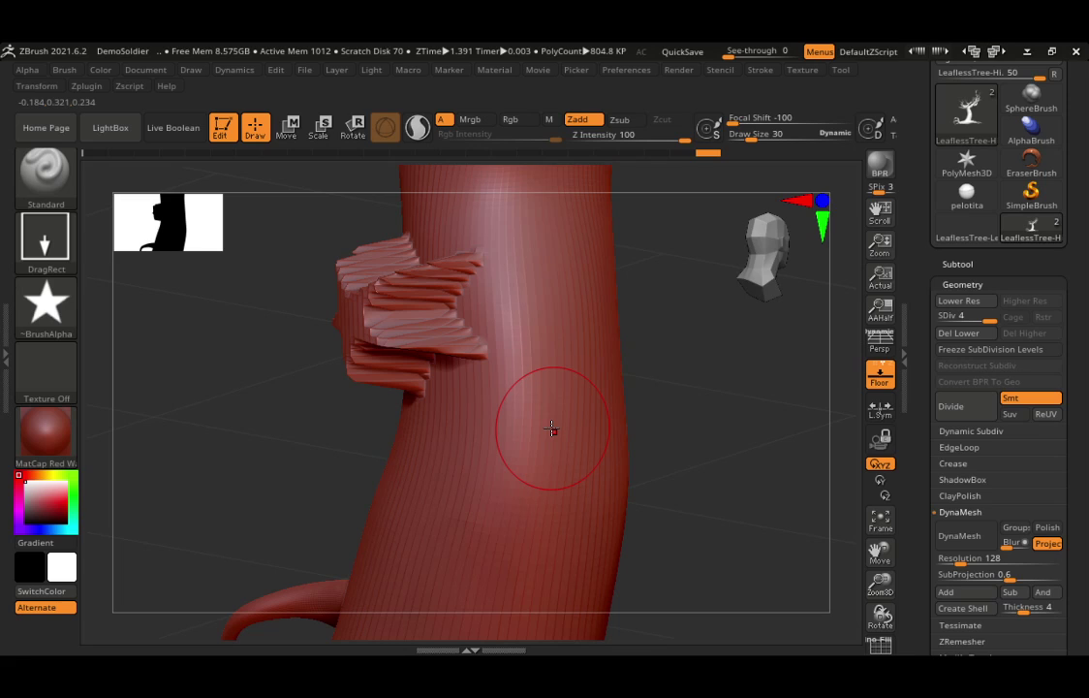
{"action": "right_click_drag", "start_coordinate": [637, 336], "coordinate": [690, 338]}
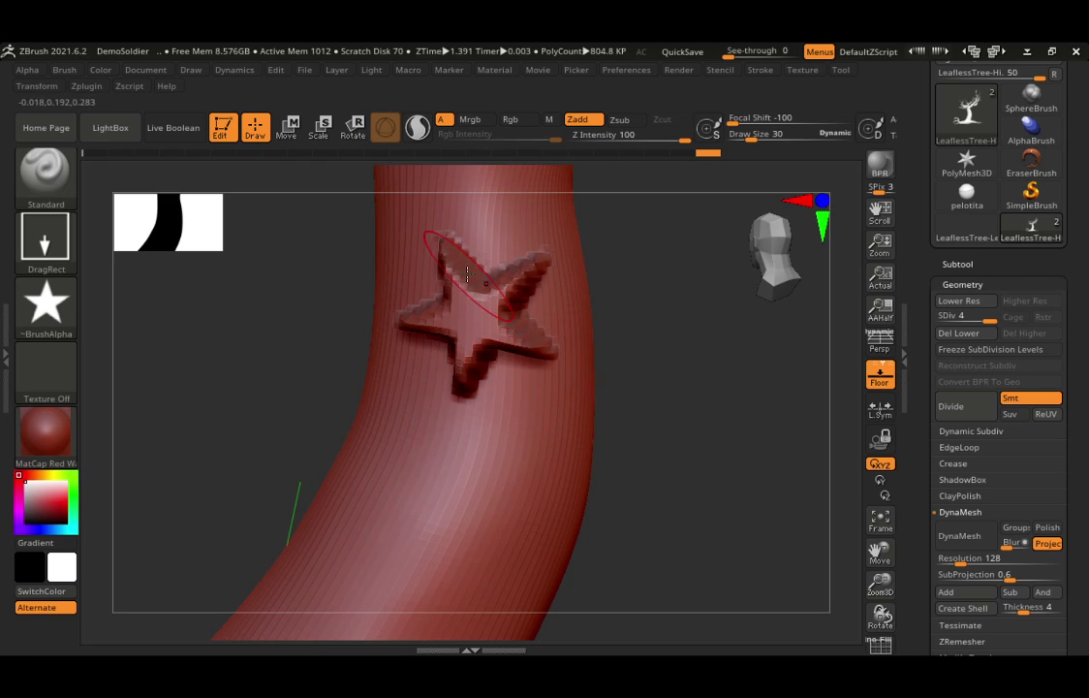
{"action": "key", "text": "ctrl"}
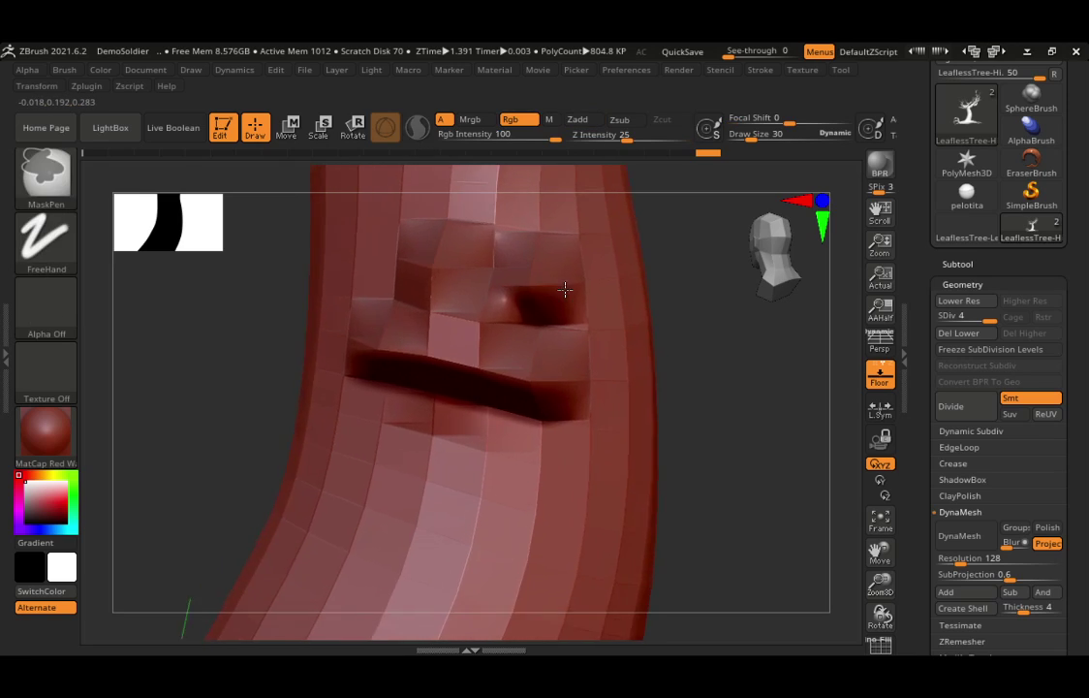
{"action": "key", "text": "ctrl+shift+z"}
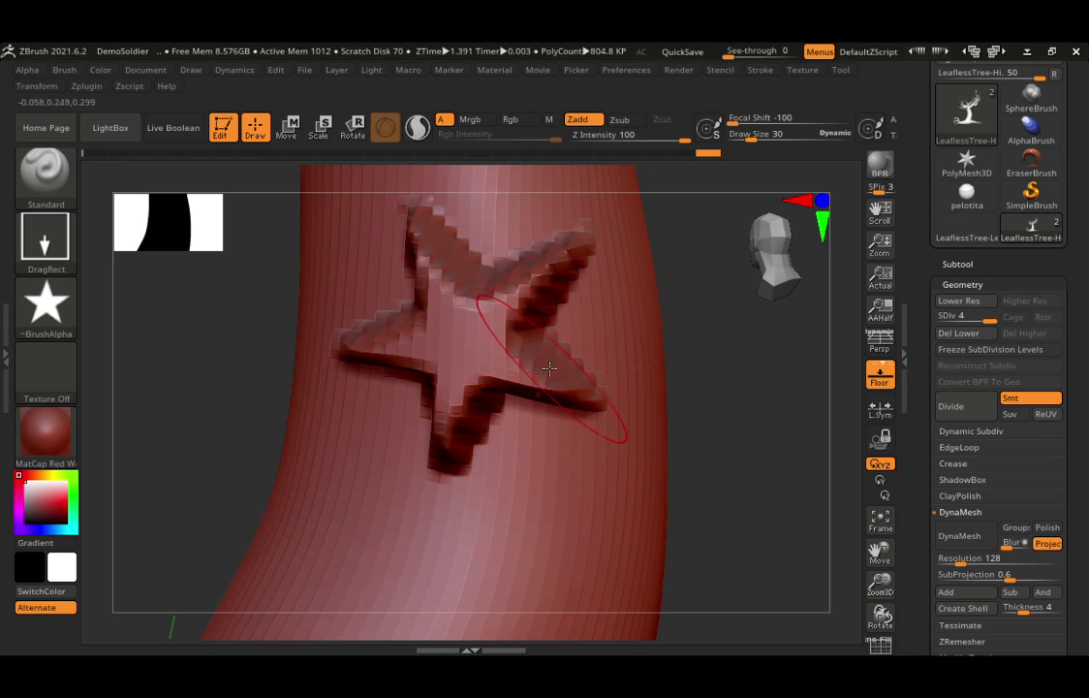
- Compare the upper trunk with and without the star stamp by repeatedly undoing and redoing it
{"action": "key", "text": "ctrl+z"}
{"action": "key", "text": "ctrl+shift+z"}
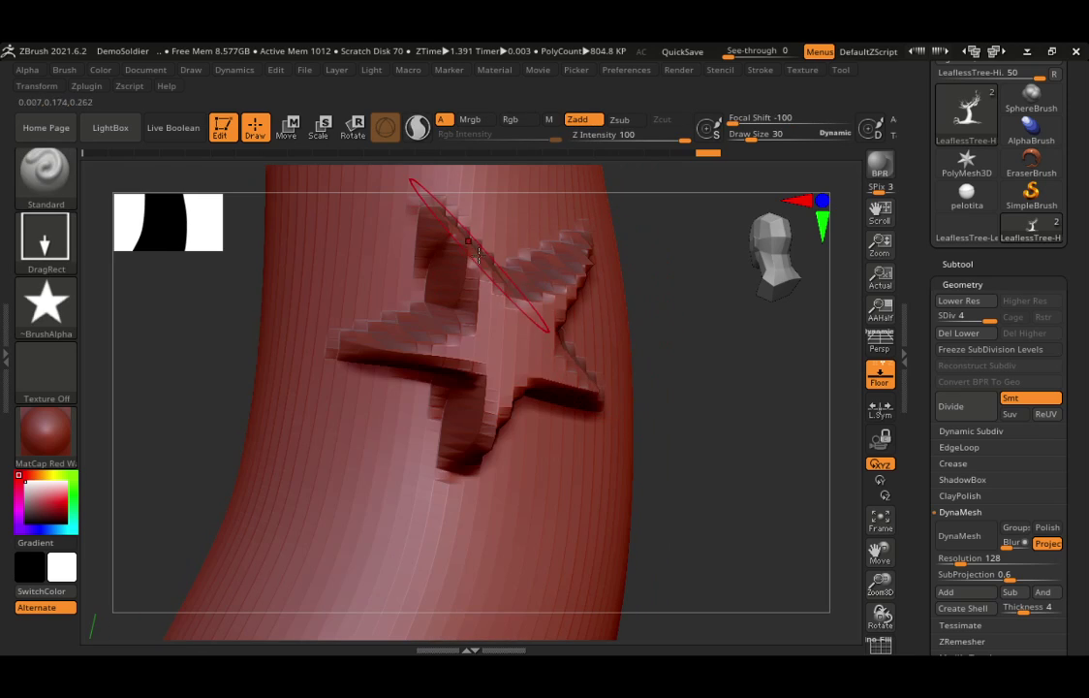
{"action": "key", "text": "ctrl+z"}
{"action": "key", "text": "ctrl+shift+z"}
{"action": "key", "text": "ctrl+z"}
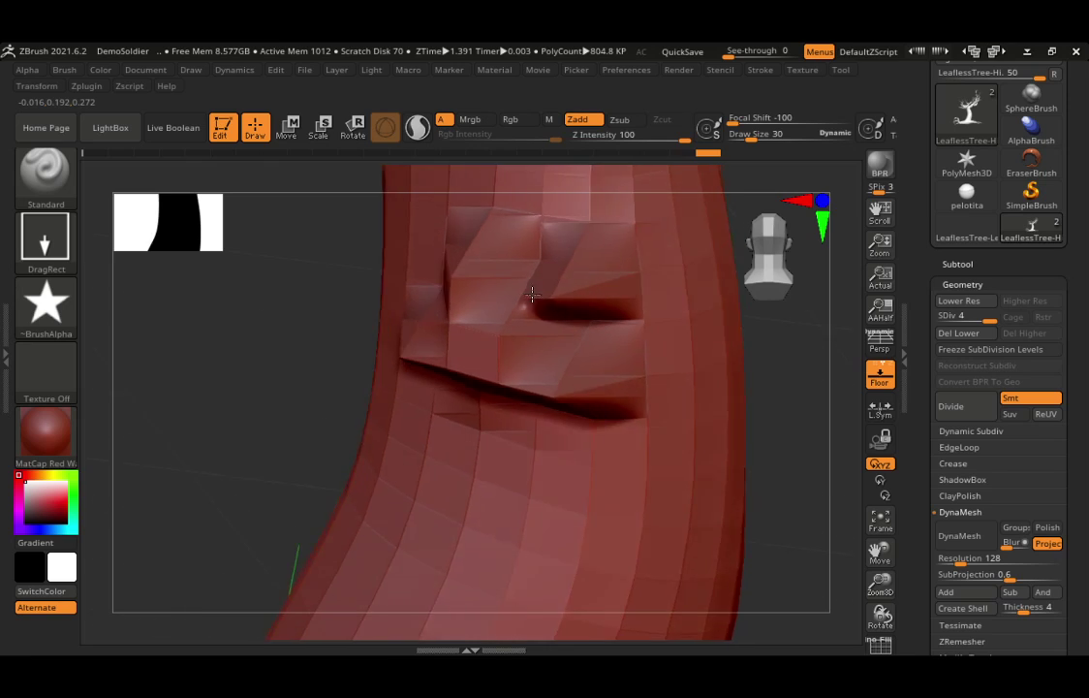
{"action": "key", "text": "ctrl+shift+z"}
{"action": "key", "text": "ctrl+z"}
{"action": "key", "text": "ctrl+shift+z"}
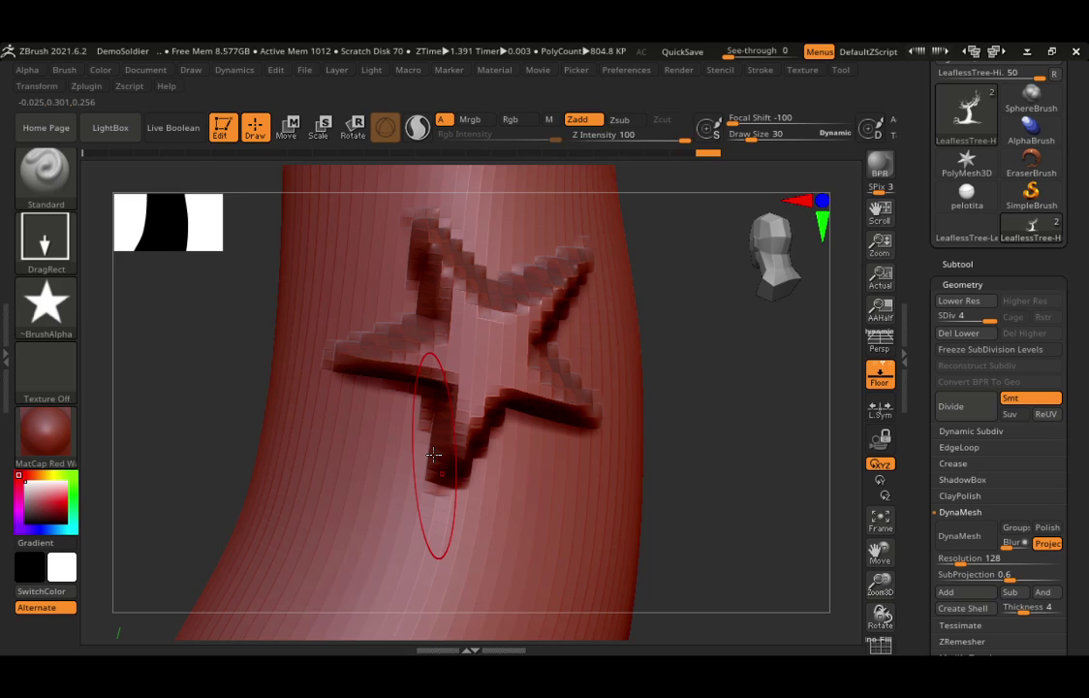
- Undo the star stamp on the trunk and subdivide the tree twice, up to subdivision level 6
{"action": "key", "text": "ctrl+z"}
{"action": "key", "text": "ctrl+d"}
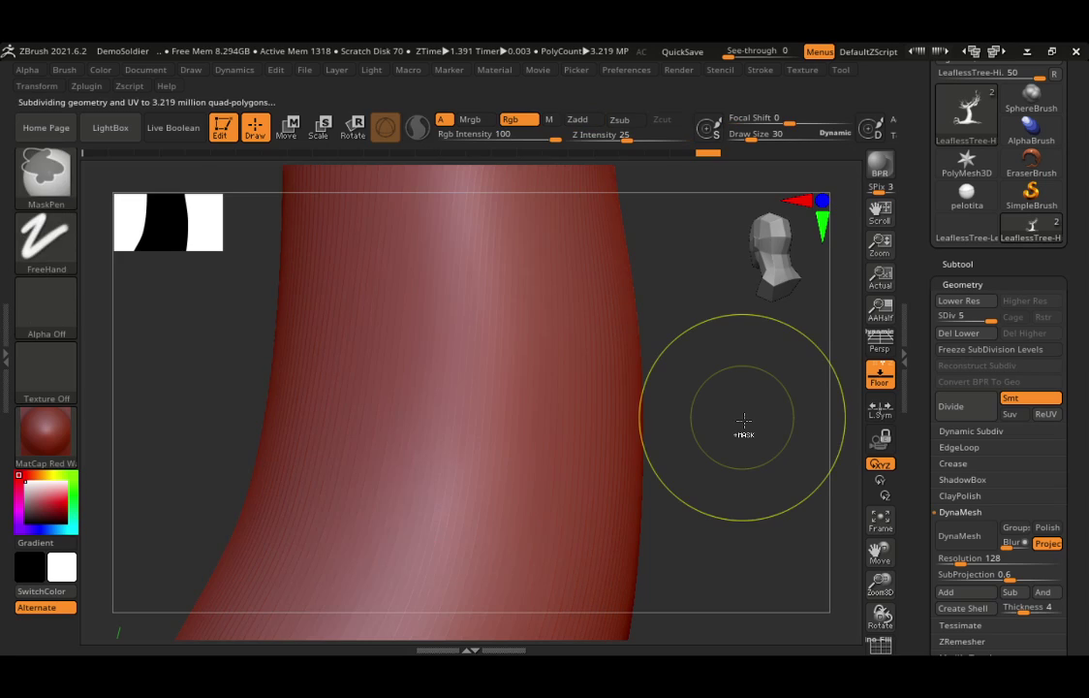
{"action": "key", "text": "ctrl+d"}
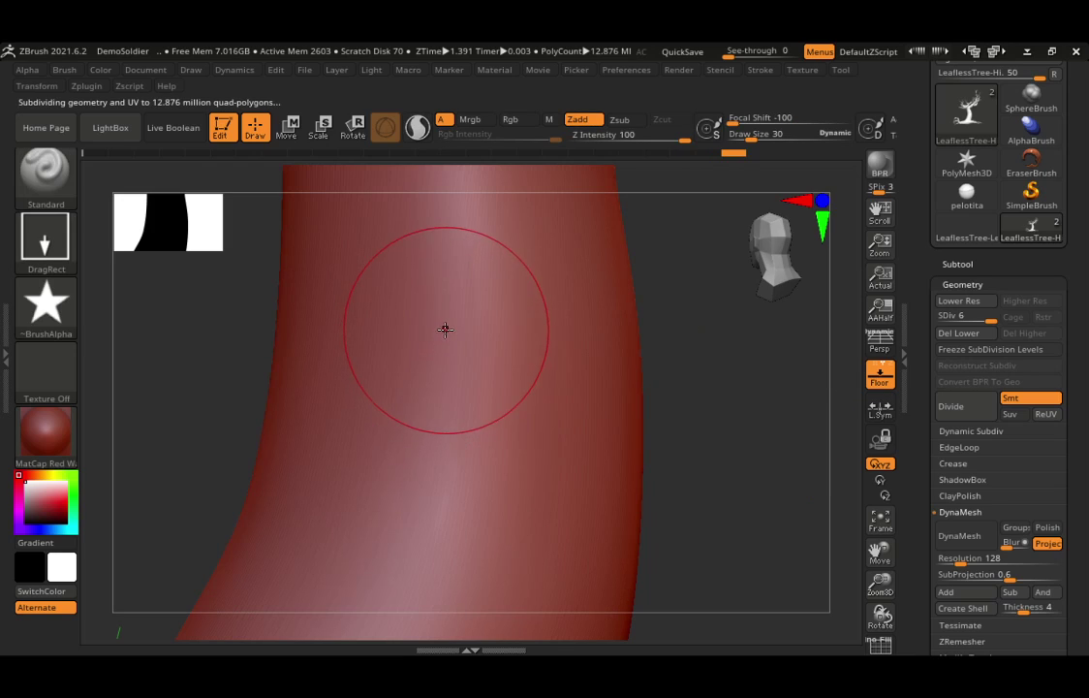
- Stamp a raised star on the upper trunk at subdivision level 6 and check its relief from several angles
{"action": "left_click_drag", "start_coordinate": [445, 329], "coordinate": [453, 503]}
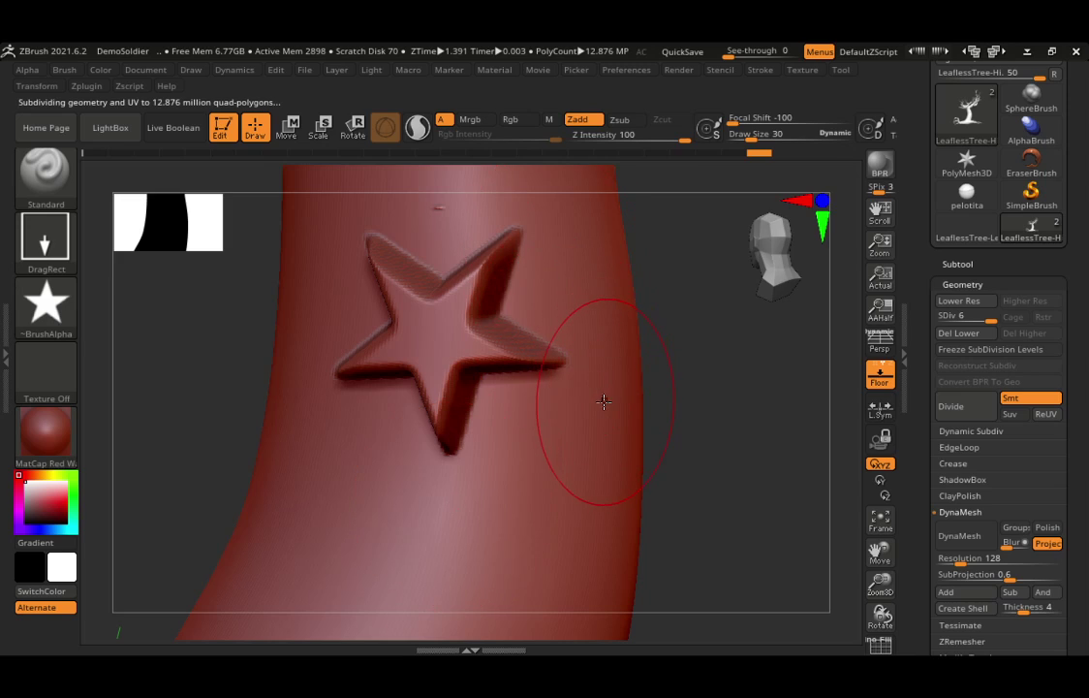
{"action": "left_click_drag", "start_coordinate": [639, 372], "coordinate": [720, 396]}
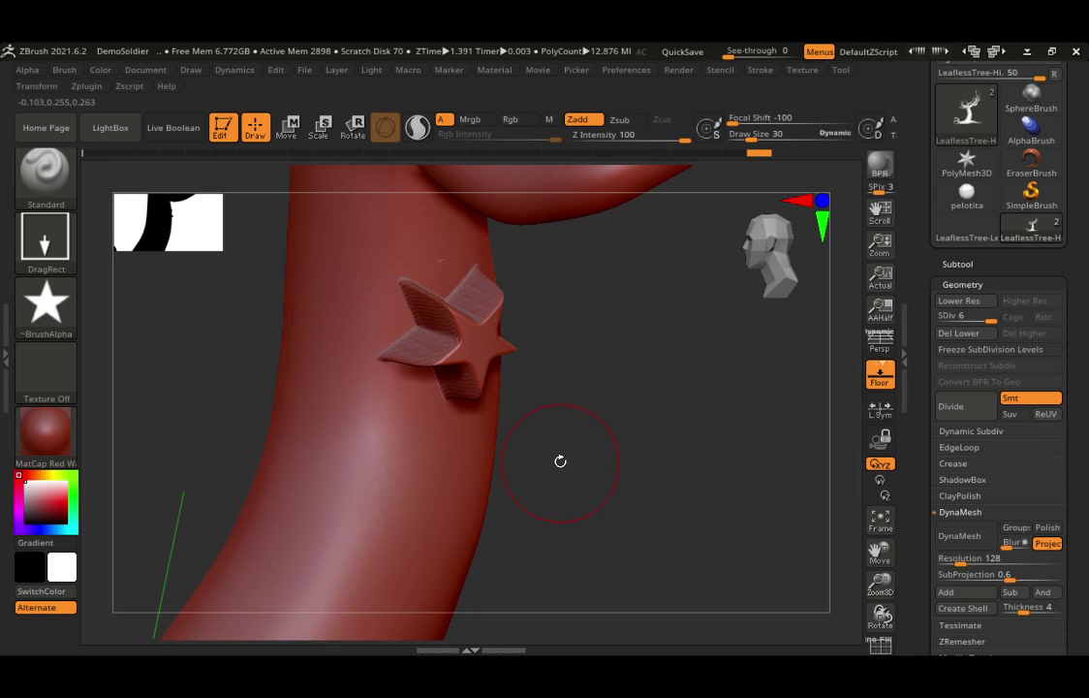
{"action": "key", "text": "ctrl"}
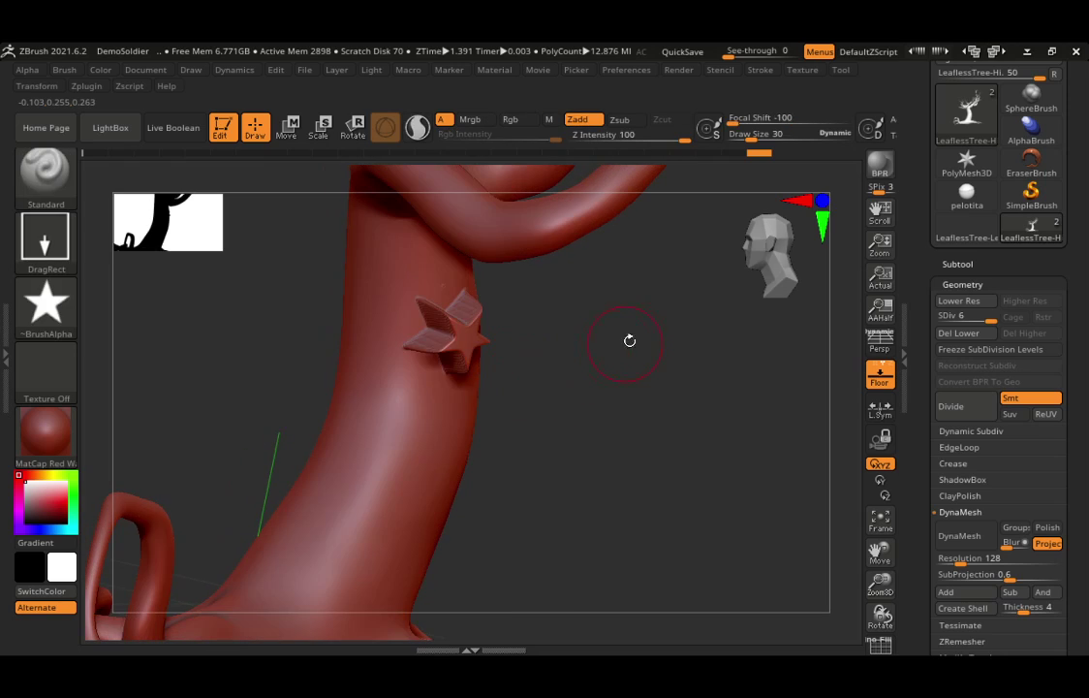
{"action": "mouse_move", "coordinate": [630, 340]}
{"action": "left_mouse_down"}
{"action": "mouse_move", "coordinate": [589, 309]}
{"action": "mouse_move", "coordinate": [642, 256]}
{"action": "left_mouse_up"}
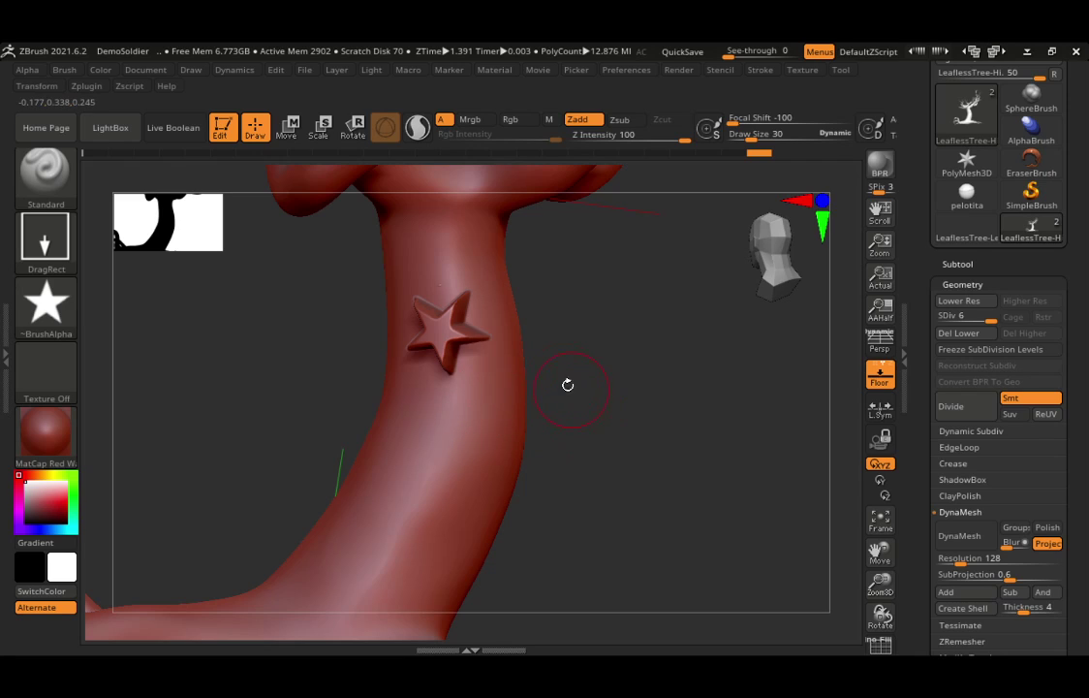
{"action": "left_click_drag", "start_coordinate": [568, 385], "coordinate": [585, 365]}
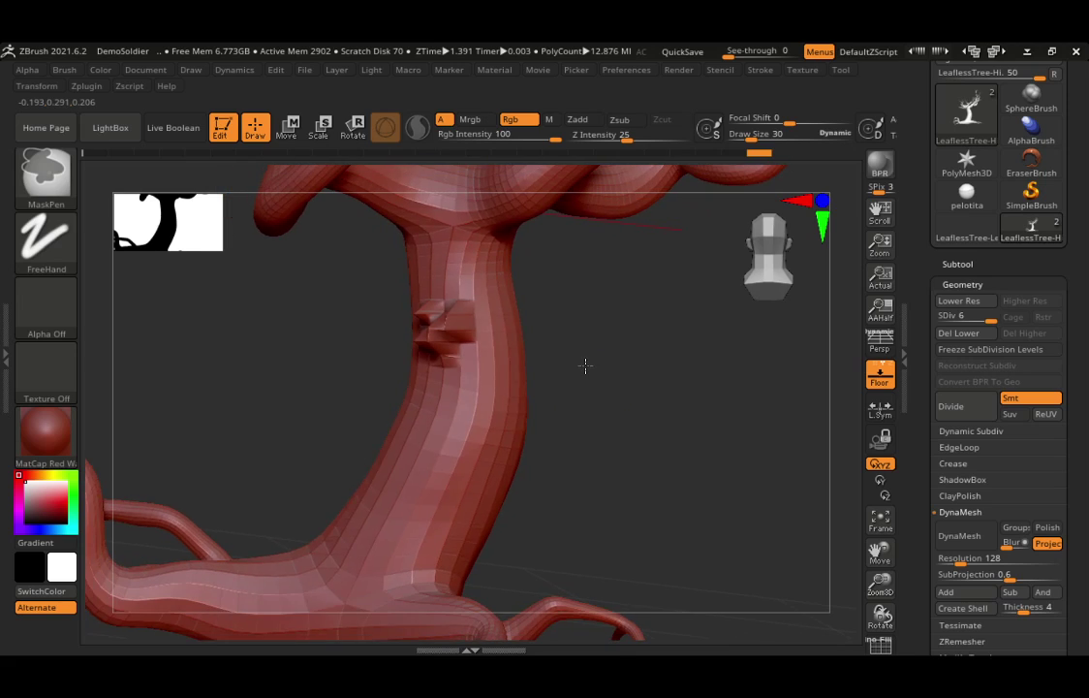
{"action": "left_click_drag", "start_coordinate": [445, 330], "coordinate": [577, 404]}
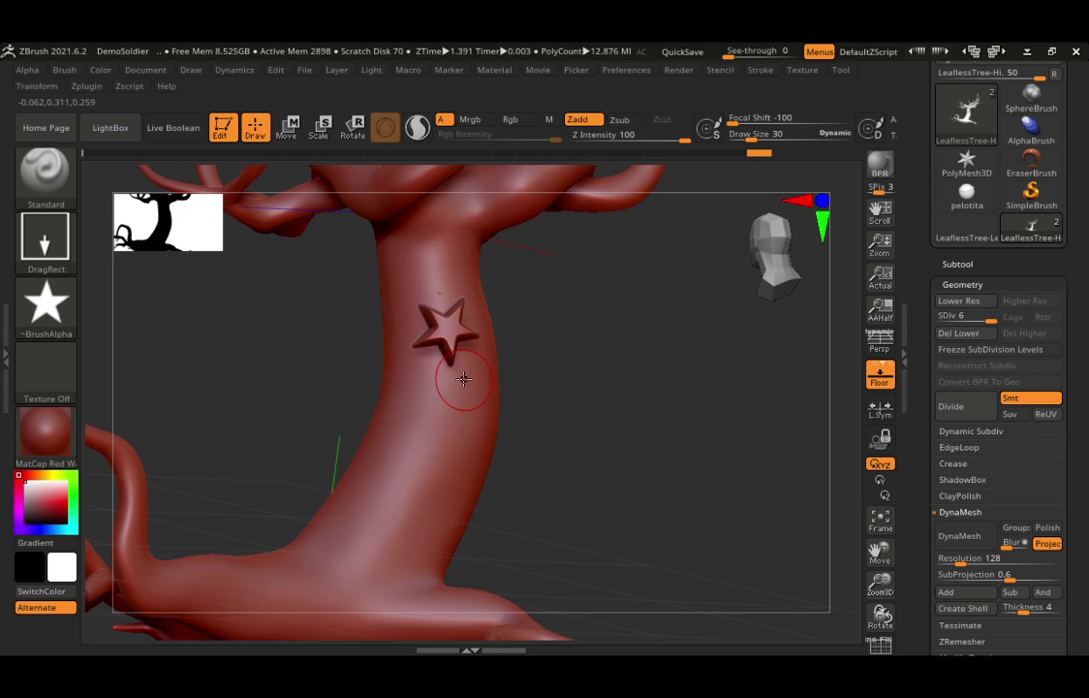
{"action": "left_click_drag", "start_coordinate": [582, 371], "coordinate": [524, 417]}
- Look over the built-in alphas available for the Standard brush
{"action": "left_click", "coordinate": [46, 303]}
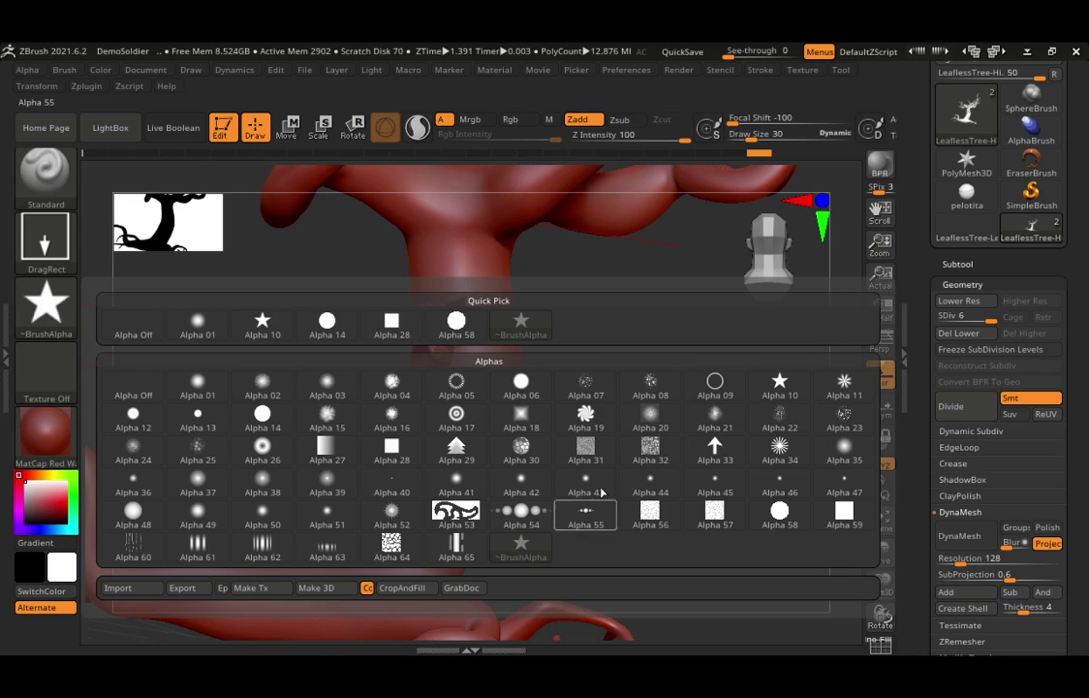
{"action": "mouse_move", "coordinate": [567, 449]}
- Switch to Google Chrome and search Google for "got alpha" in a new tab
{"action": "key", "text": "super"}
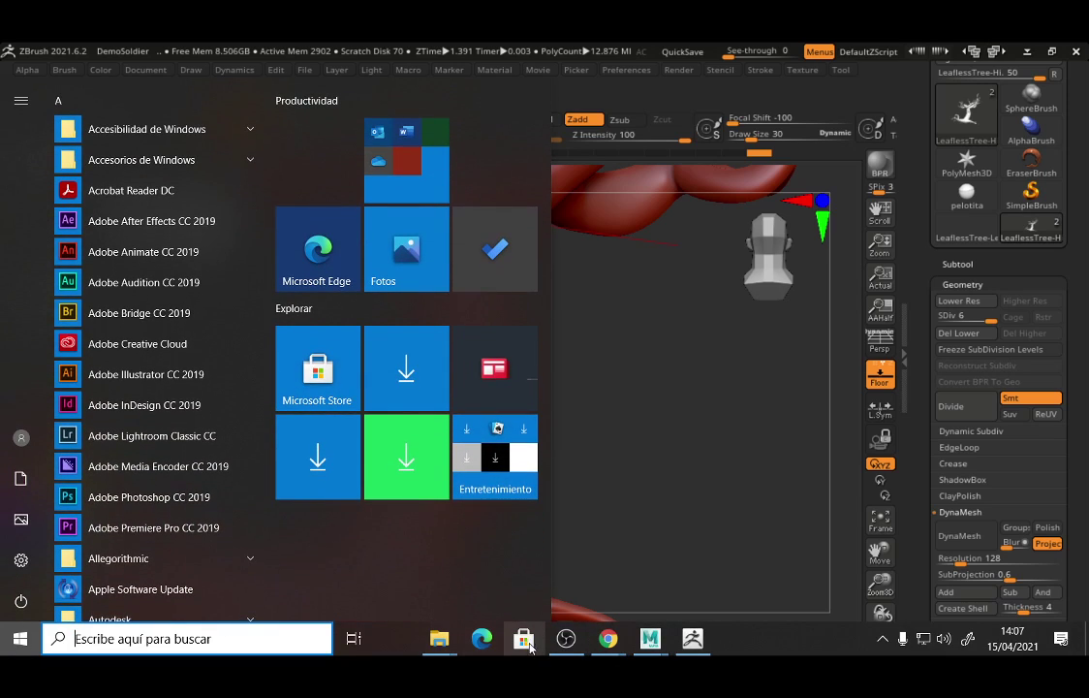
{"action": "mouse_move", "coordinate": [609, 639]}
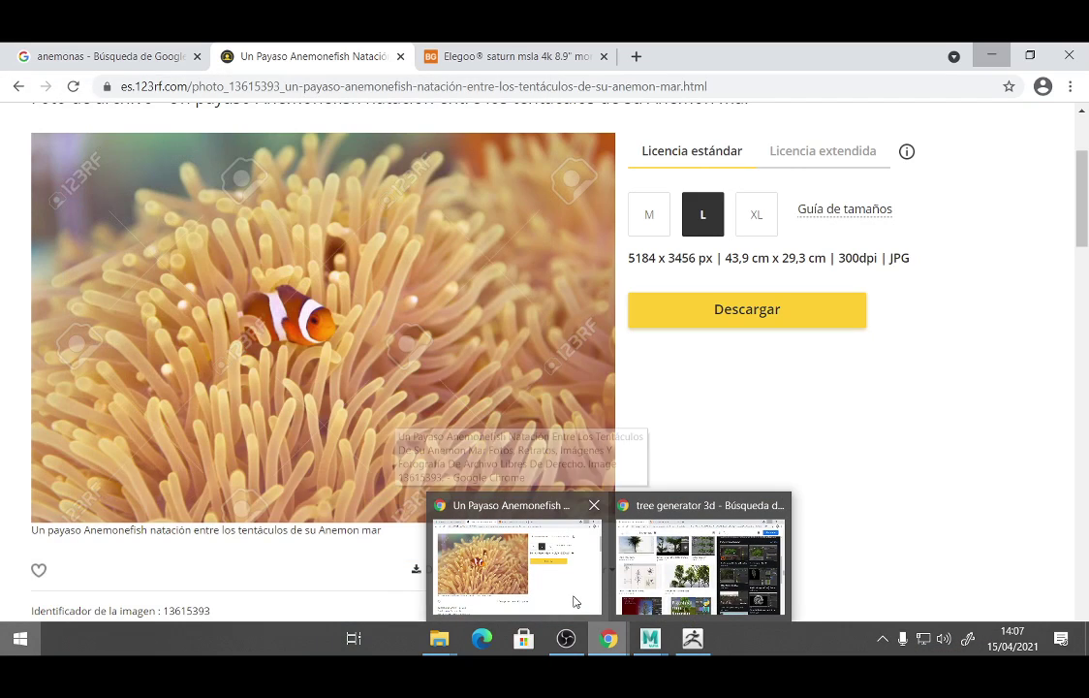
{"action": "left_click", "coordinate": [574, 604]}
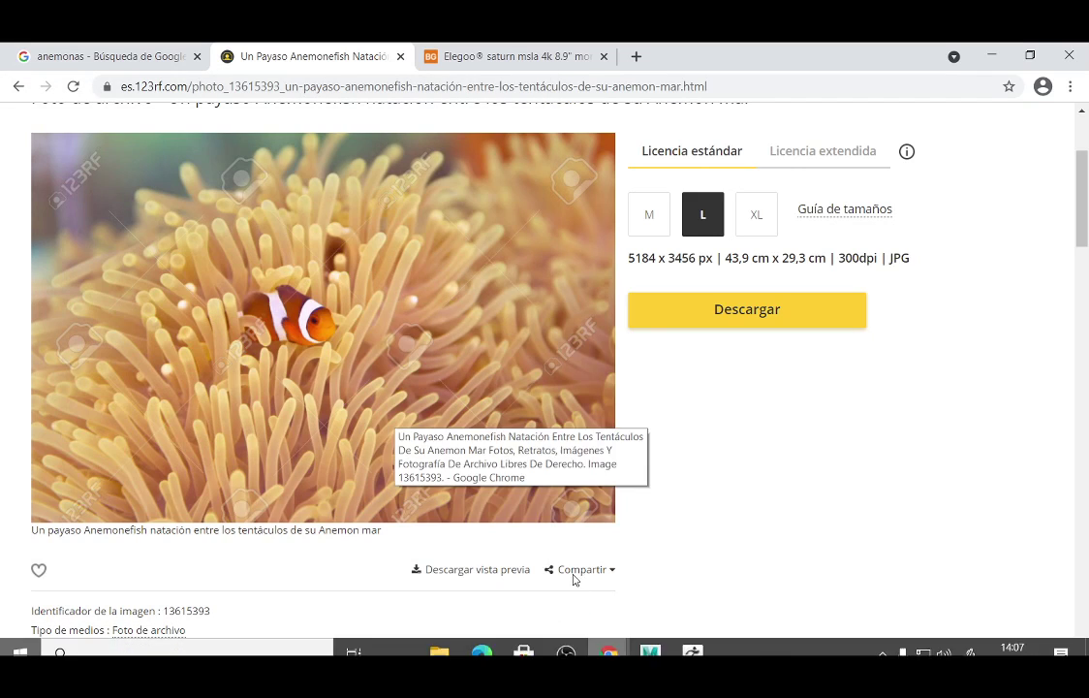
{"action": "left_click", "coordinate": [636, 56]}
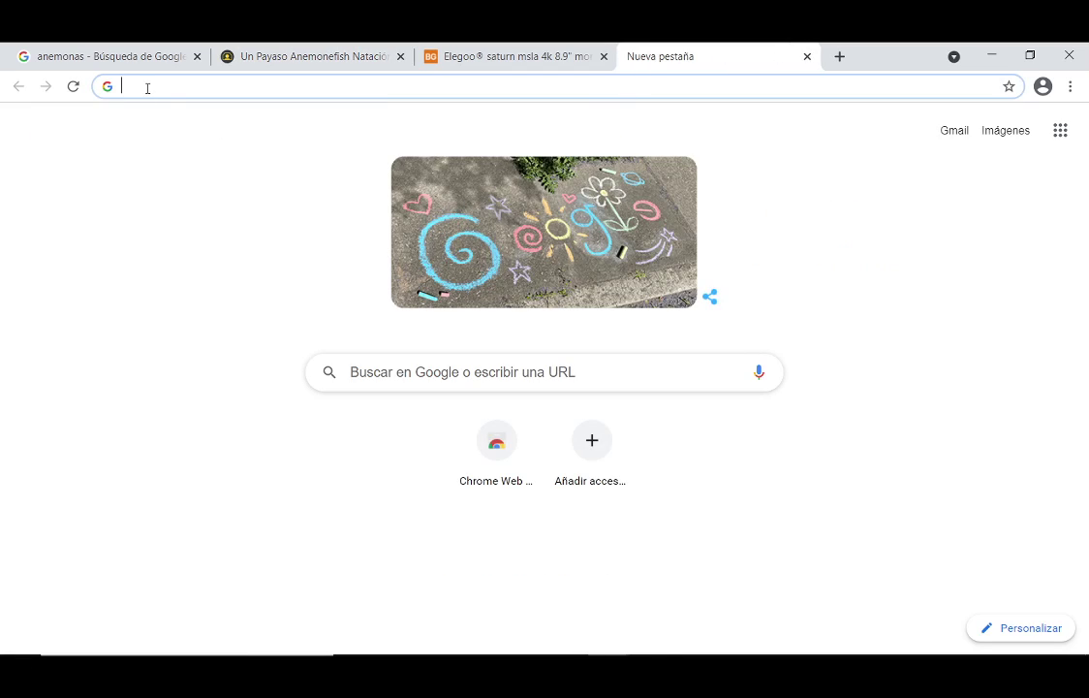
{"action": "type", "text": "g"}
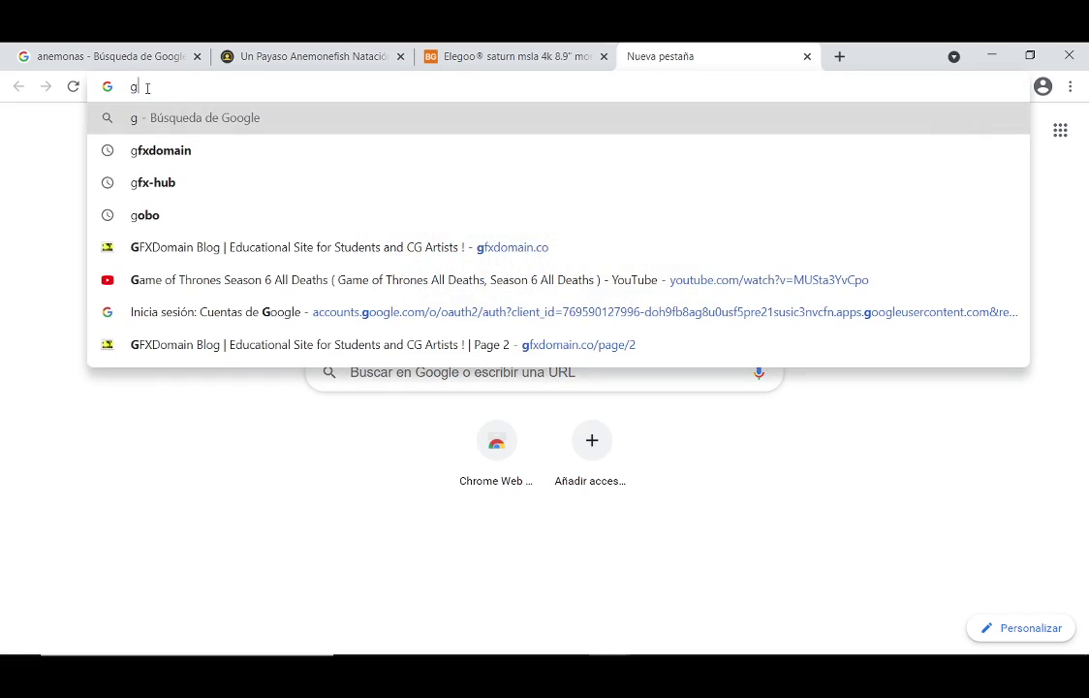
{"action": "type", "text": "ot al"}
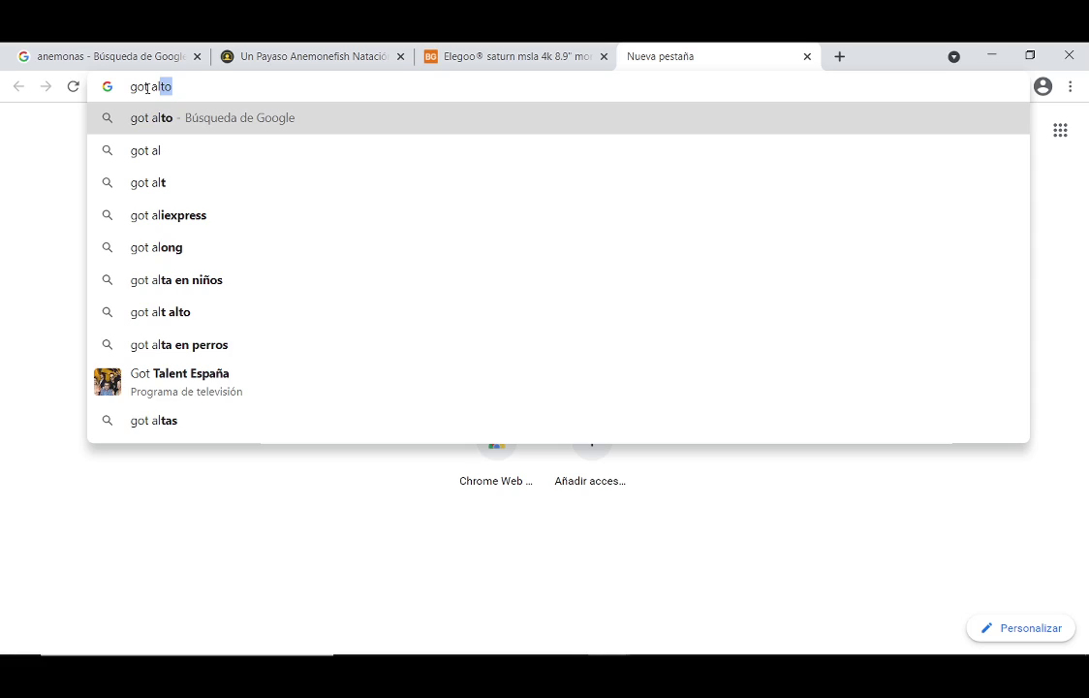
{"action": "type", "text": "pha"}
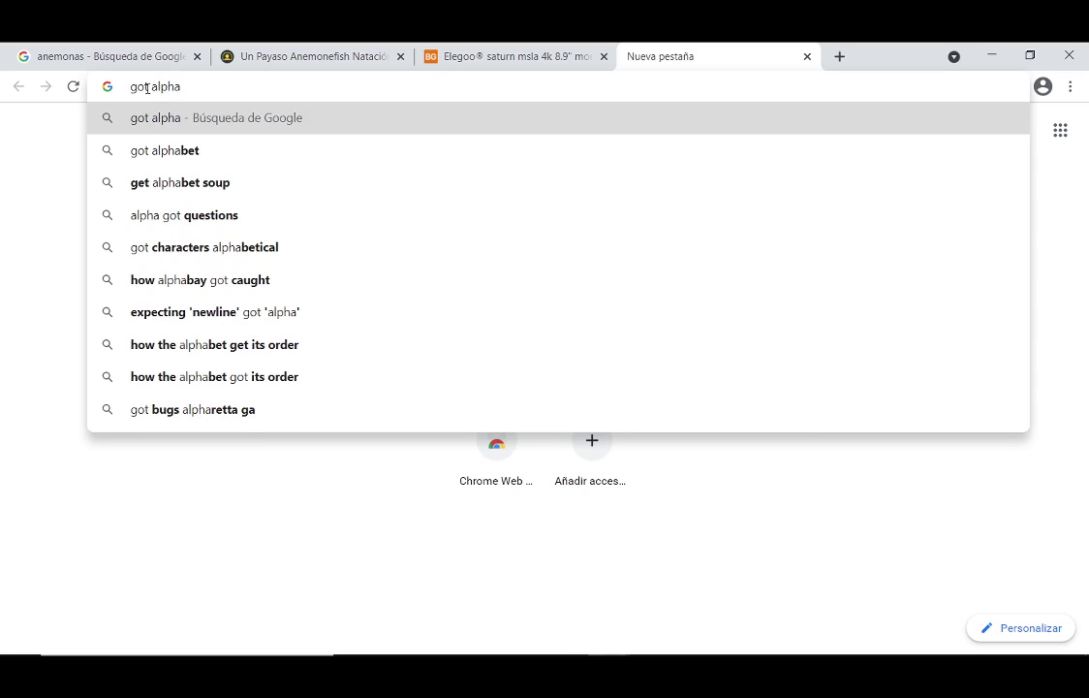
{"action": "key", "text": "Return"}
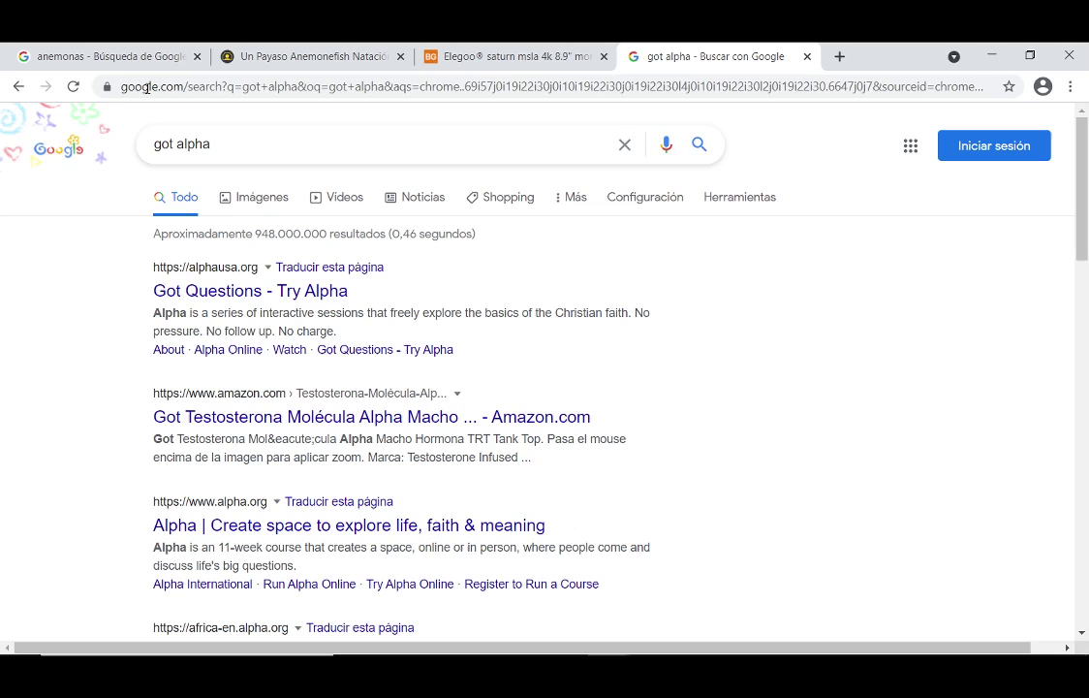
- Show the image results for the search and refine the query to "got alpha image"
{"action": "left_click", "coordinate": [259, 197]}
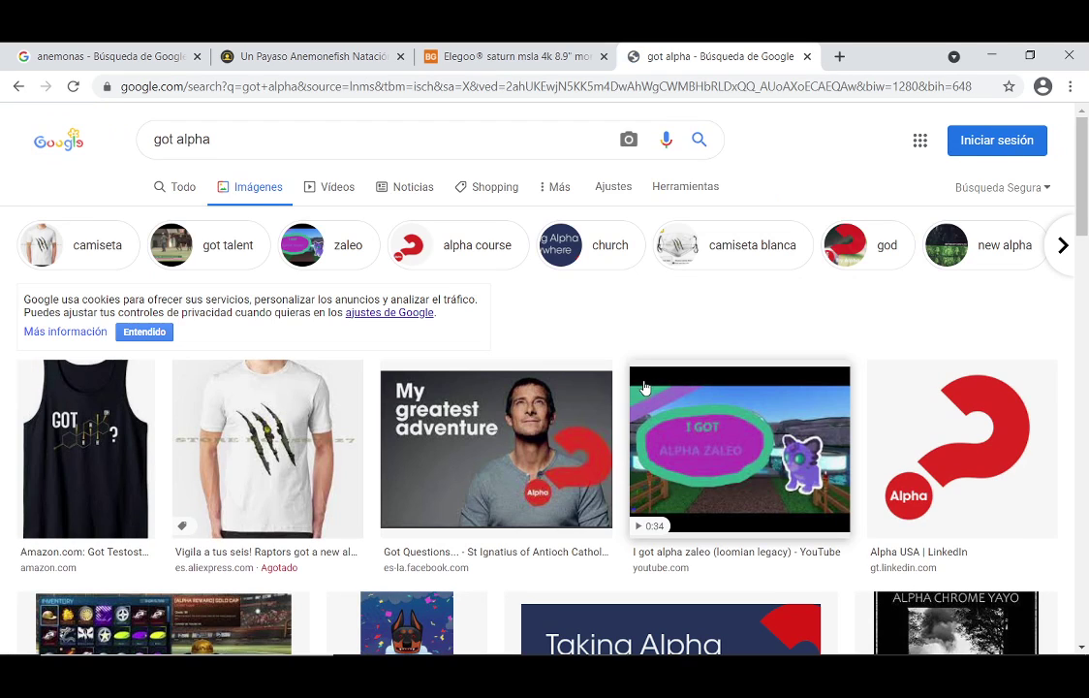
{"action": "scroll", "coordinate": [450, 166], "scroll_direction": "down", "scroll_amount": 1}
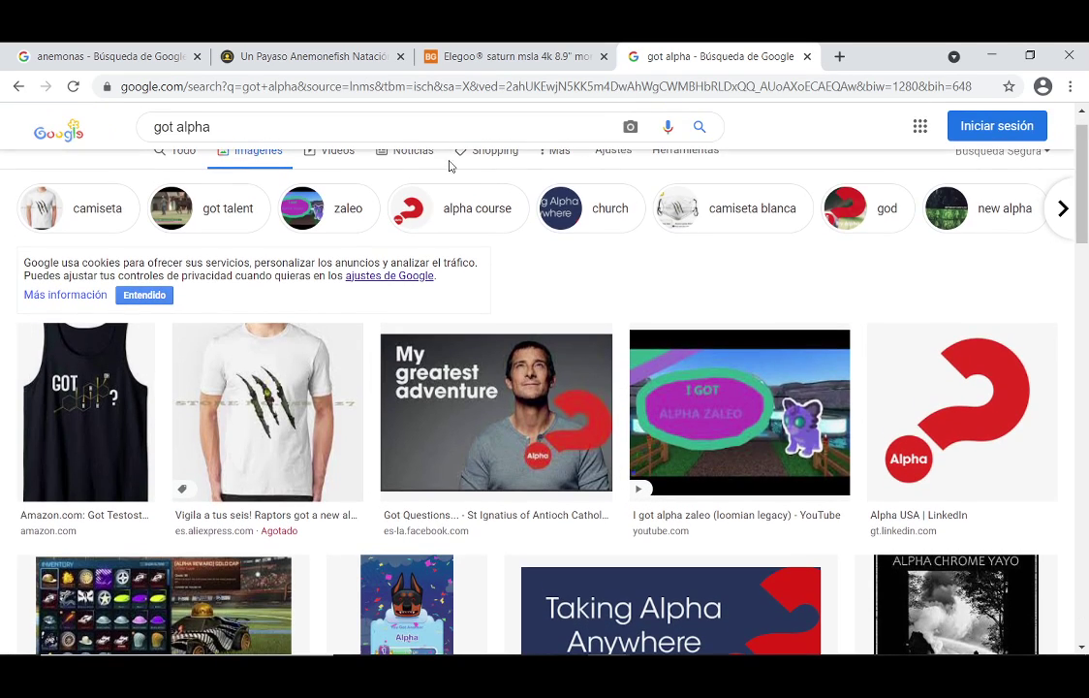
{"action": "left_click", "coordinate": [221, 133]}
{"action": "type", "text": "image"}
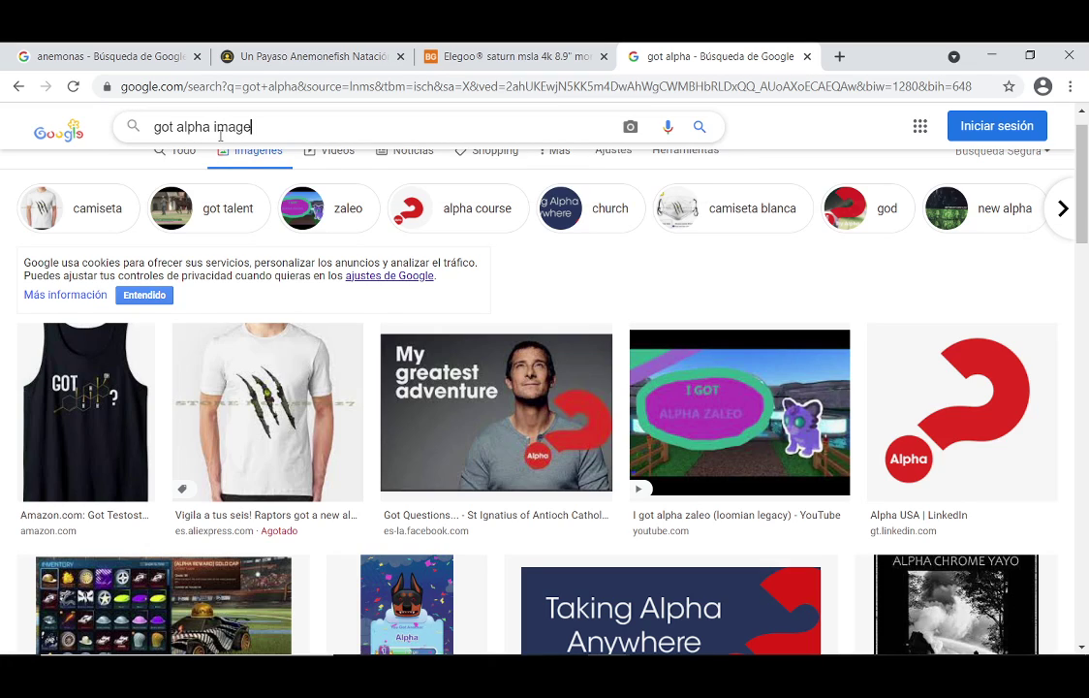
{"action": "key", "text": "Return"}
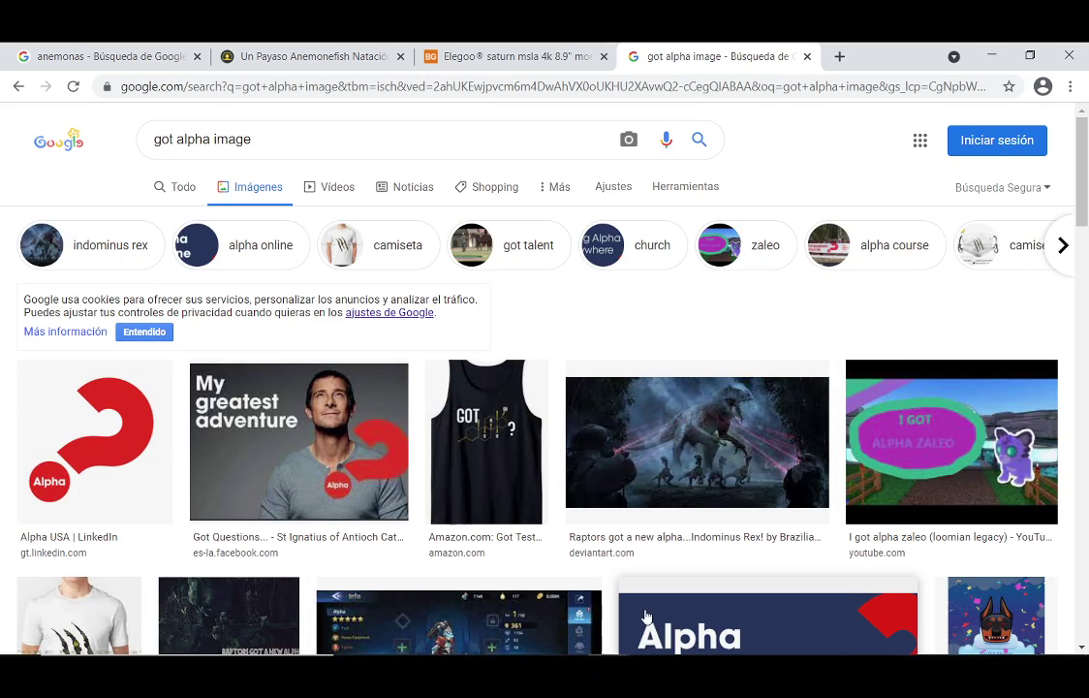
- Switch back to ZBrush from the browser
{"action": "key", "text": "super"}
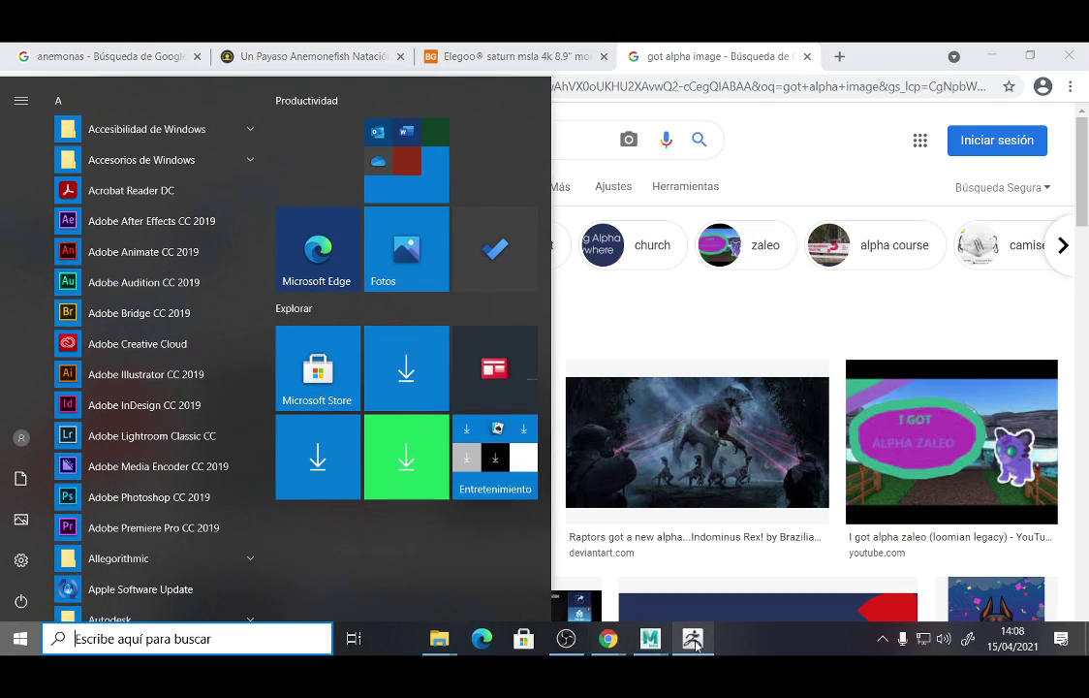